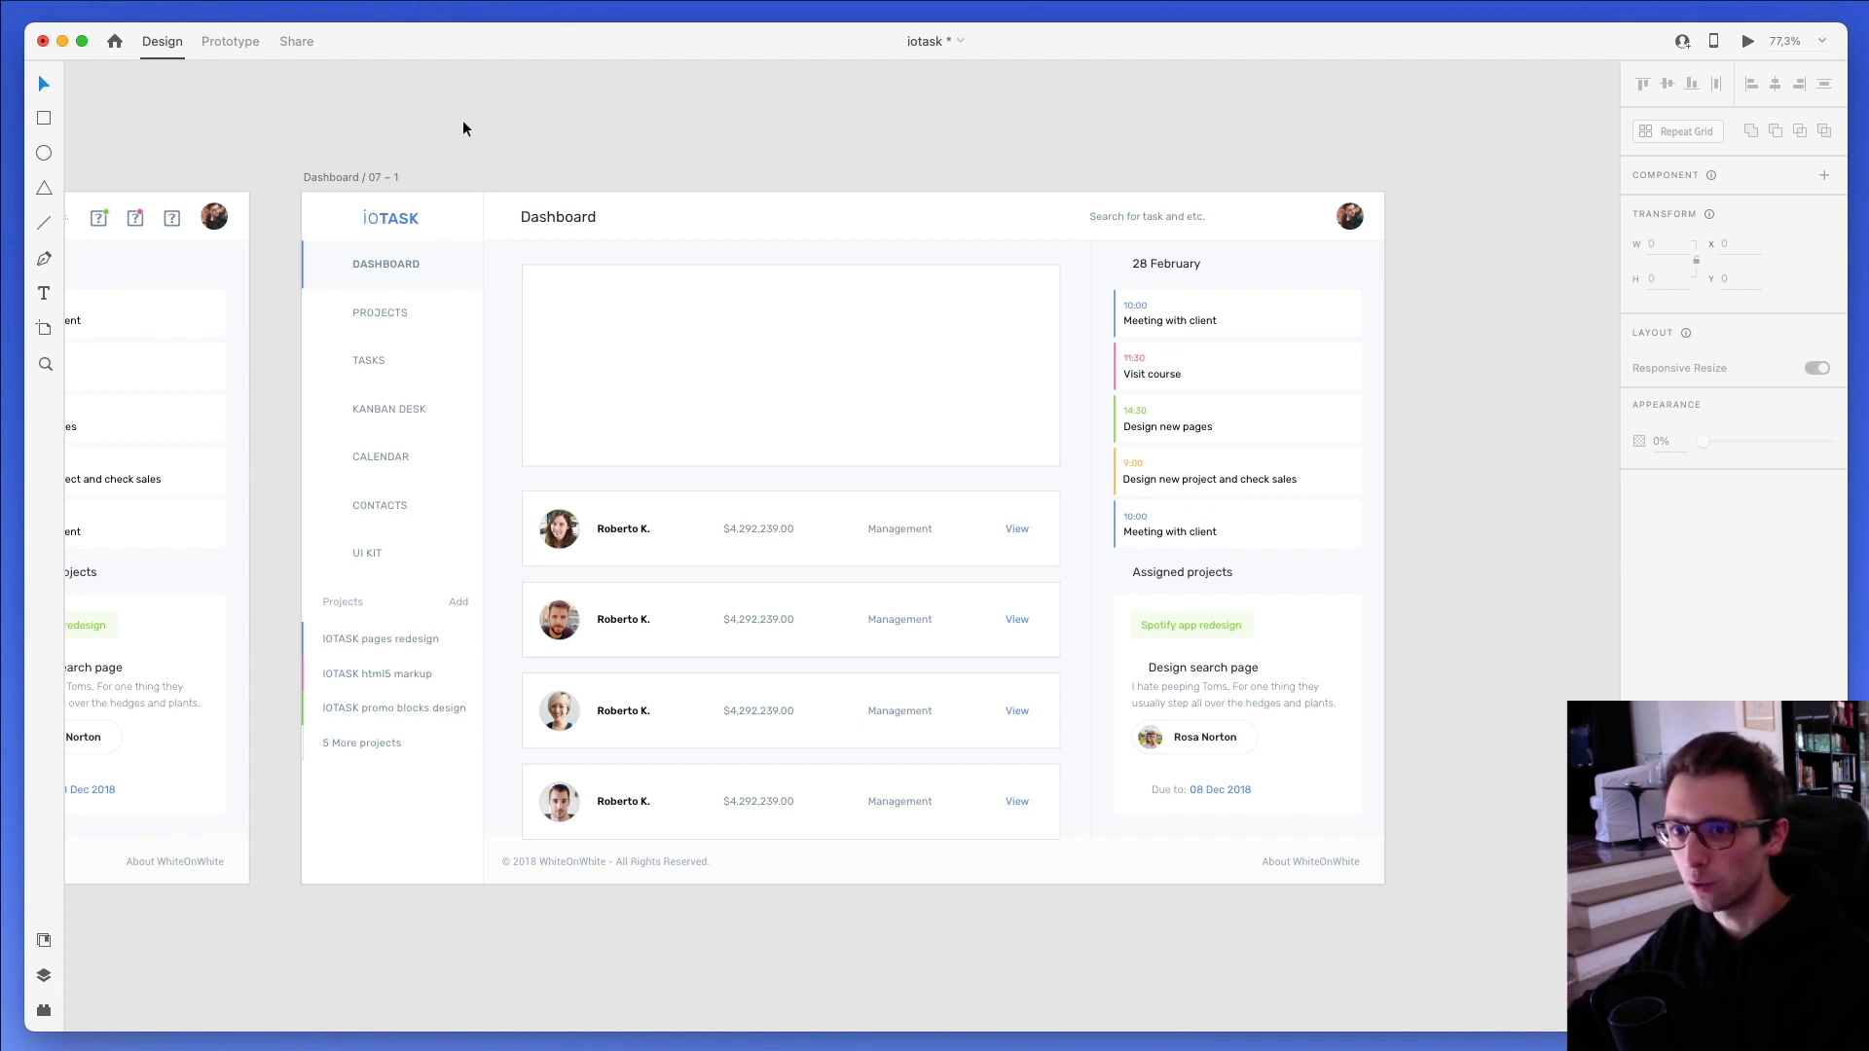
# - Place Background.jpg in the empty rectangle under the Dashboard heading and shift the photo up within its frame
pyautogui.moveTo(1847, 178); pyautogui.dragTo(1786, 170)
pyautogui.moveTo(1868, 230); pyautogui.dragTo(885, 356)
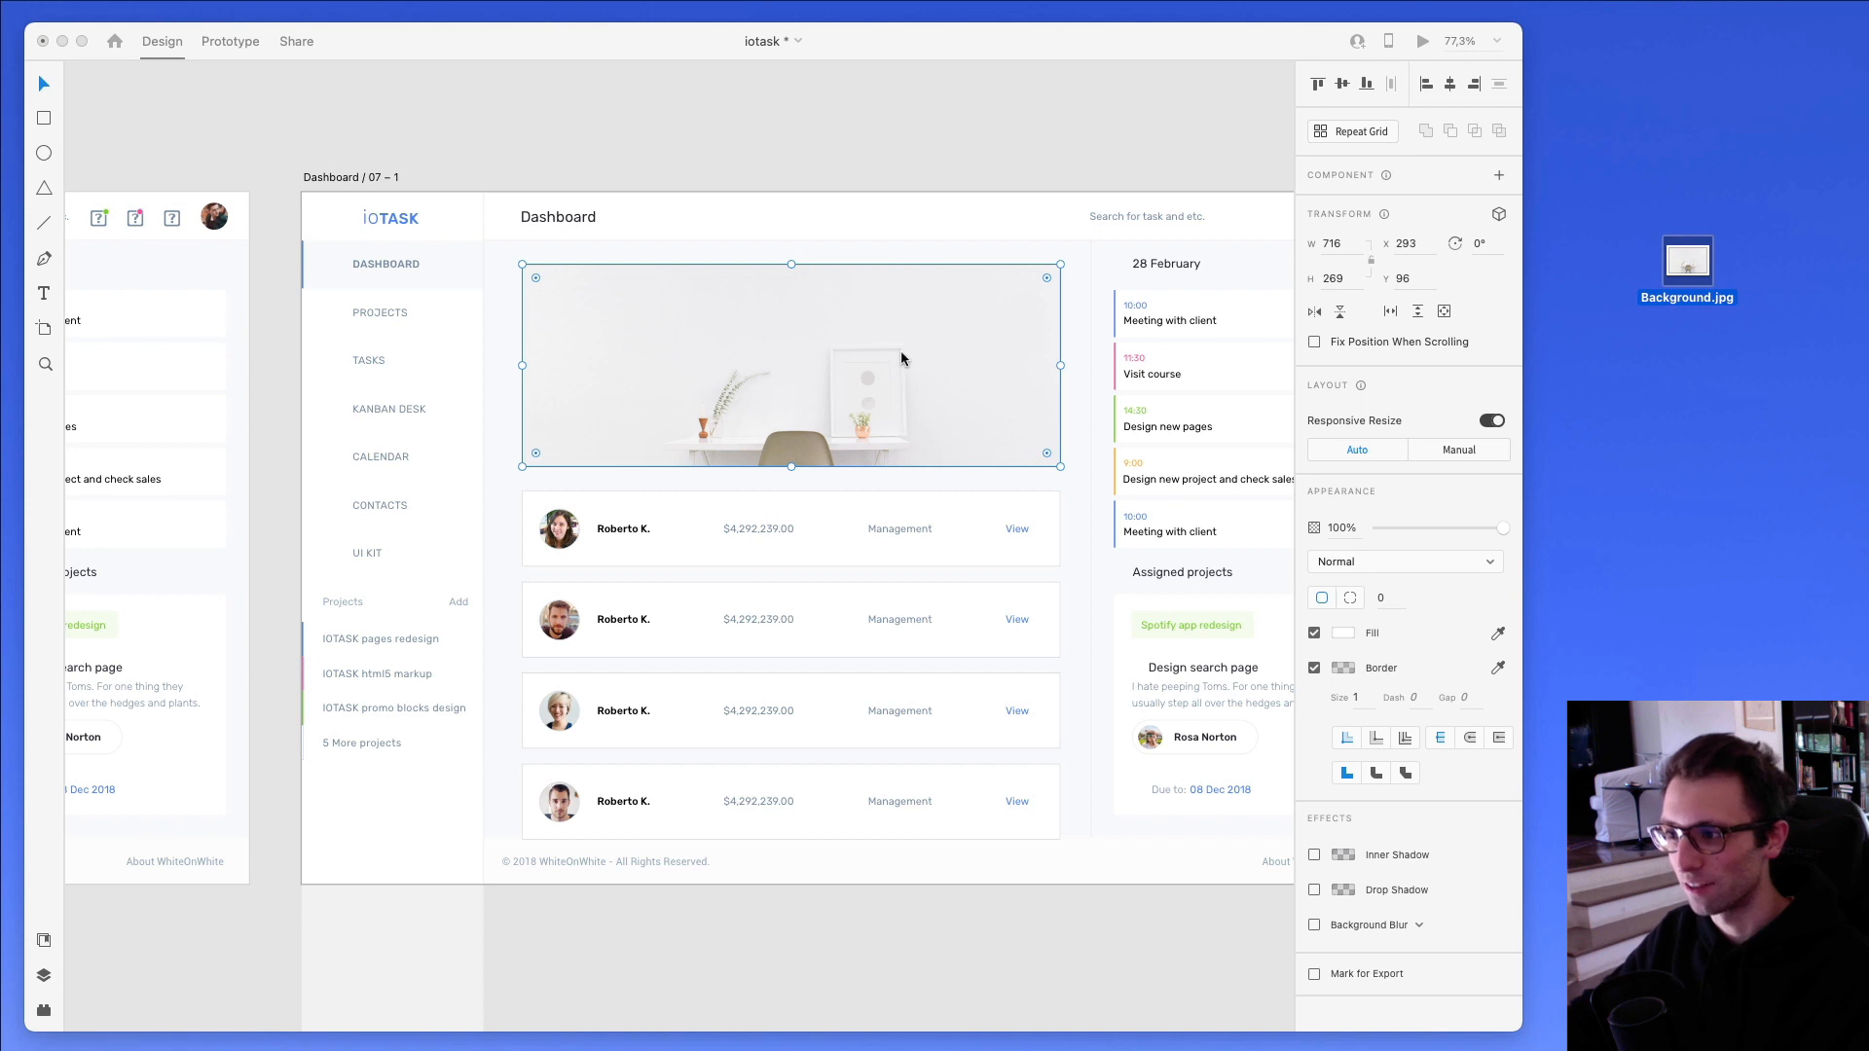
pyautogui.doubleClick(823, 368)
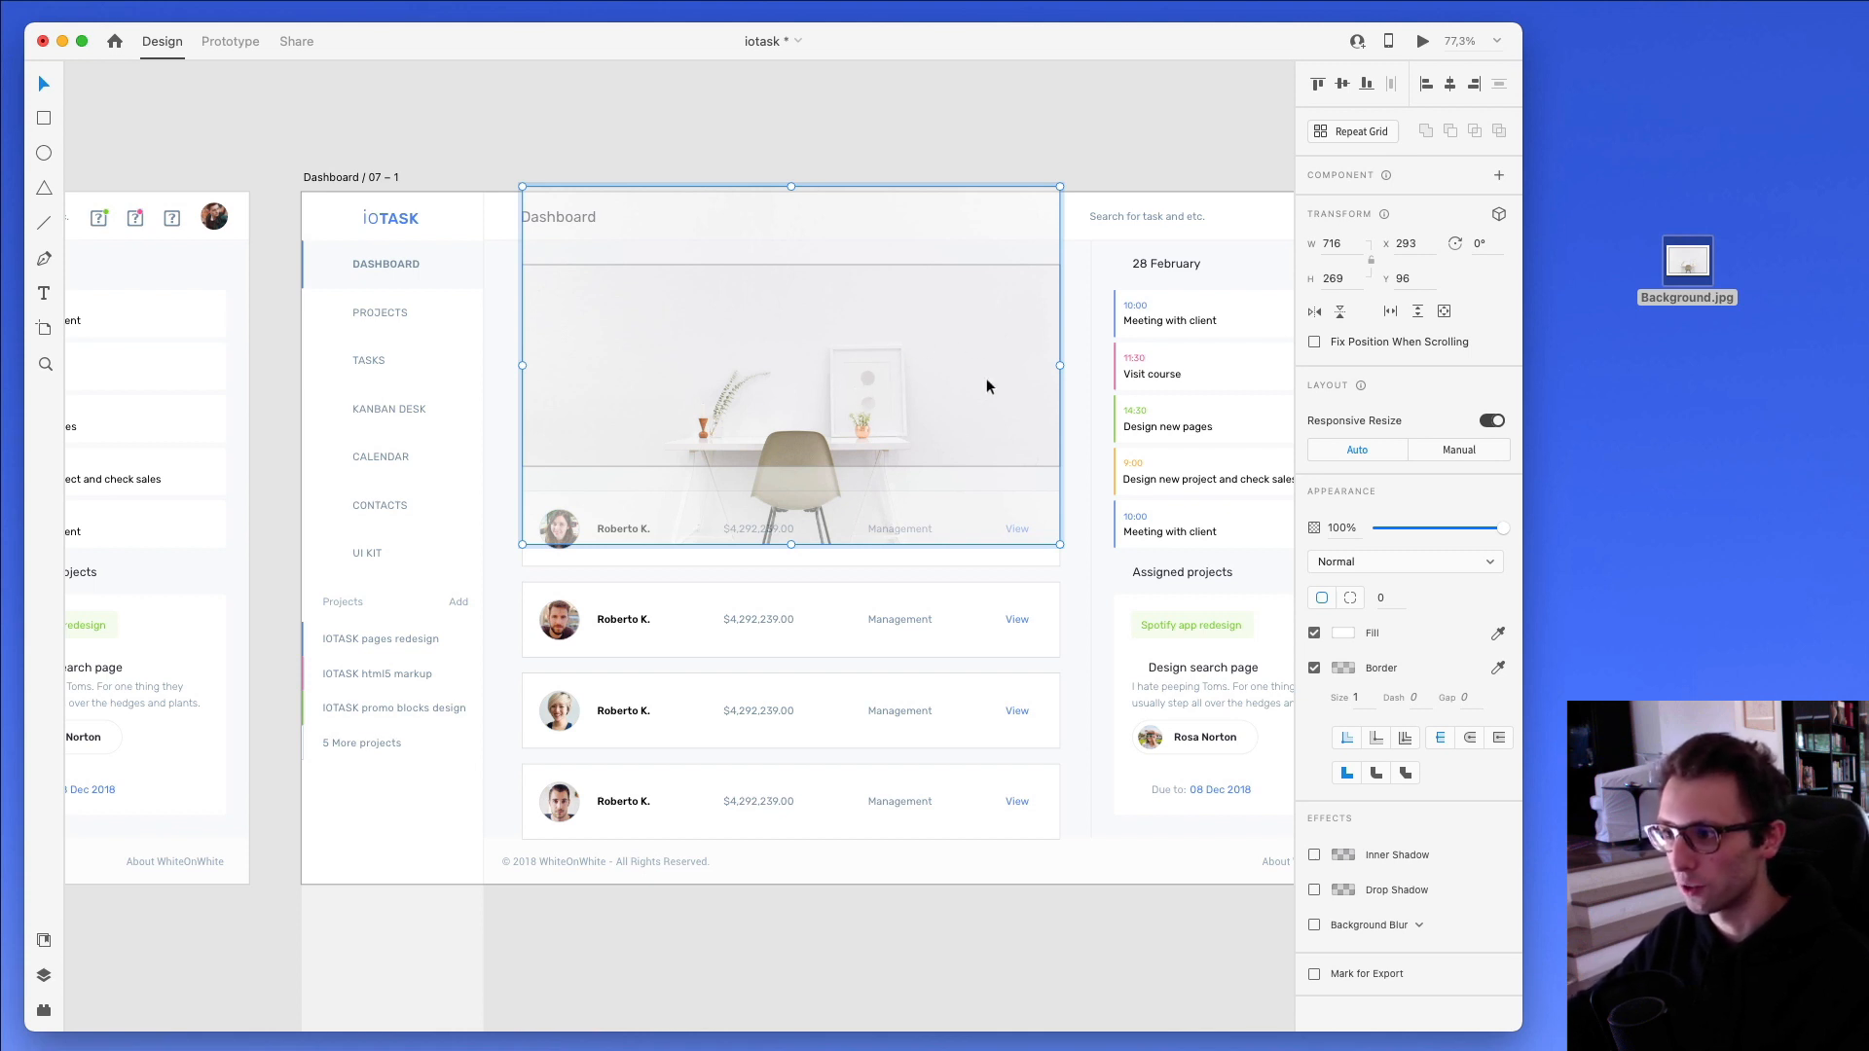
pyautogui.moveTo(986, 387); pyautogui.dragTo(949, 366)
pyautogui.click(1086, 344)
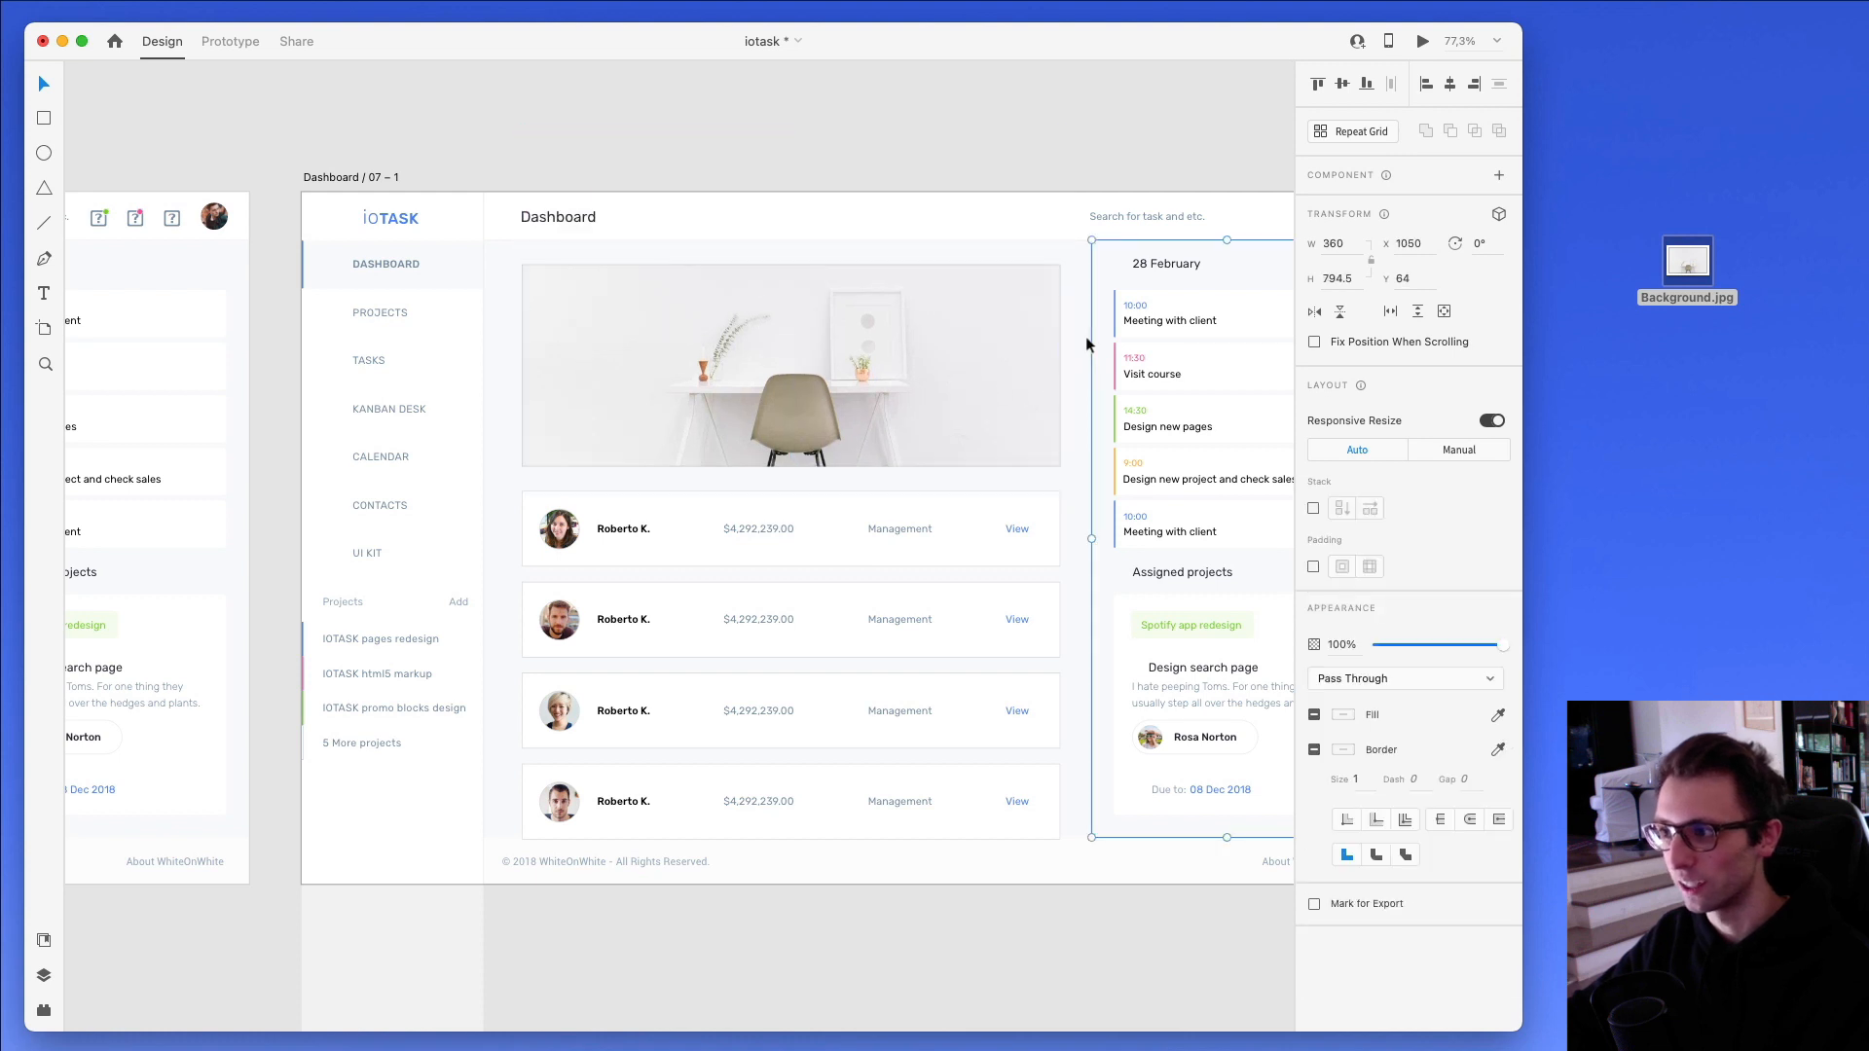
# - Give the rectangle overlaying the header photo a linear gradient fill with #000000 at both colour stops
pyautogui.click(1069, 345)
pyautogui.click(989, 350)
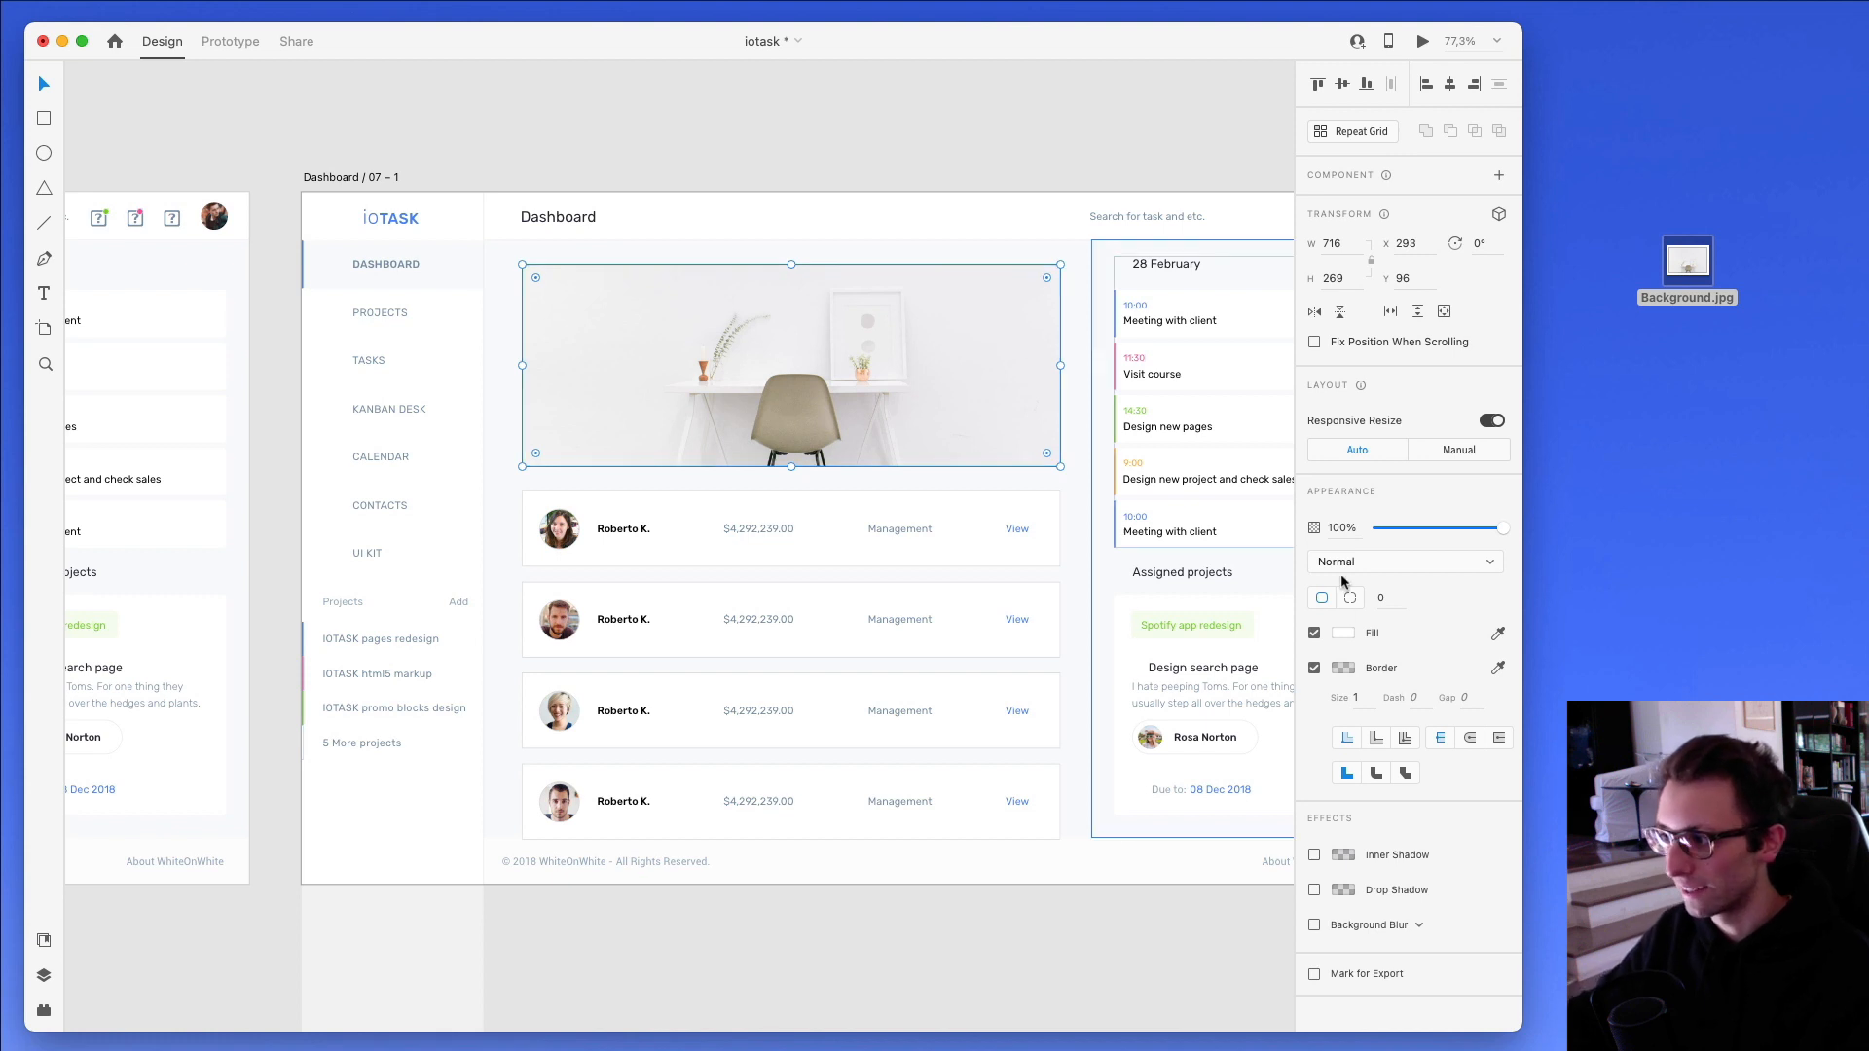
pyautogui.click(1343, 633)
pyautogui.moveTo(1243, 598); pyautogui.dragTo(1097, 730)
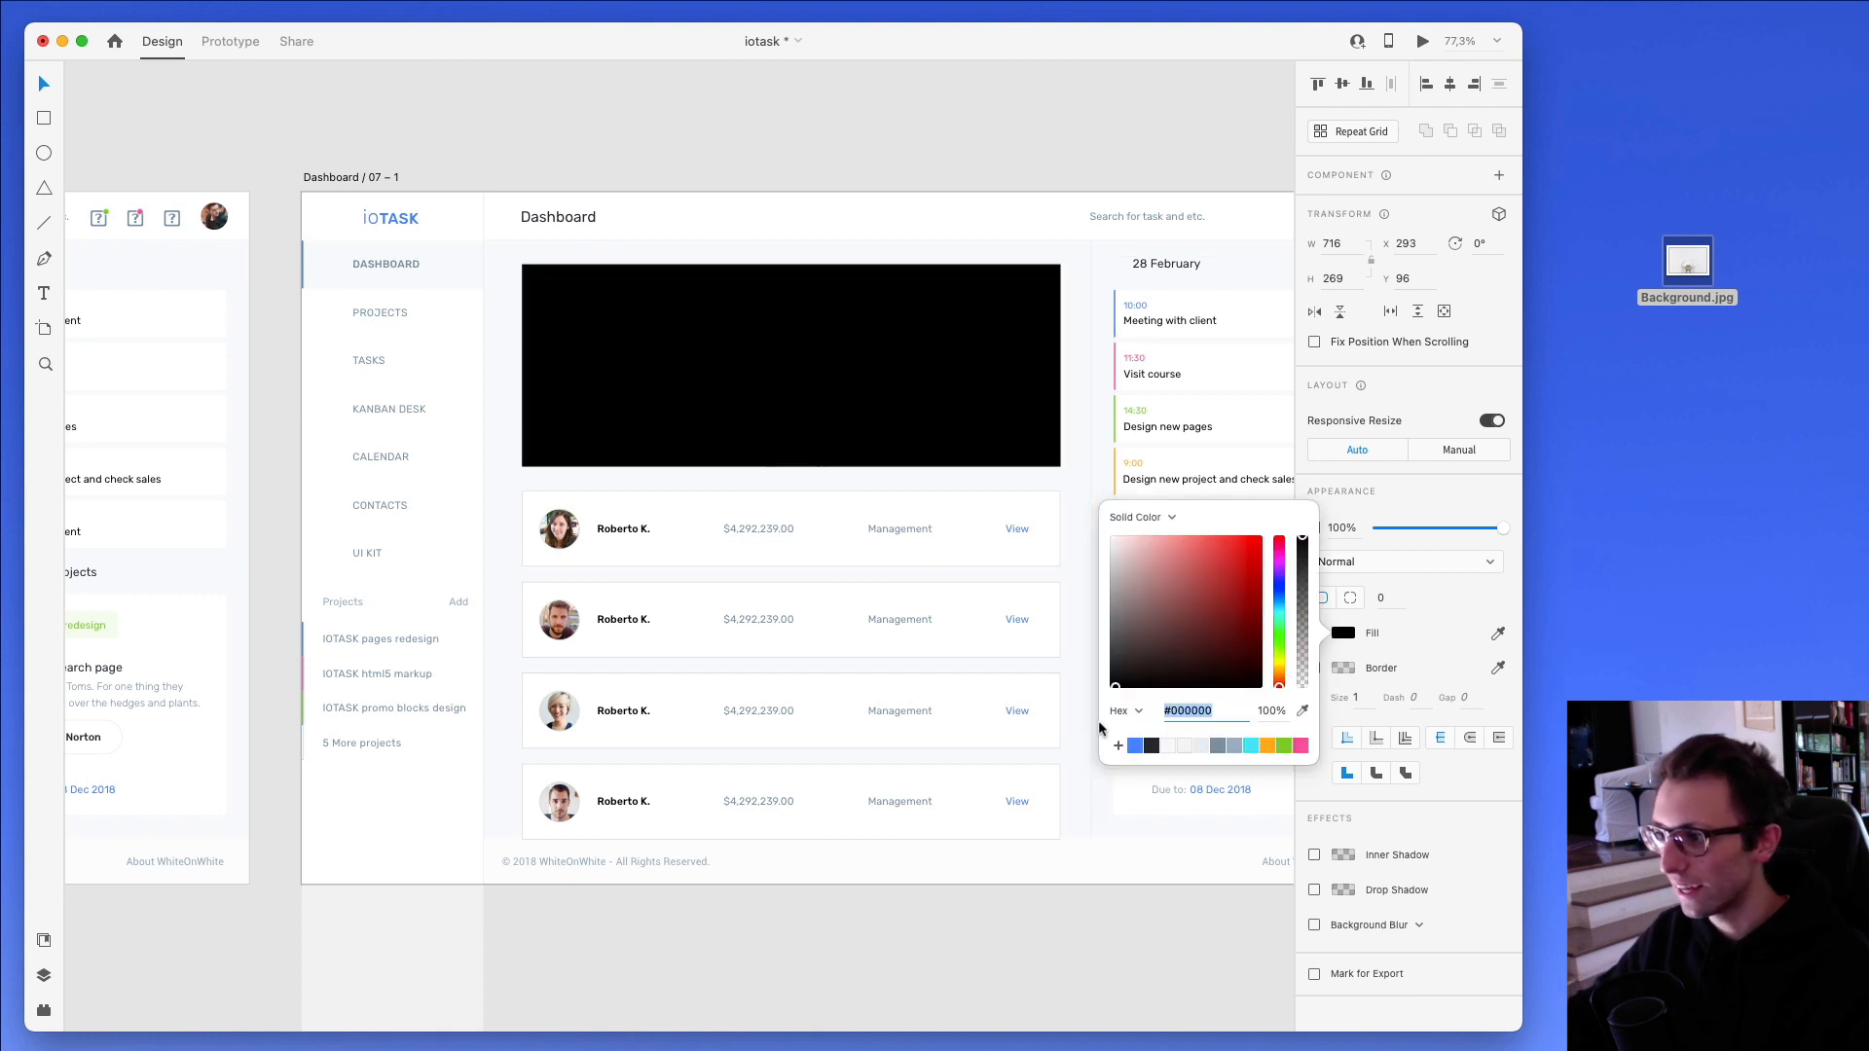
pyautogui.click(1159, 518)
pyautogui.click(1161, 538)
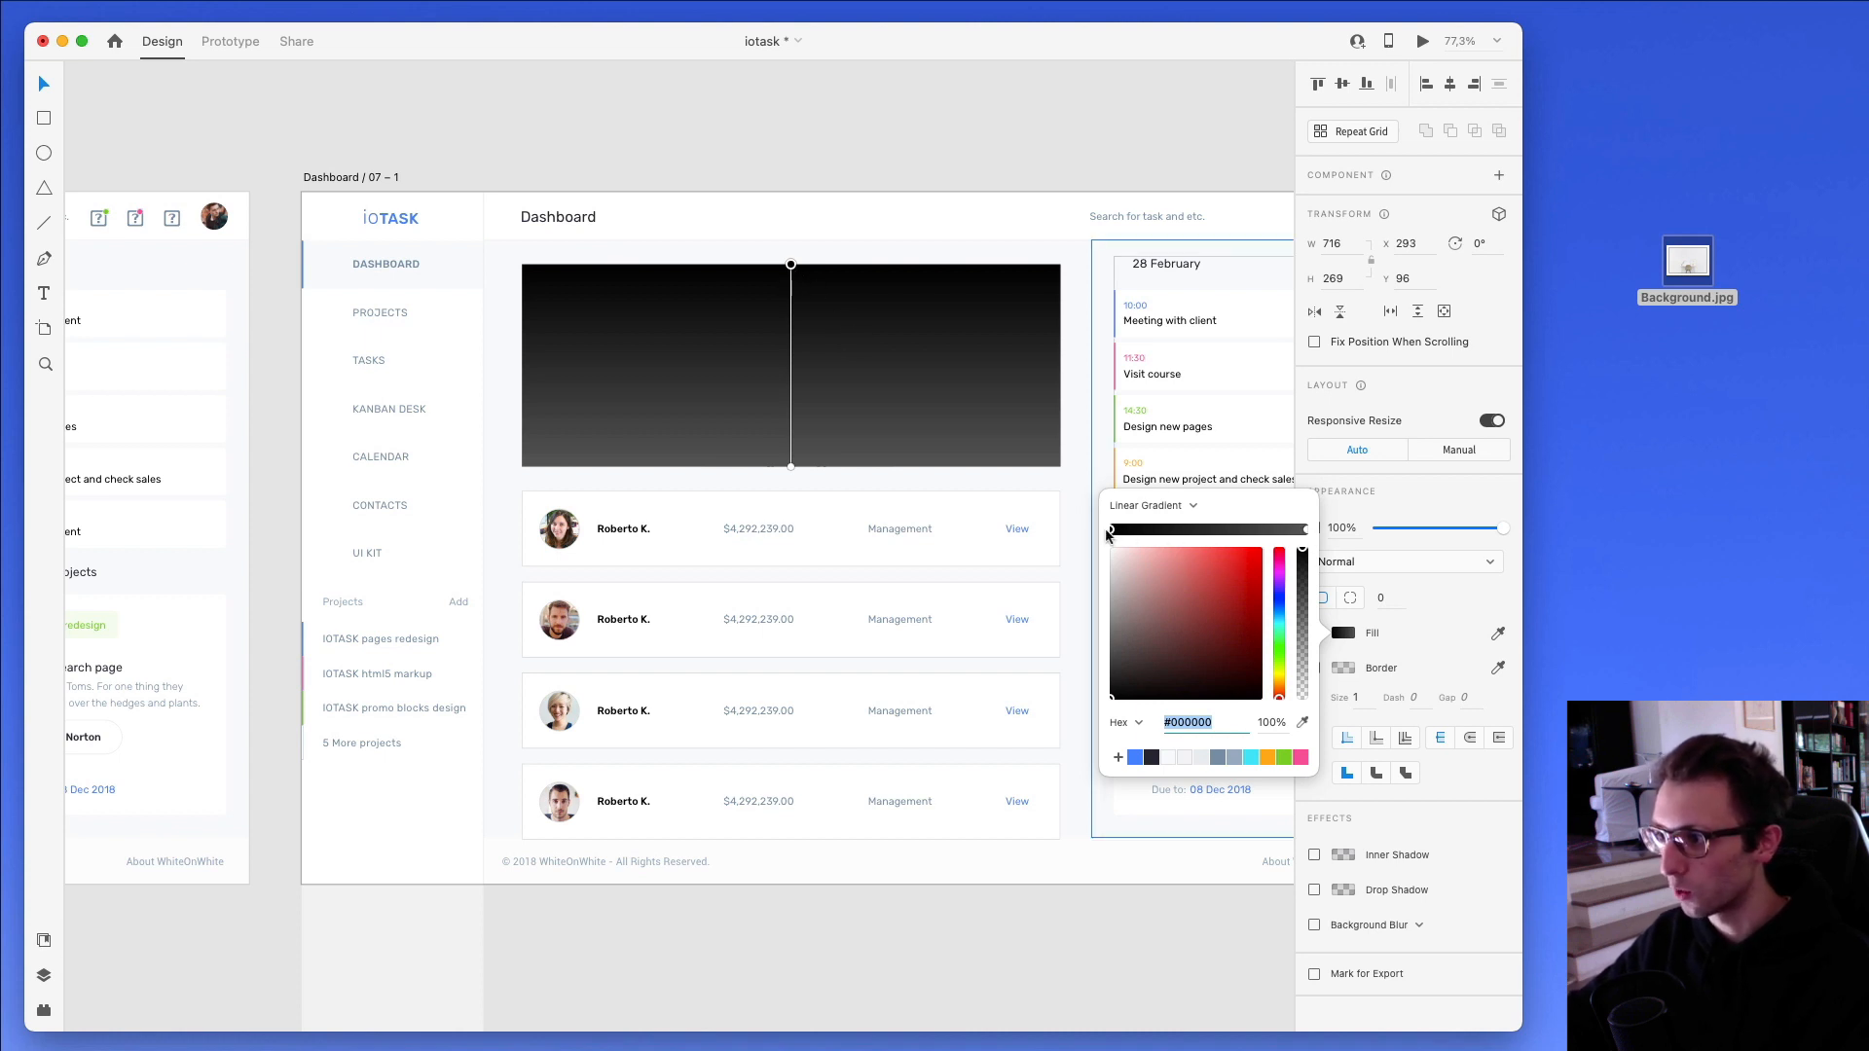
pyautogui.click(1306, 529)
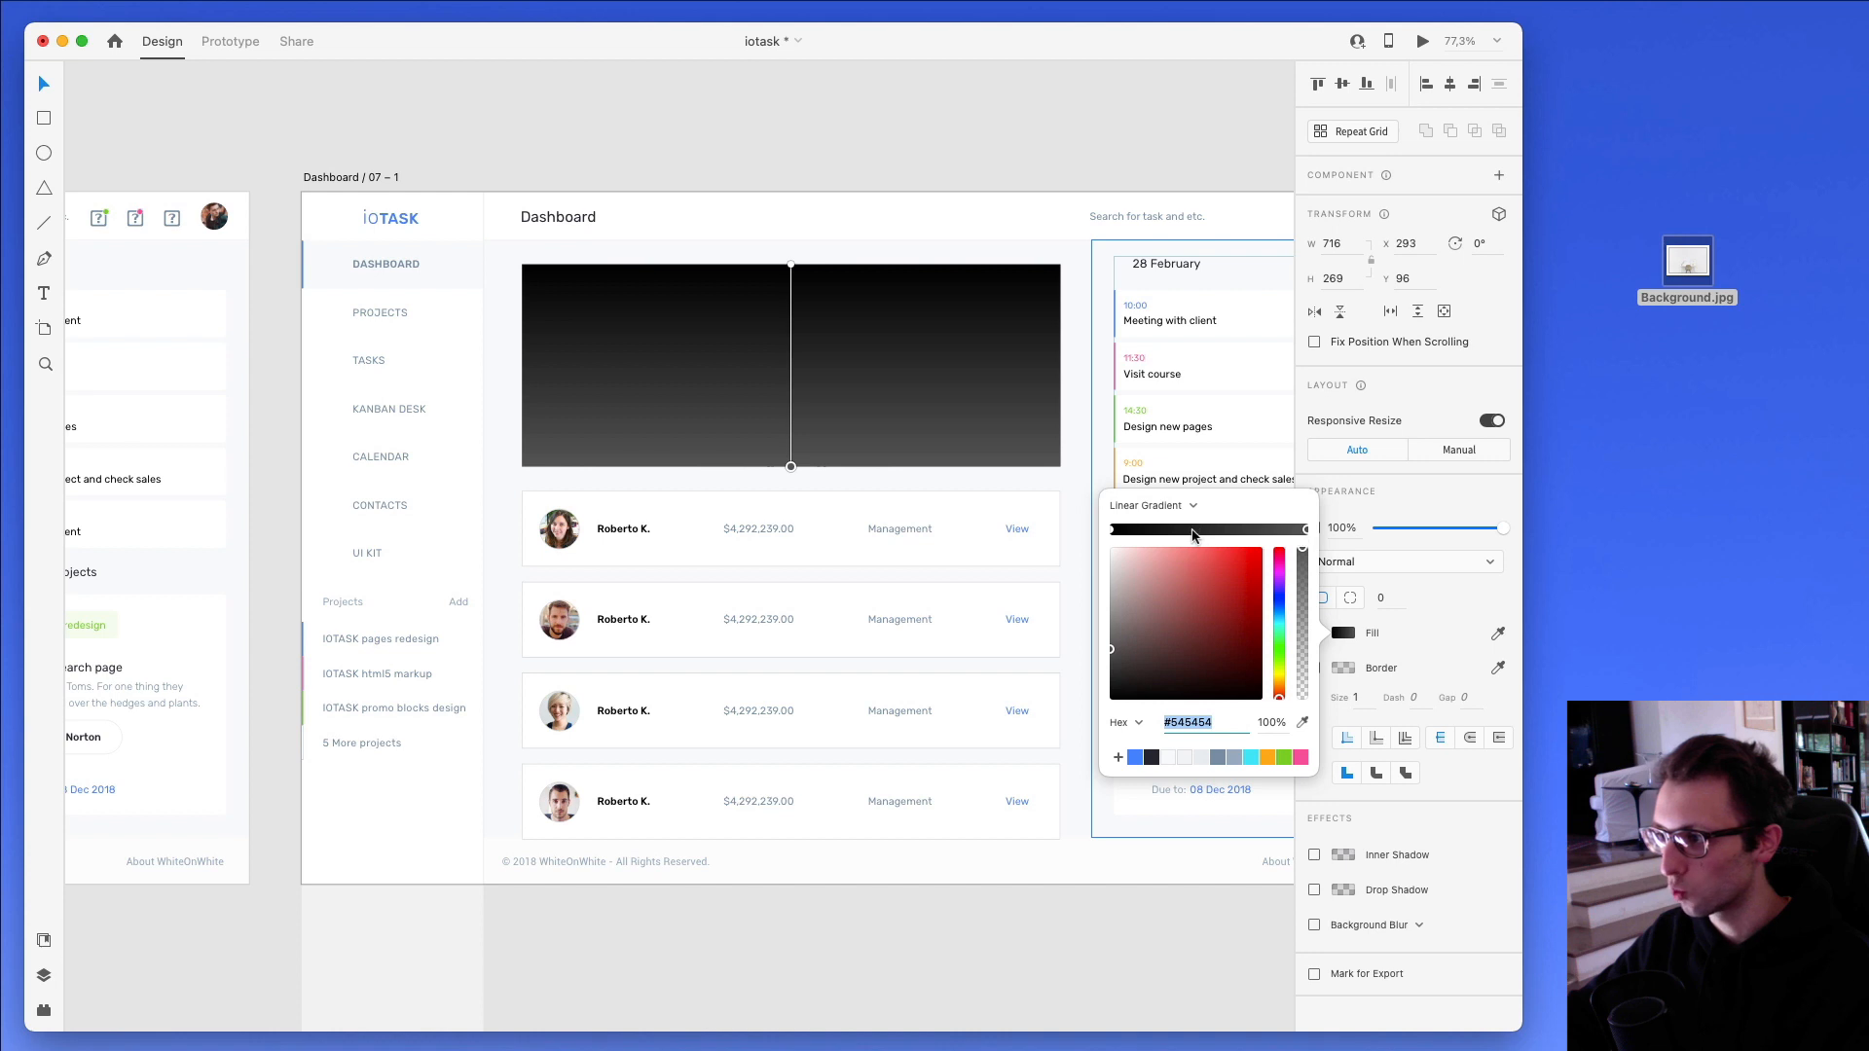
pyautogui.moveTo(1241, 595); pyautogui.dragTo(1111, 700)
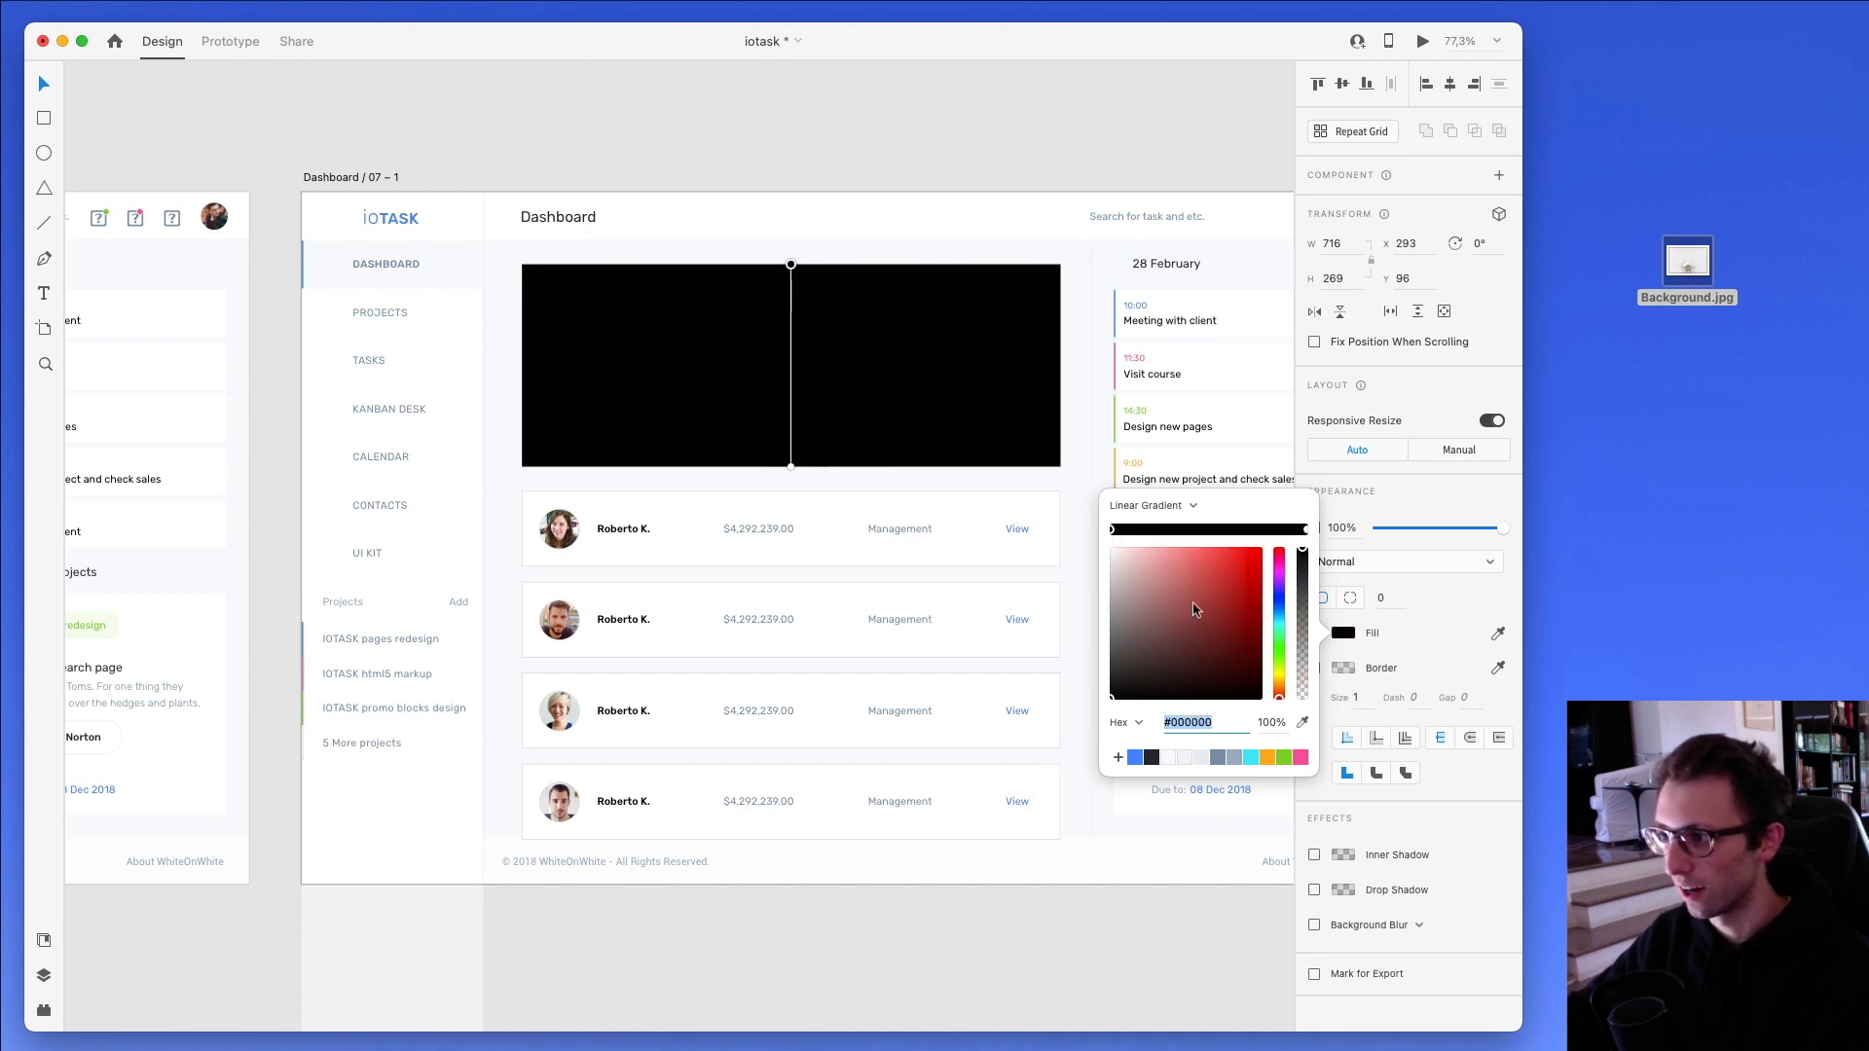
# - Set the gradient's upper stop to 0% opacity and its lower stop to 50%
pyautogui.moveTo(1302, 552); pyautogui.dragTo(1296, 729)
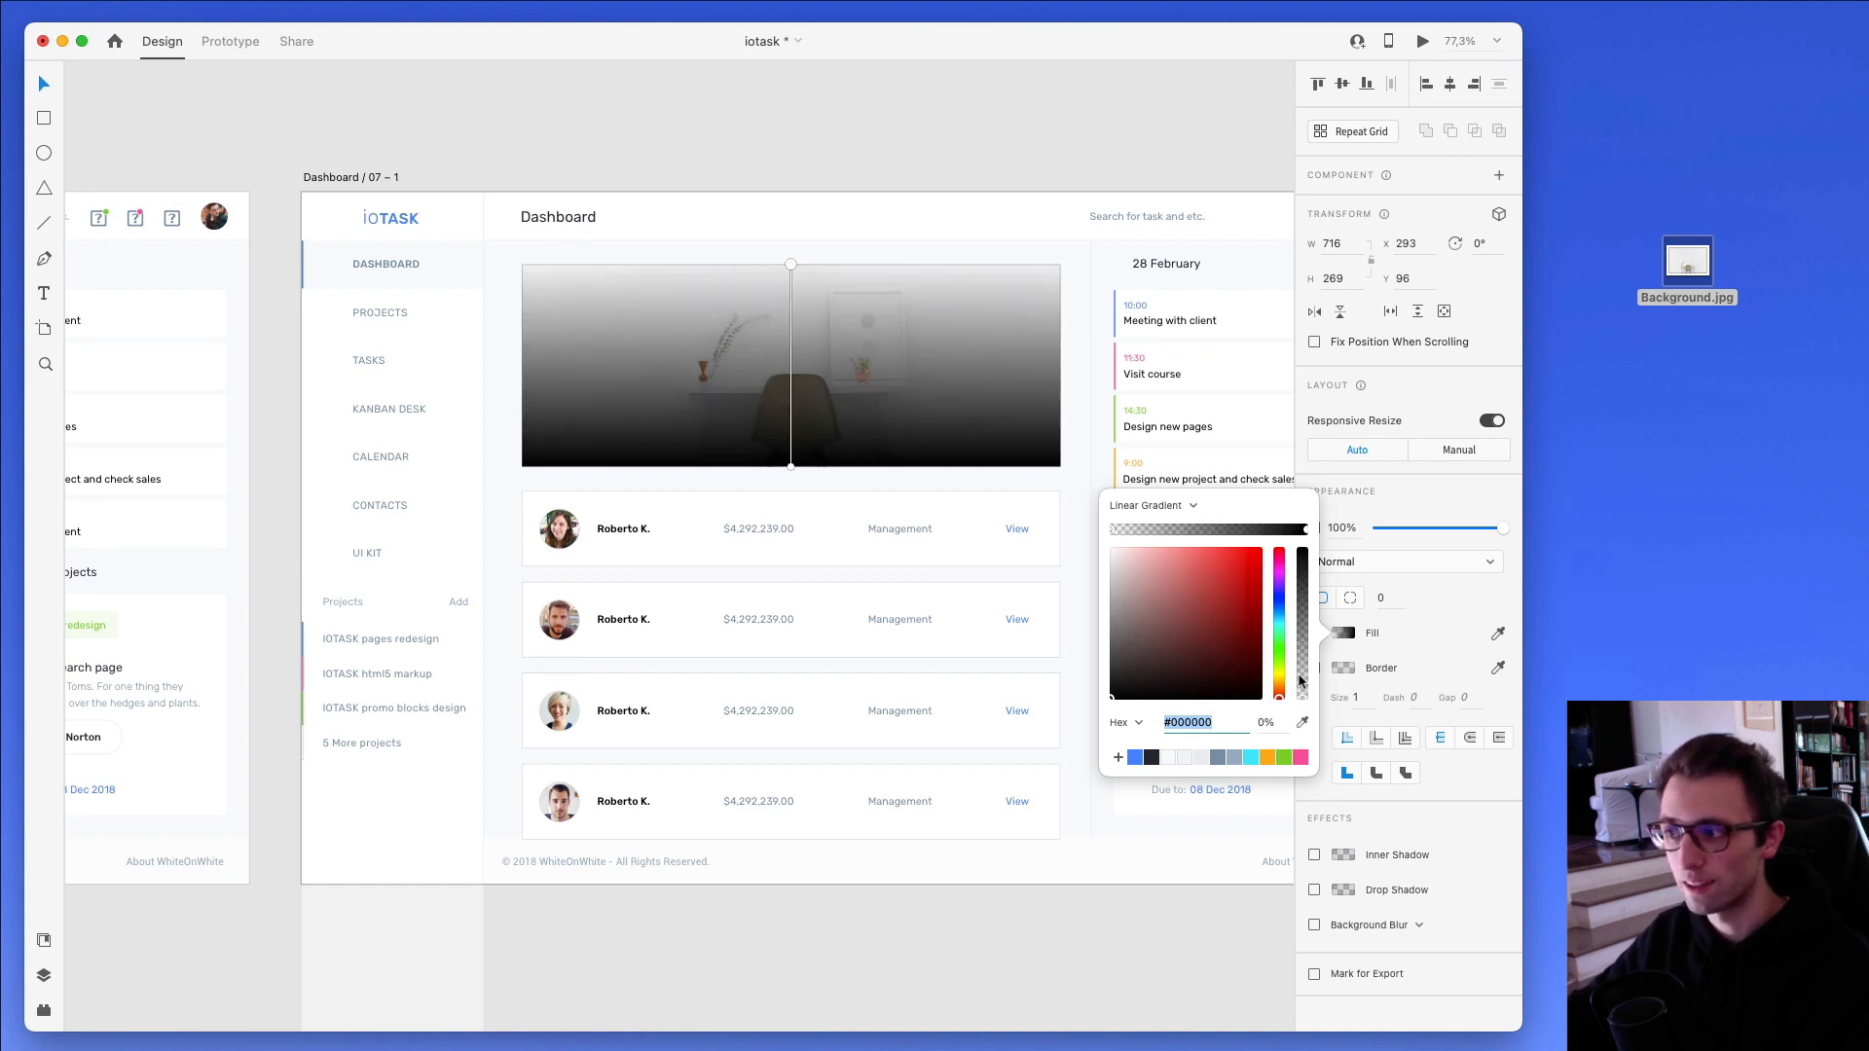
pyautogui.moveTo(1302, 589); pyautogui.dragTo(1300, 624)
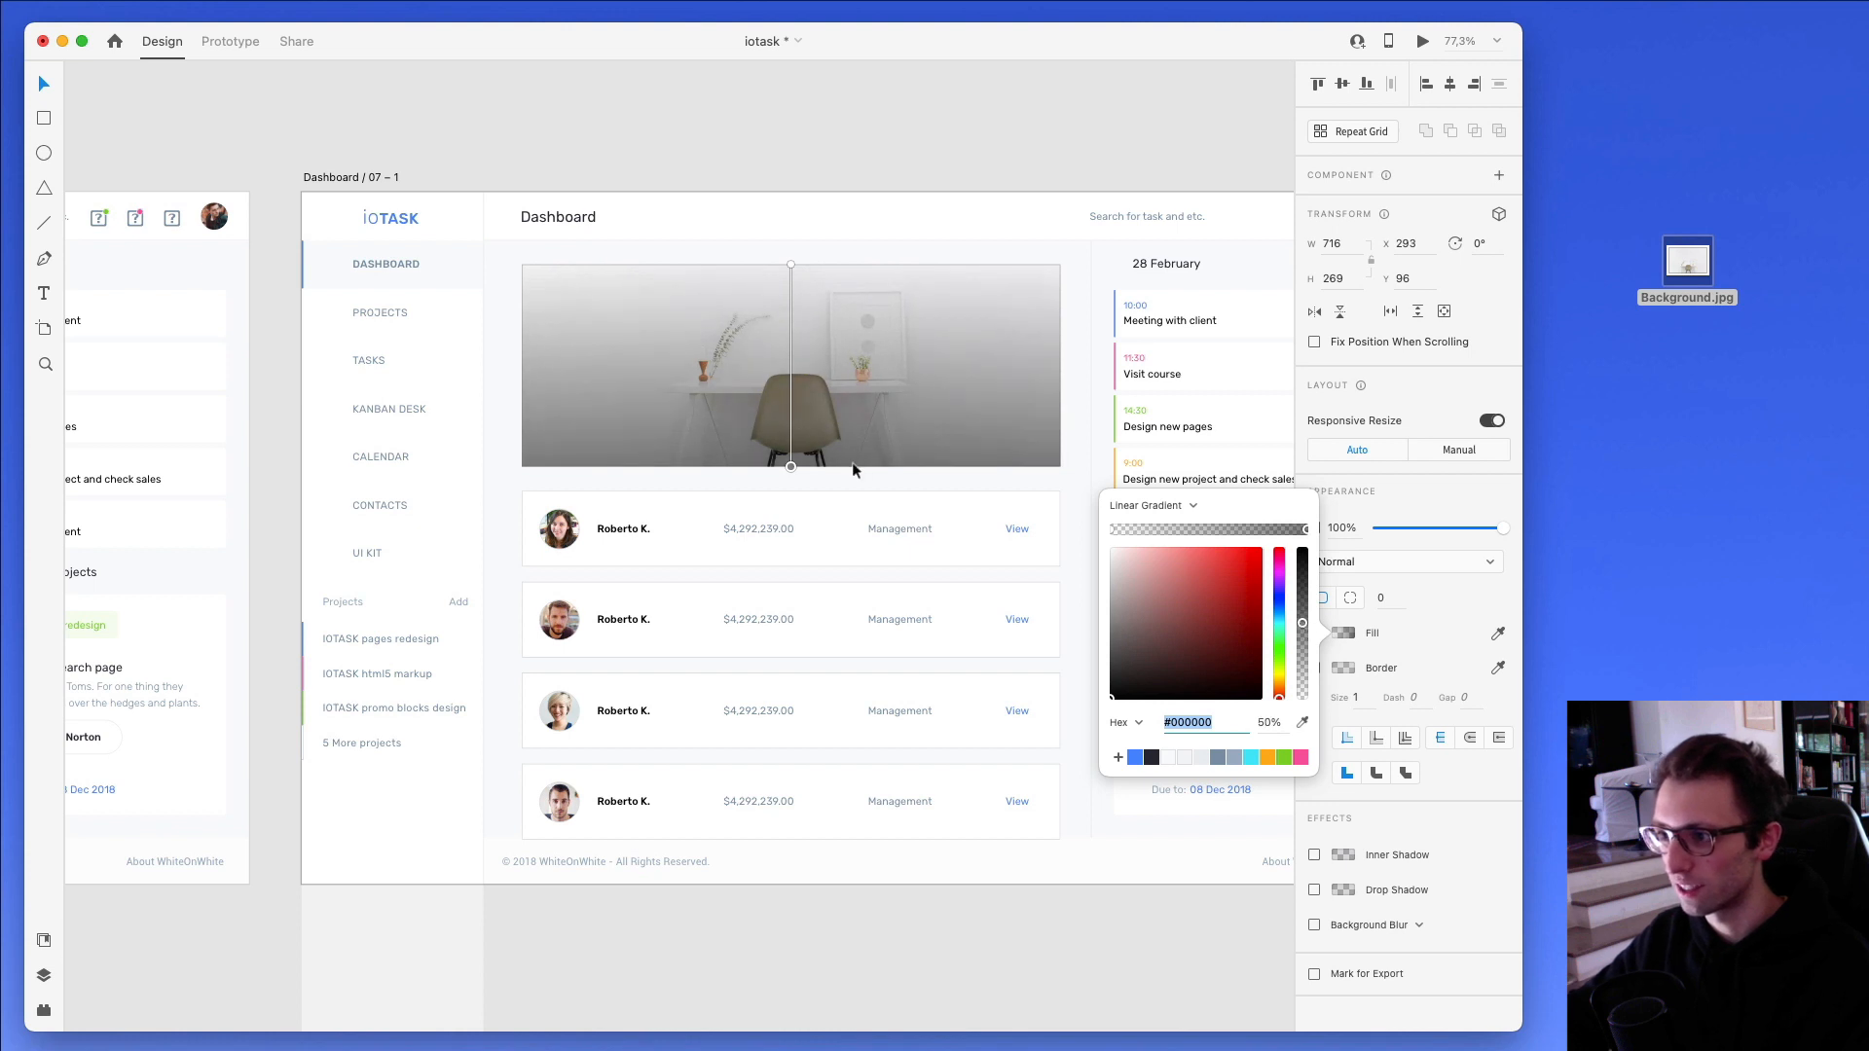
pyautogui.click(790, 469)
pyautogui.click(925, 479)
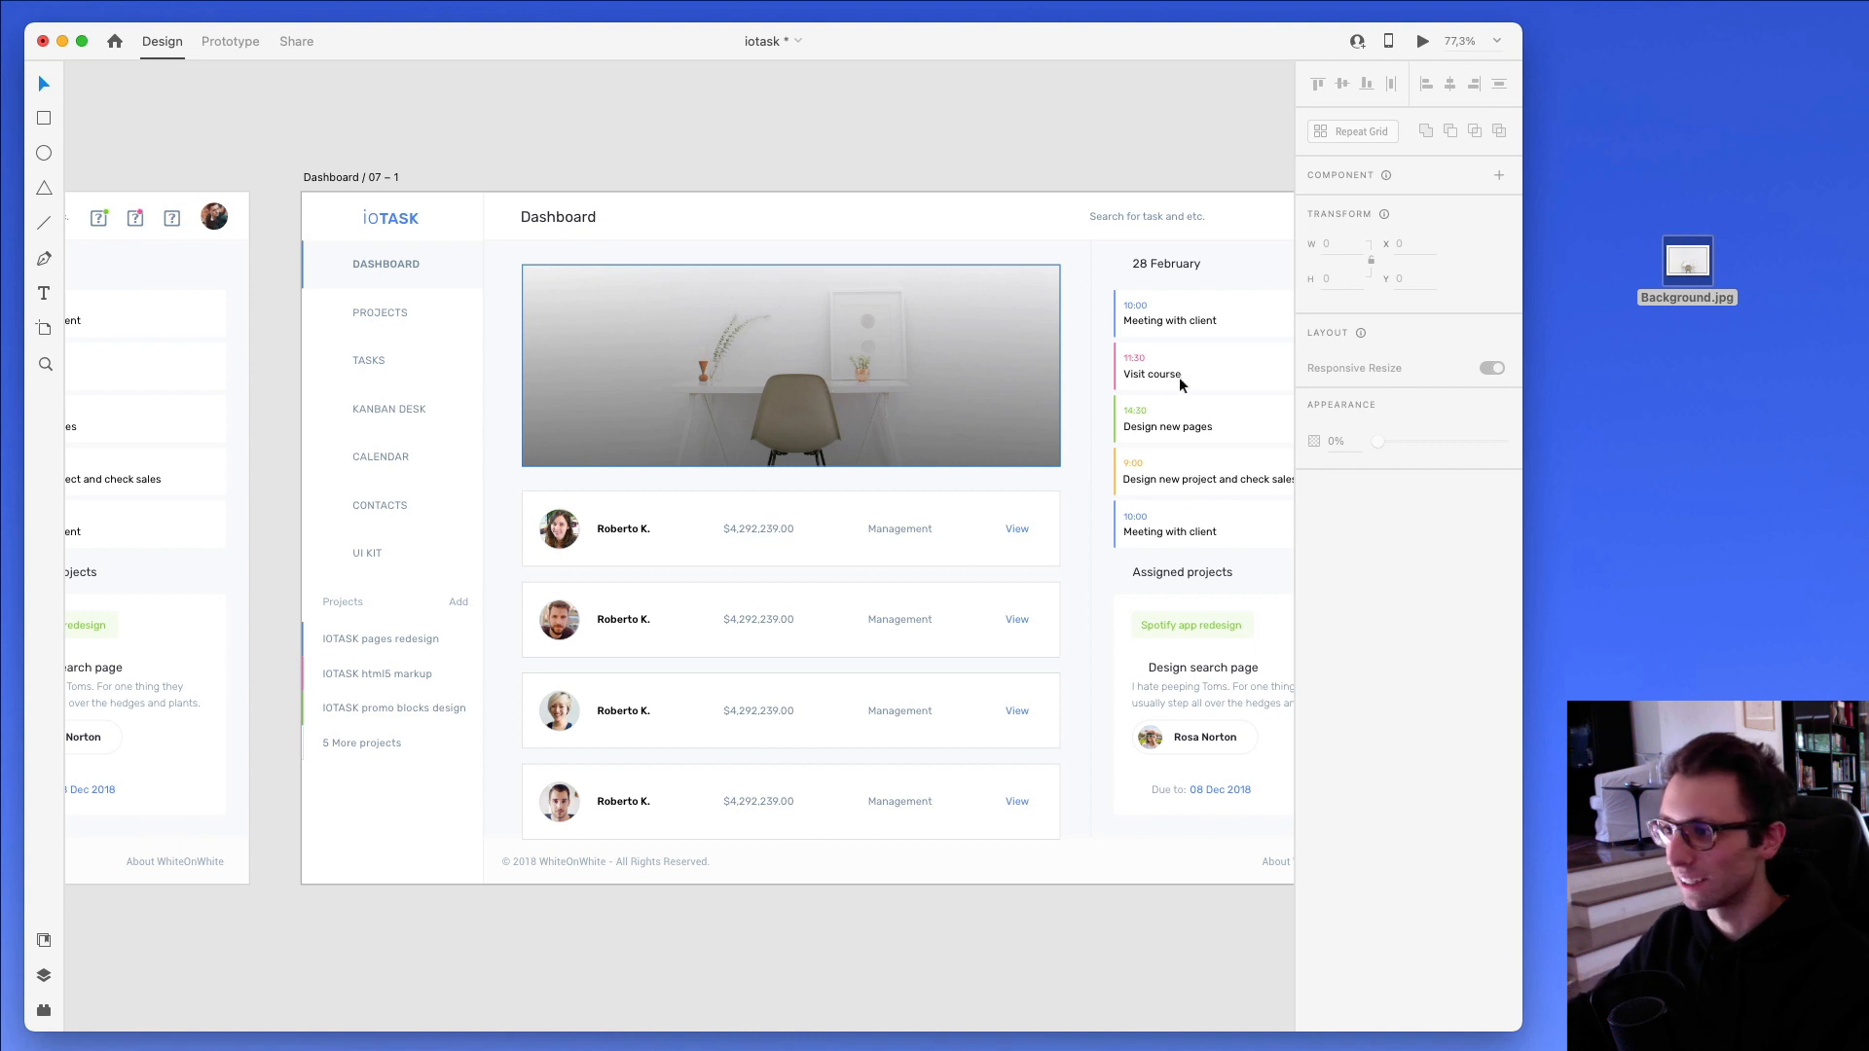
# - Add the helmeted worker icon and the coin-with-arrows icon from Nucleo's Colored set to the dashboard artboard
pyautogui.moveTo(1868, 366); pyautogui.dragTo(917, 363)
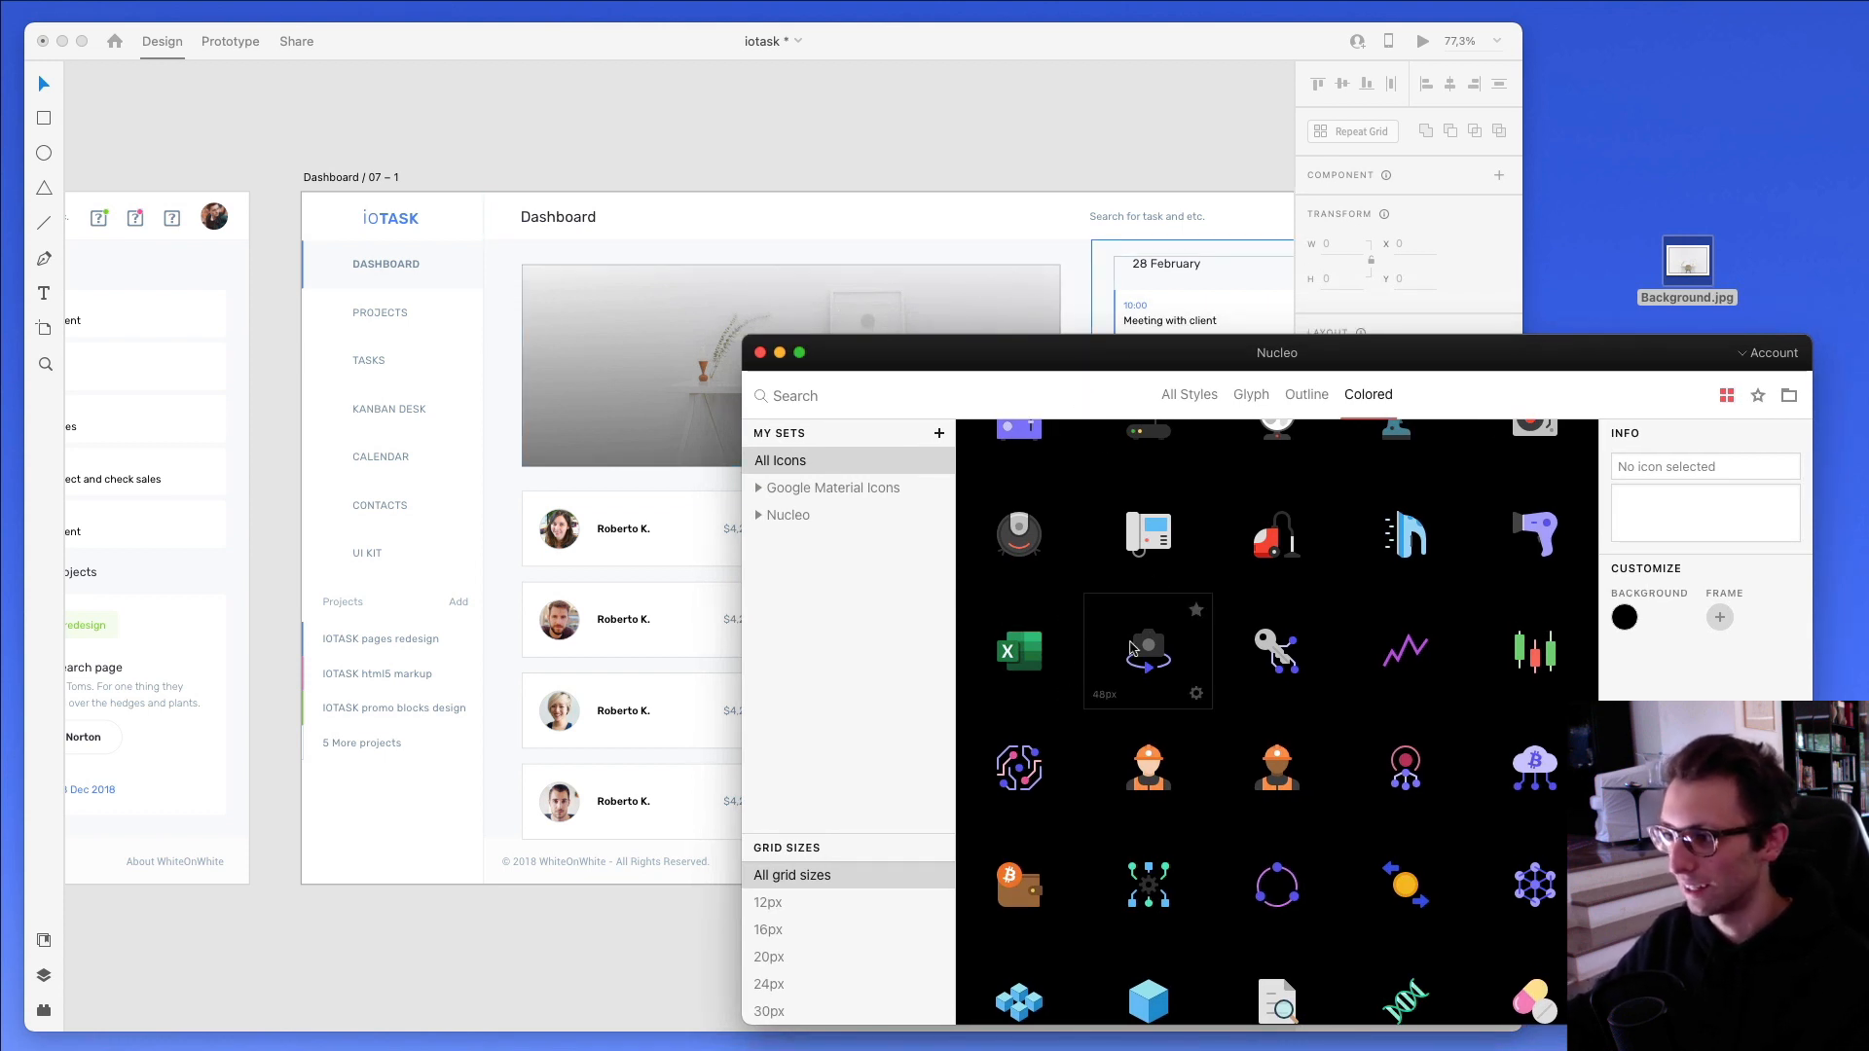
pyautogui.moveTo(1141, 785); pyautogui.dragTo(506, 331)
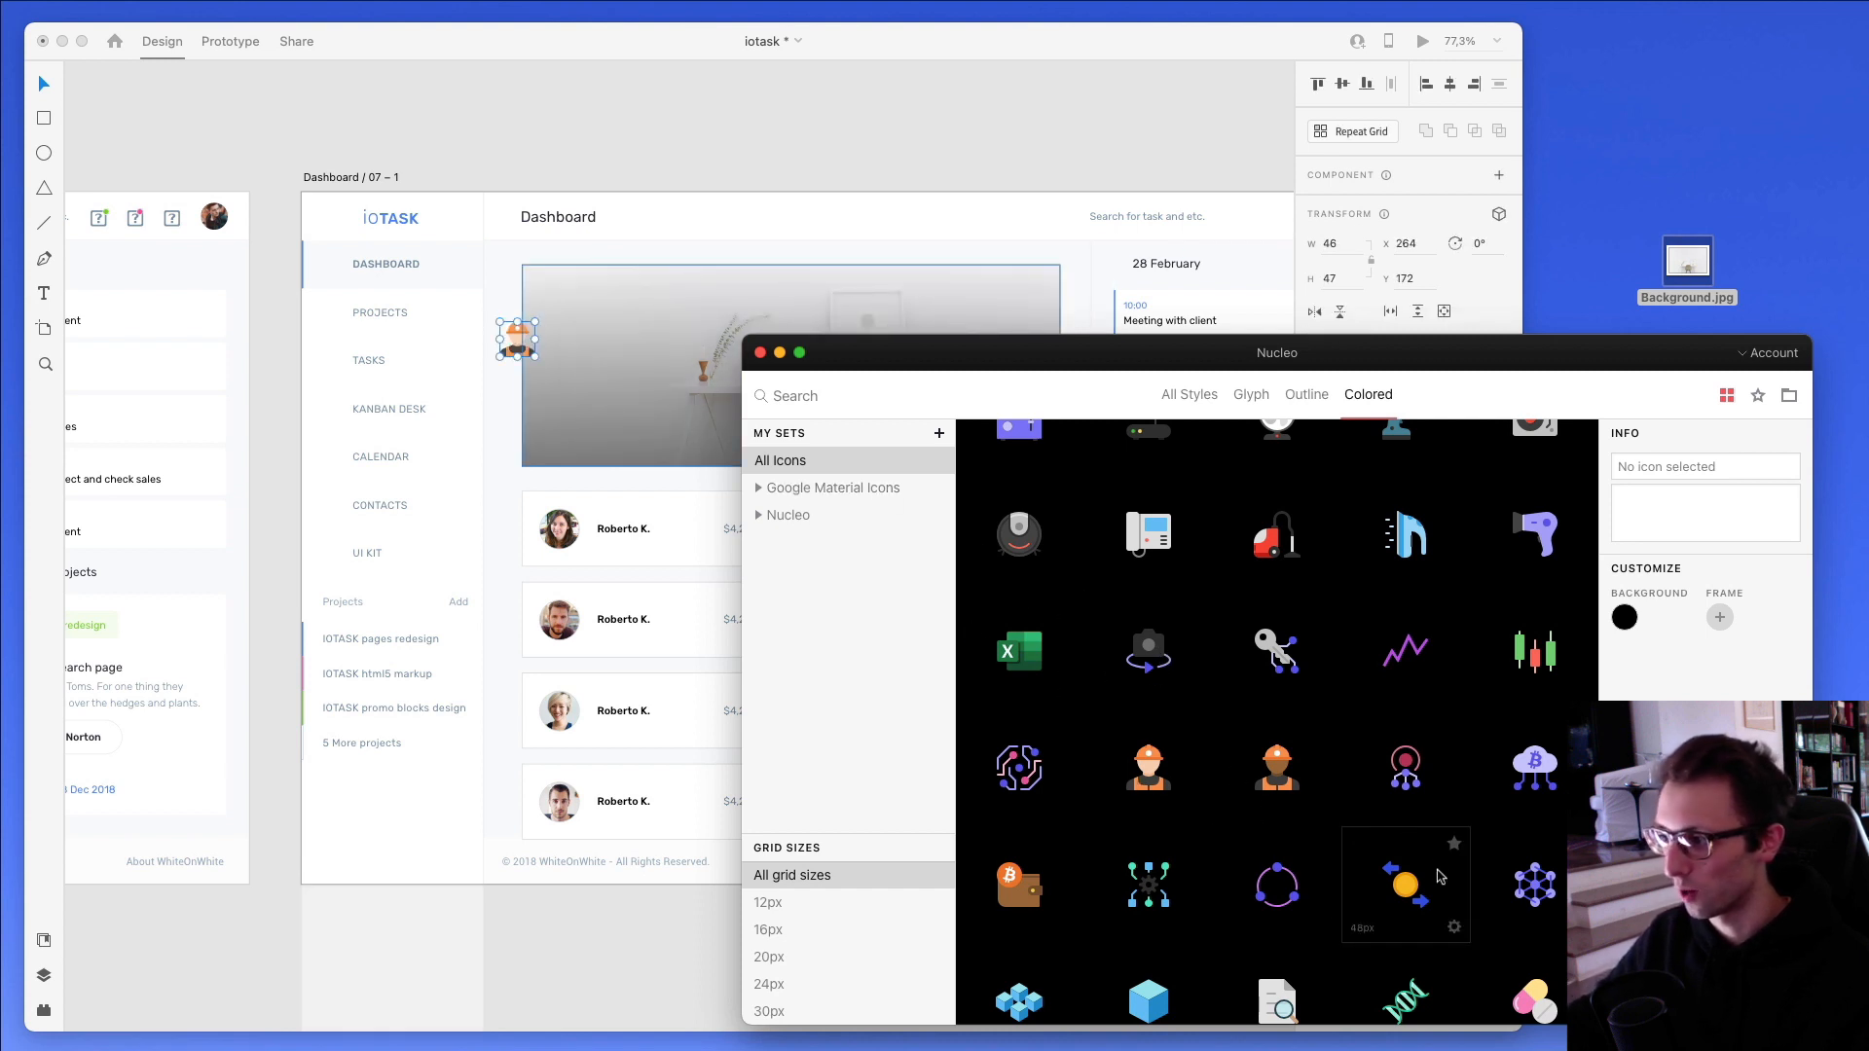
pyautogui.moveTo(1438, 877); pyautogui.dragTo(505, 528)
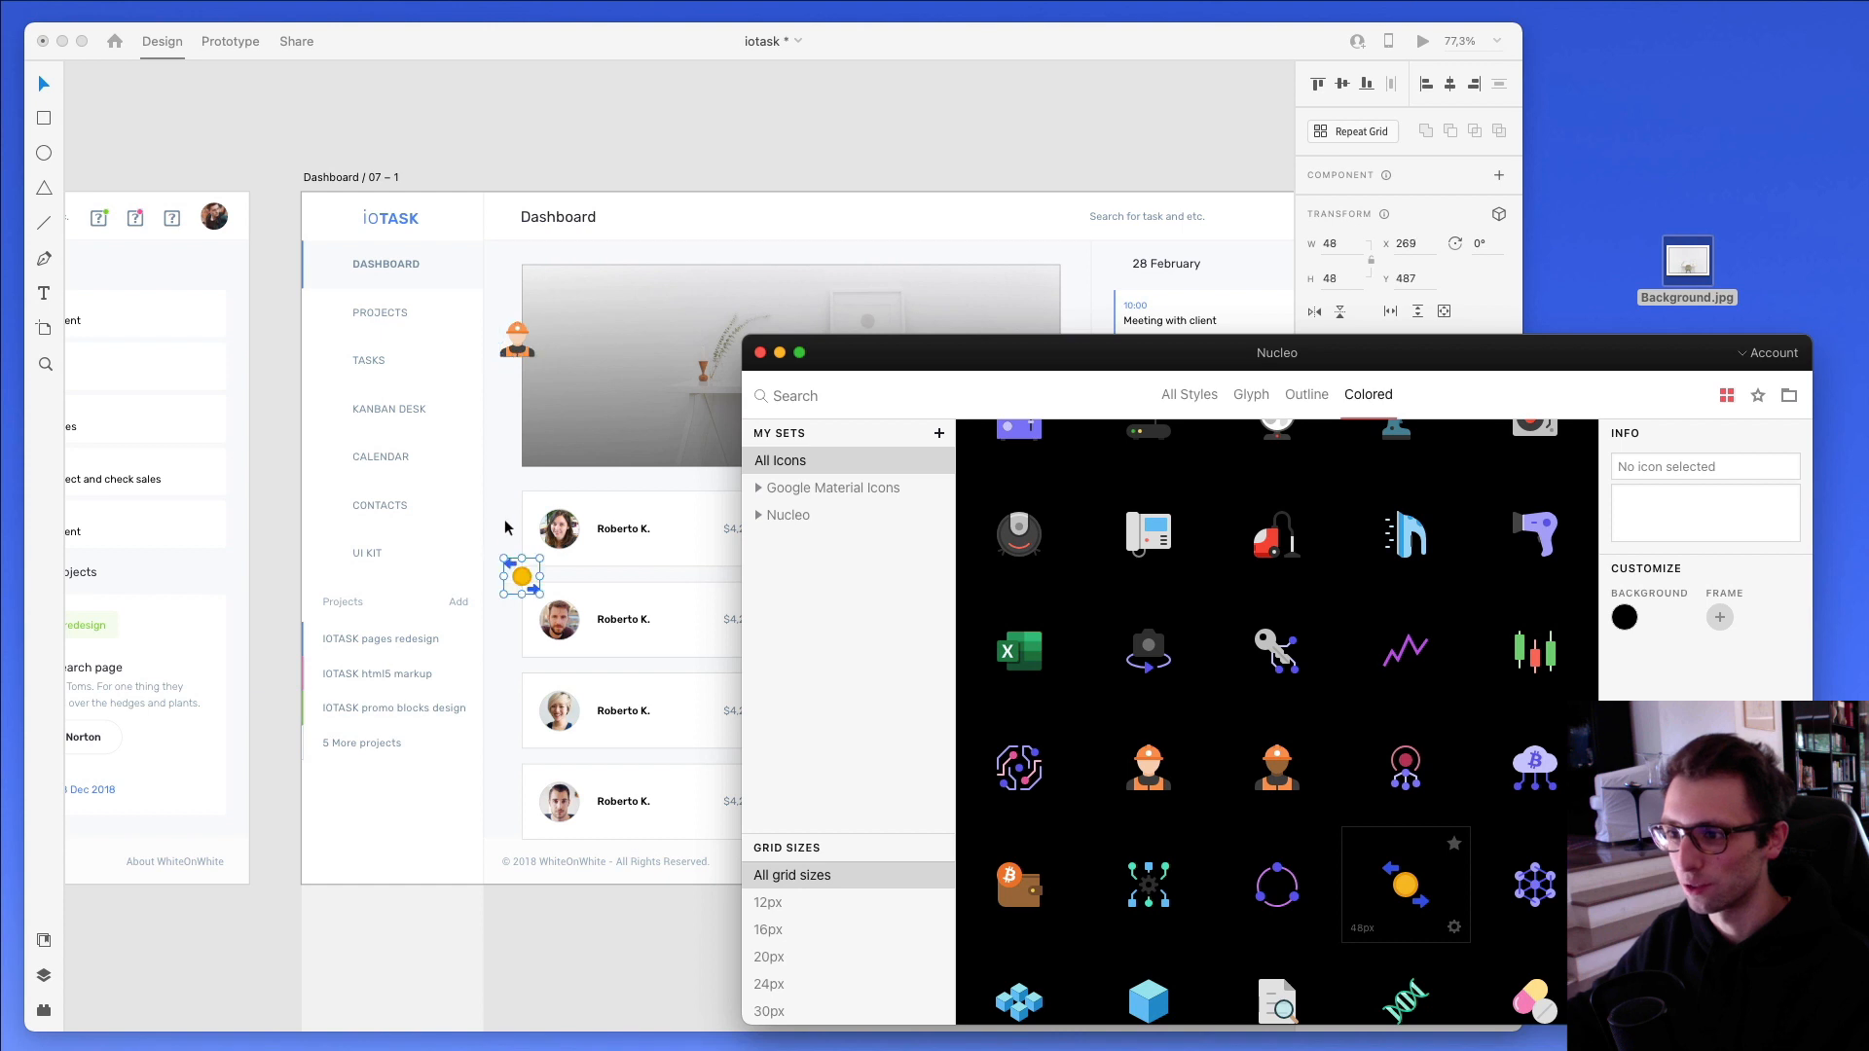
pyautogui.moveTo(857, 360); pyautogui.dragTo(1663, 981)
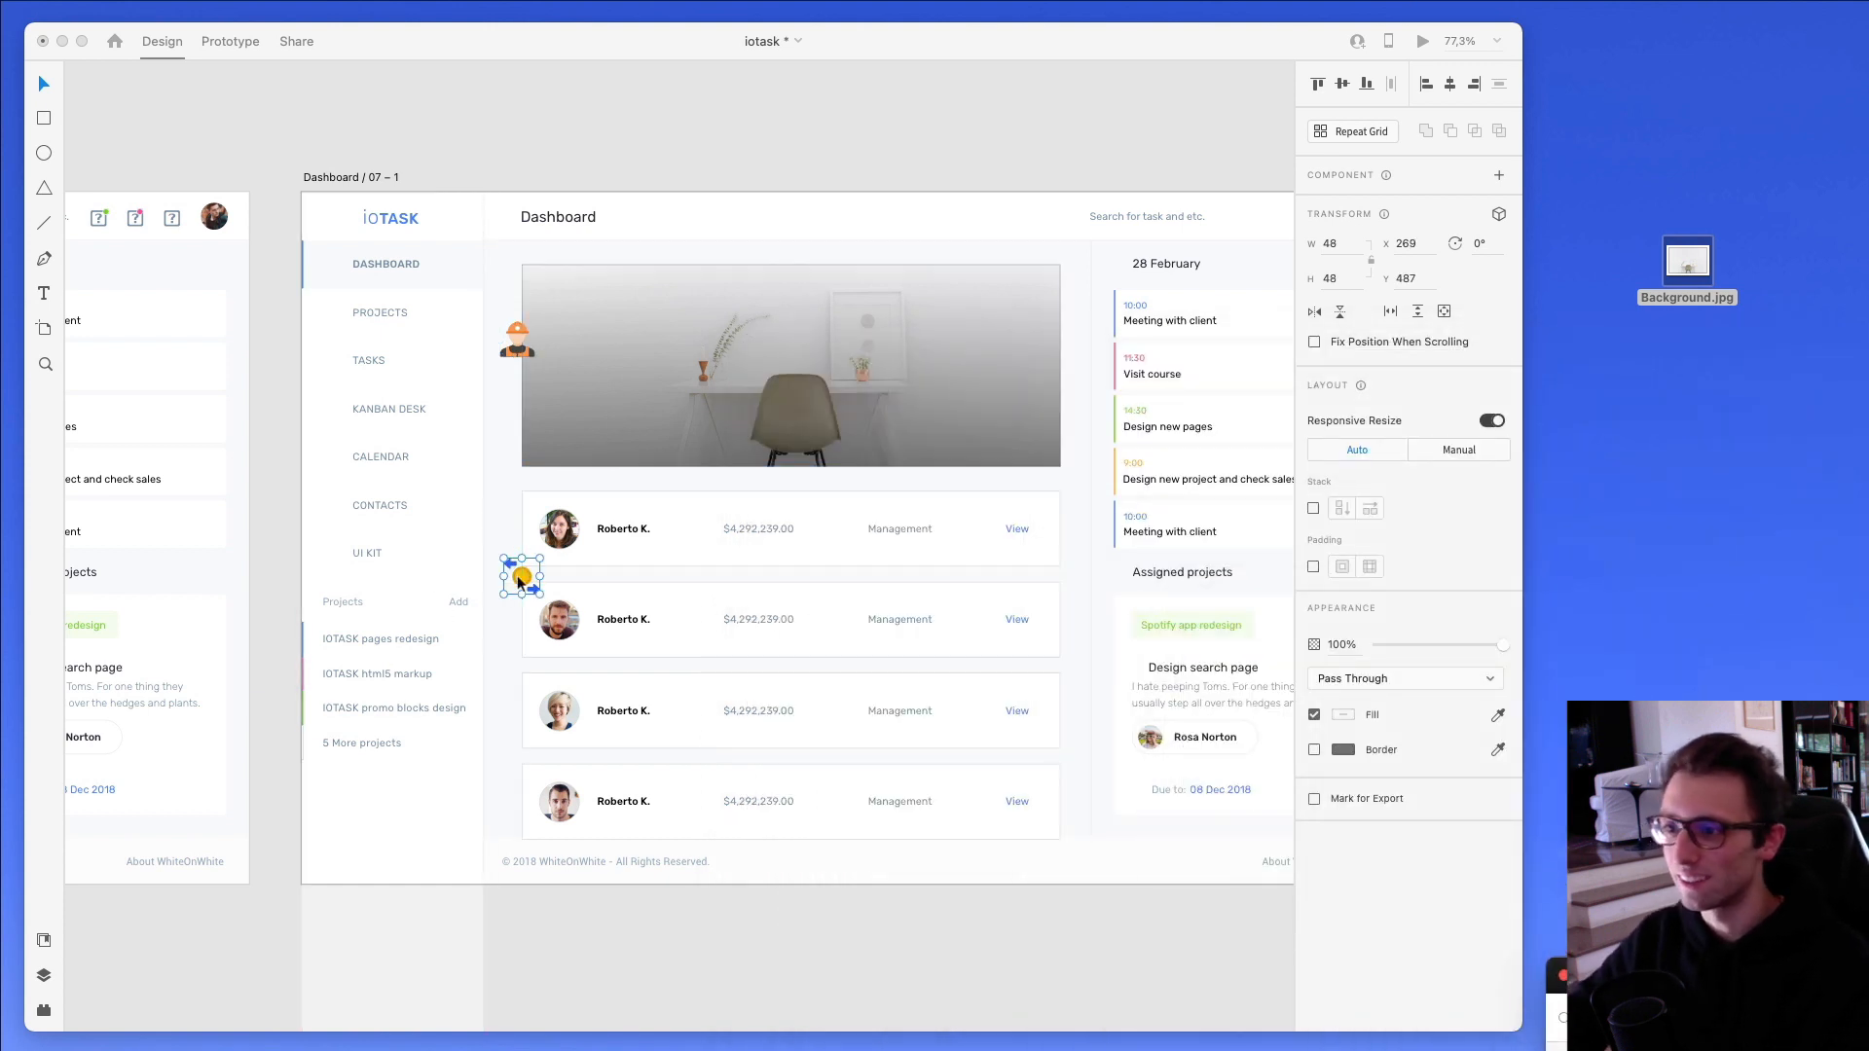
# - Delete the coin icon and the helmeted worker icon from the dashboard artboard
pyautogui.click(517, 575)
pyautogui.press('Delete')
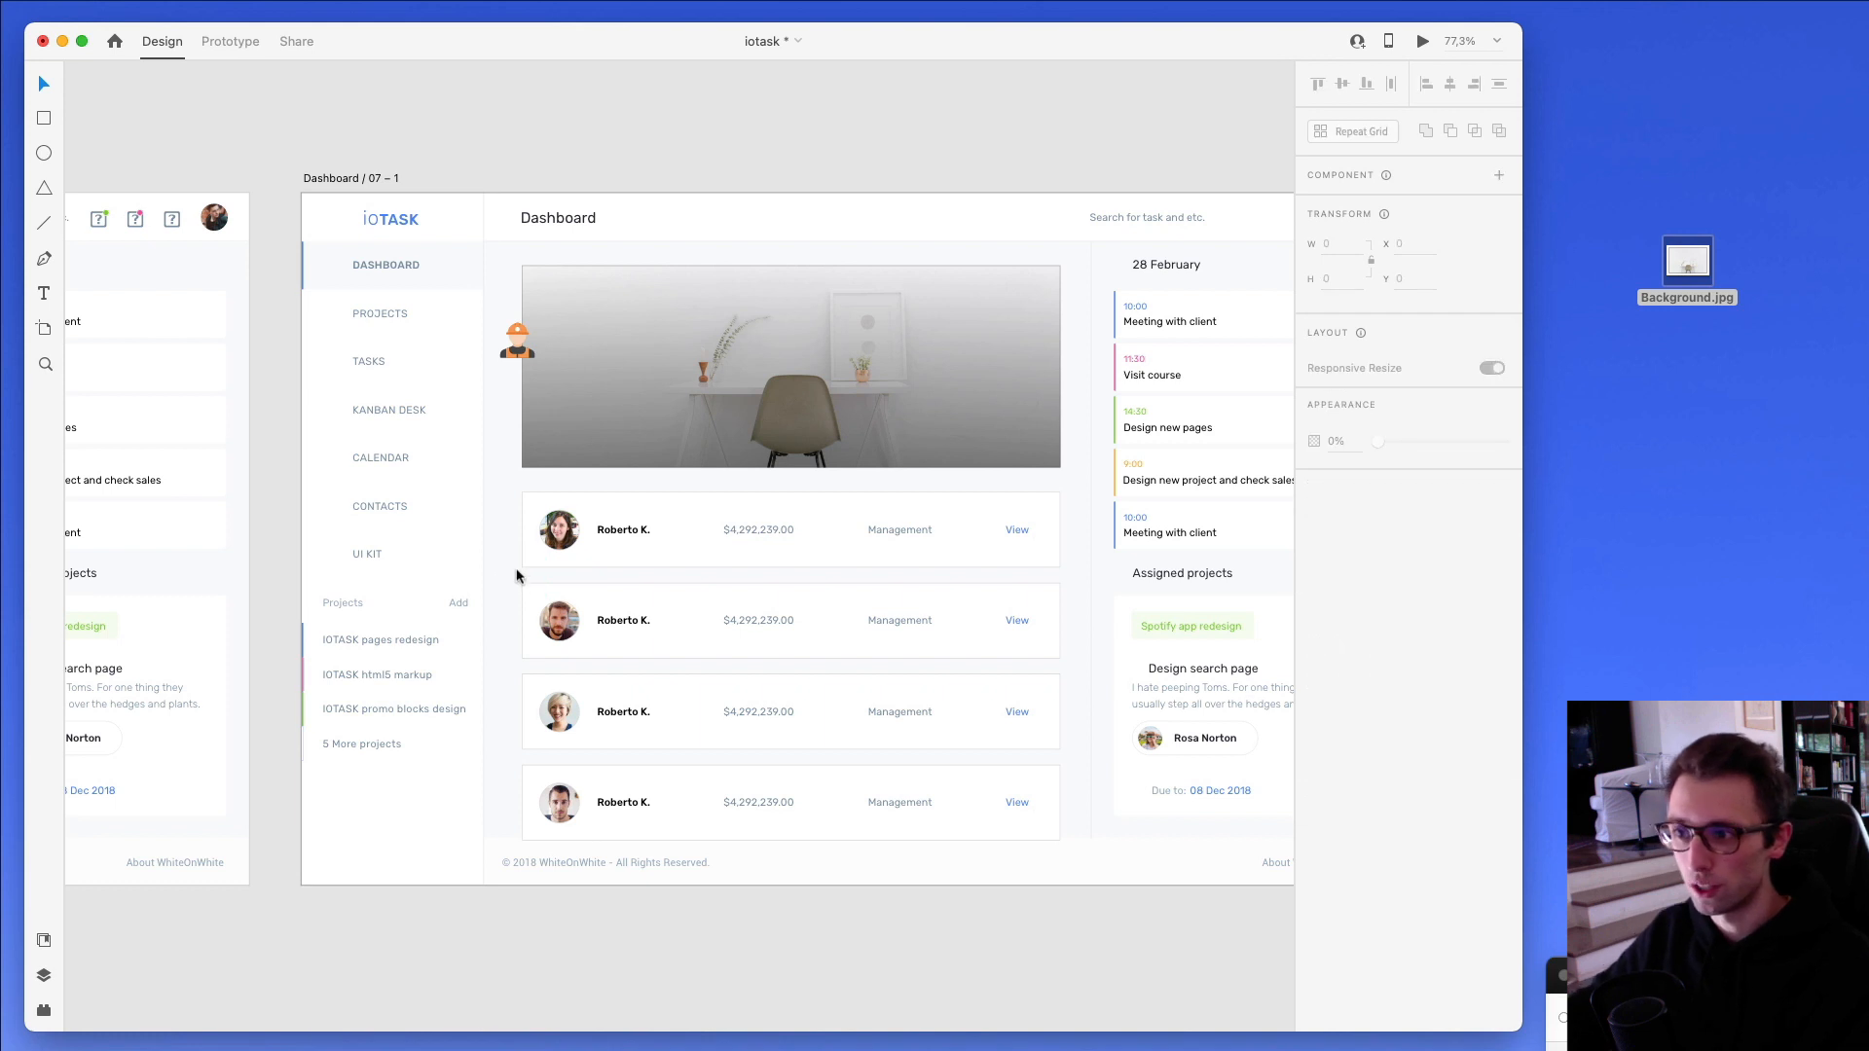
pyautogui.click(511, 341)
pyautogui.press('Delete')
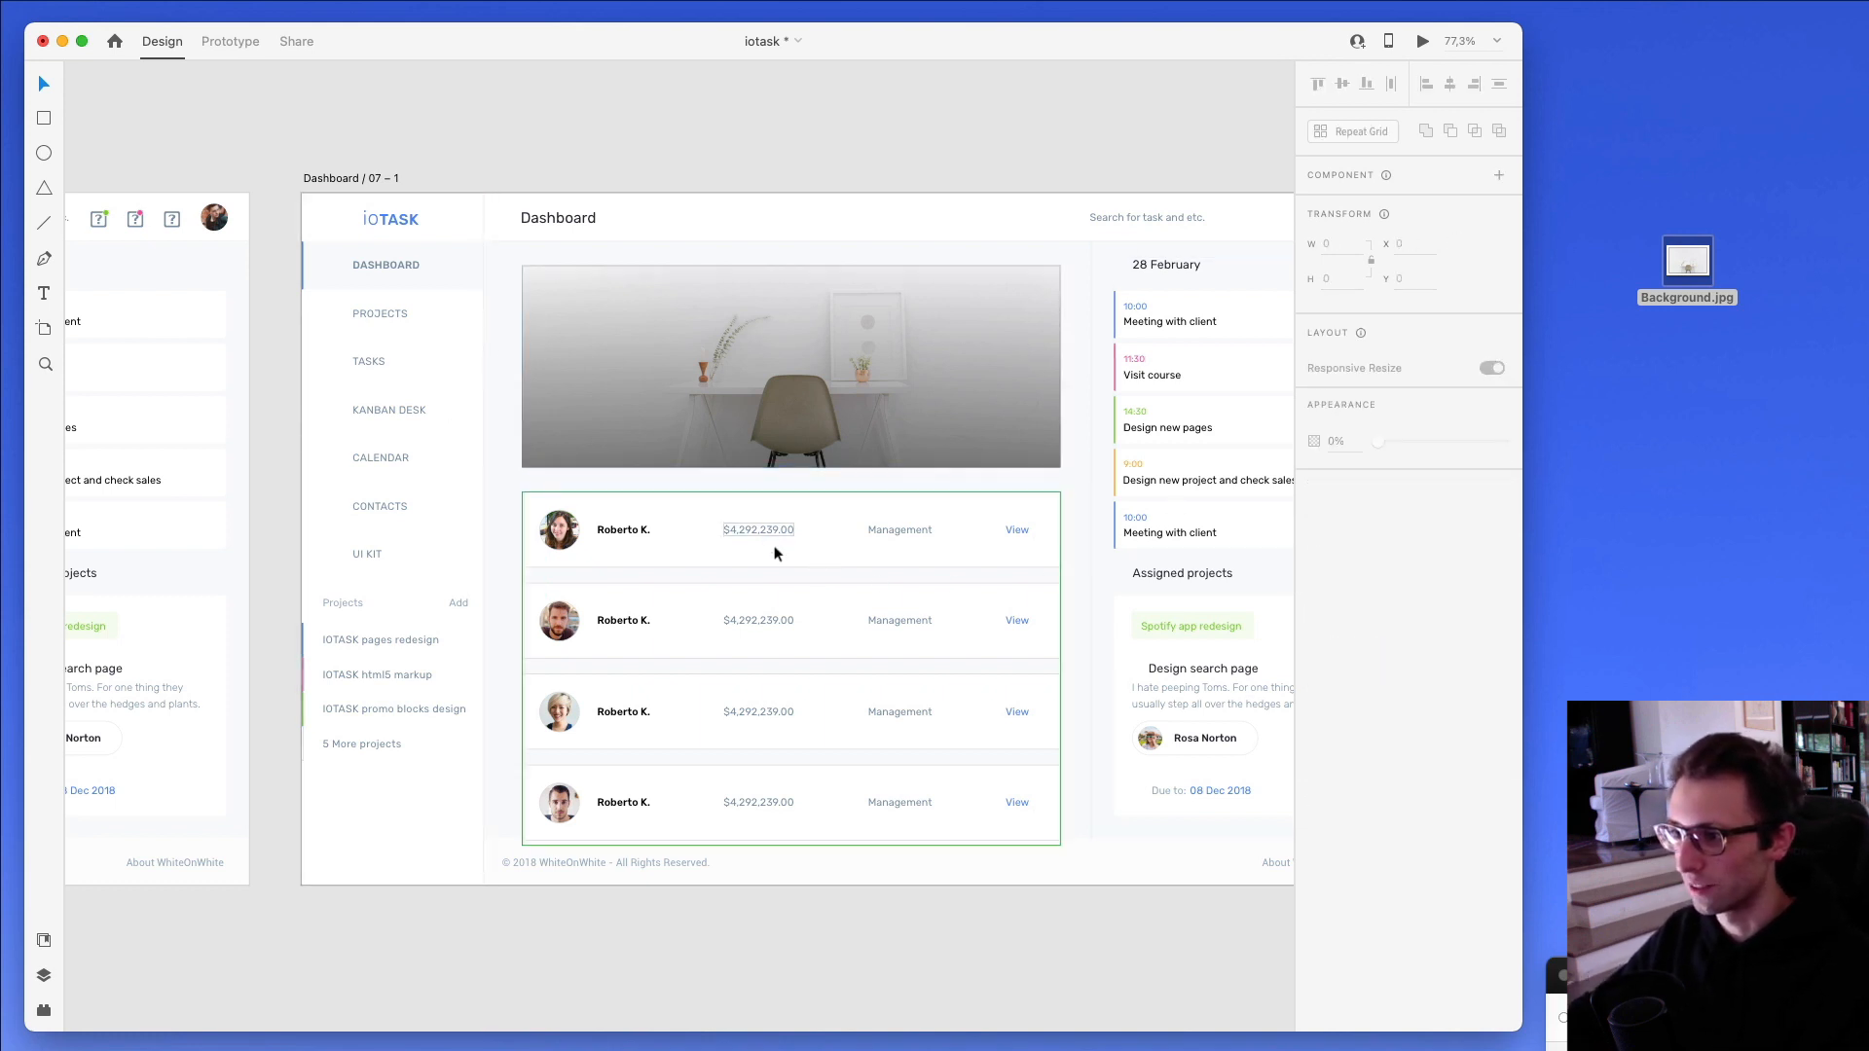
# - Ungroup the repeat grid of contact rows and delete the lower three rows, keeping only the first
pyautogui.moveTo(506, 574); pyautogui.dragTo(962, 795)
pyautogui.press('super+z')
pyautogui.click(770, 635)
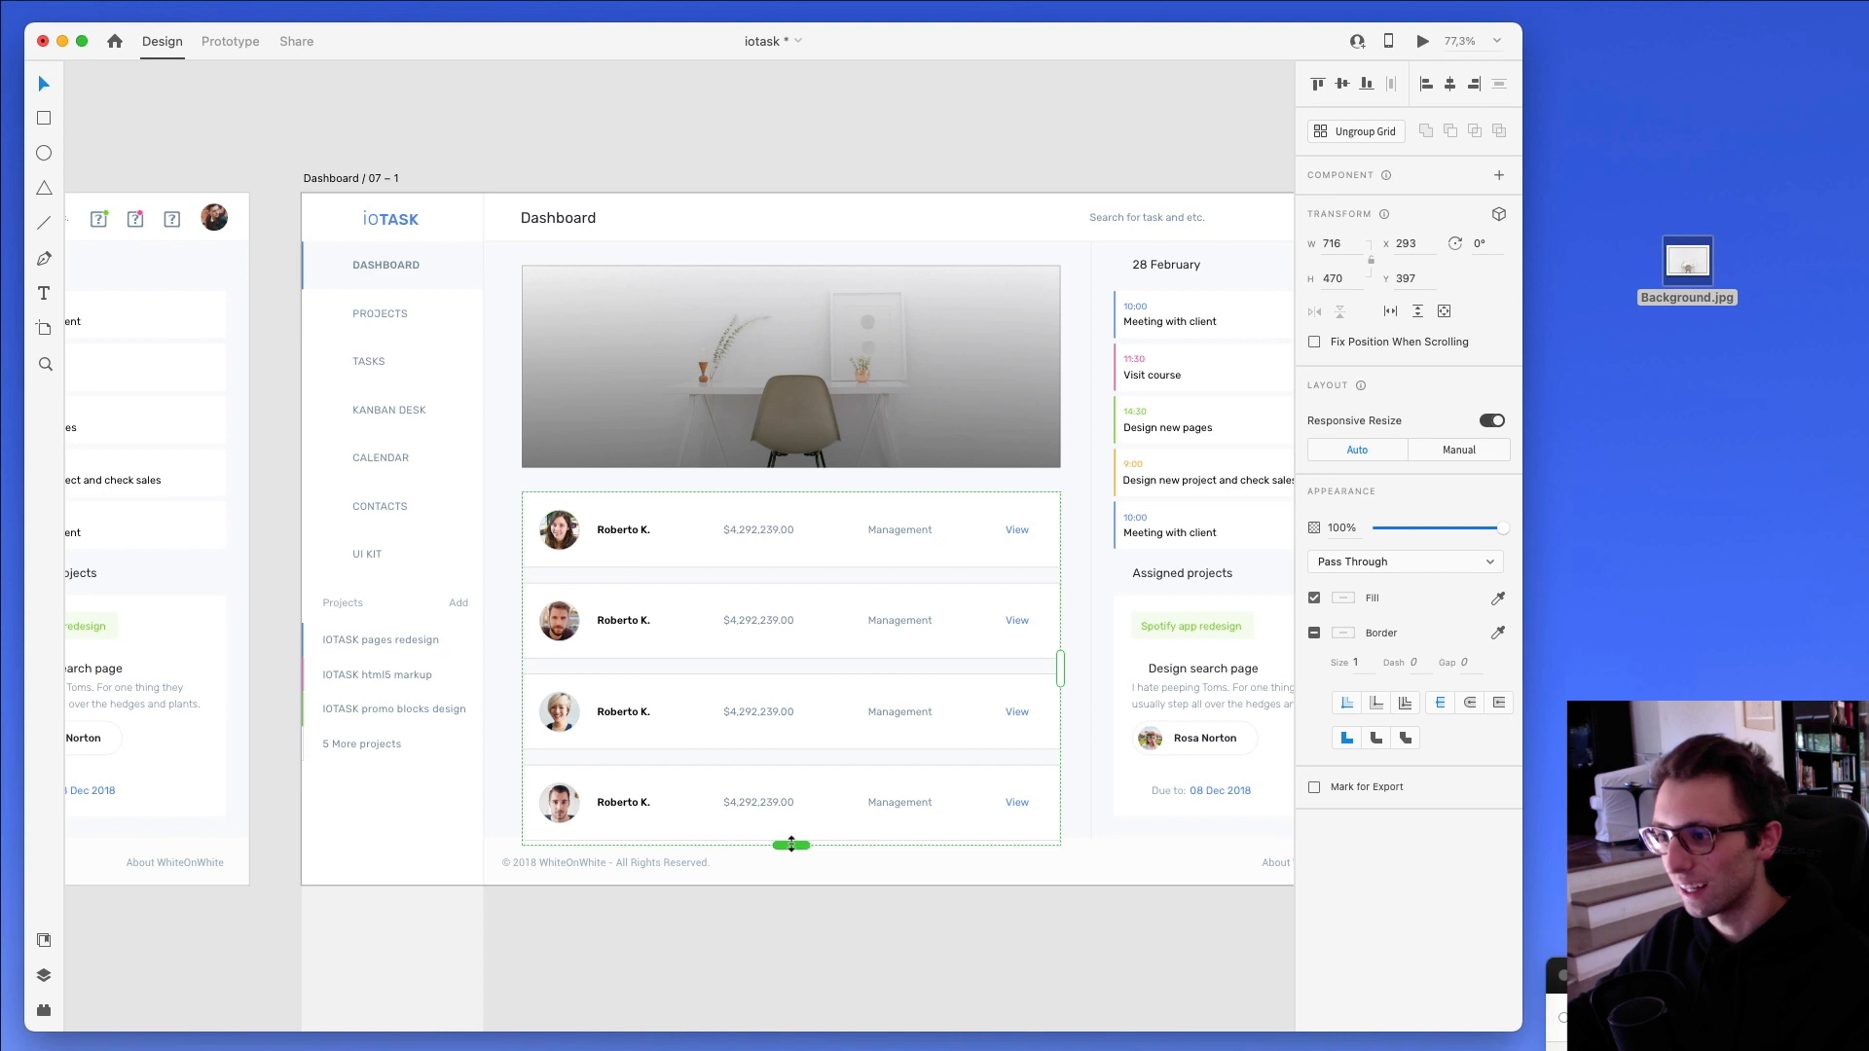
pyautogui.click(1359, 131)
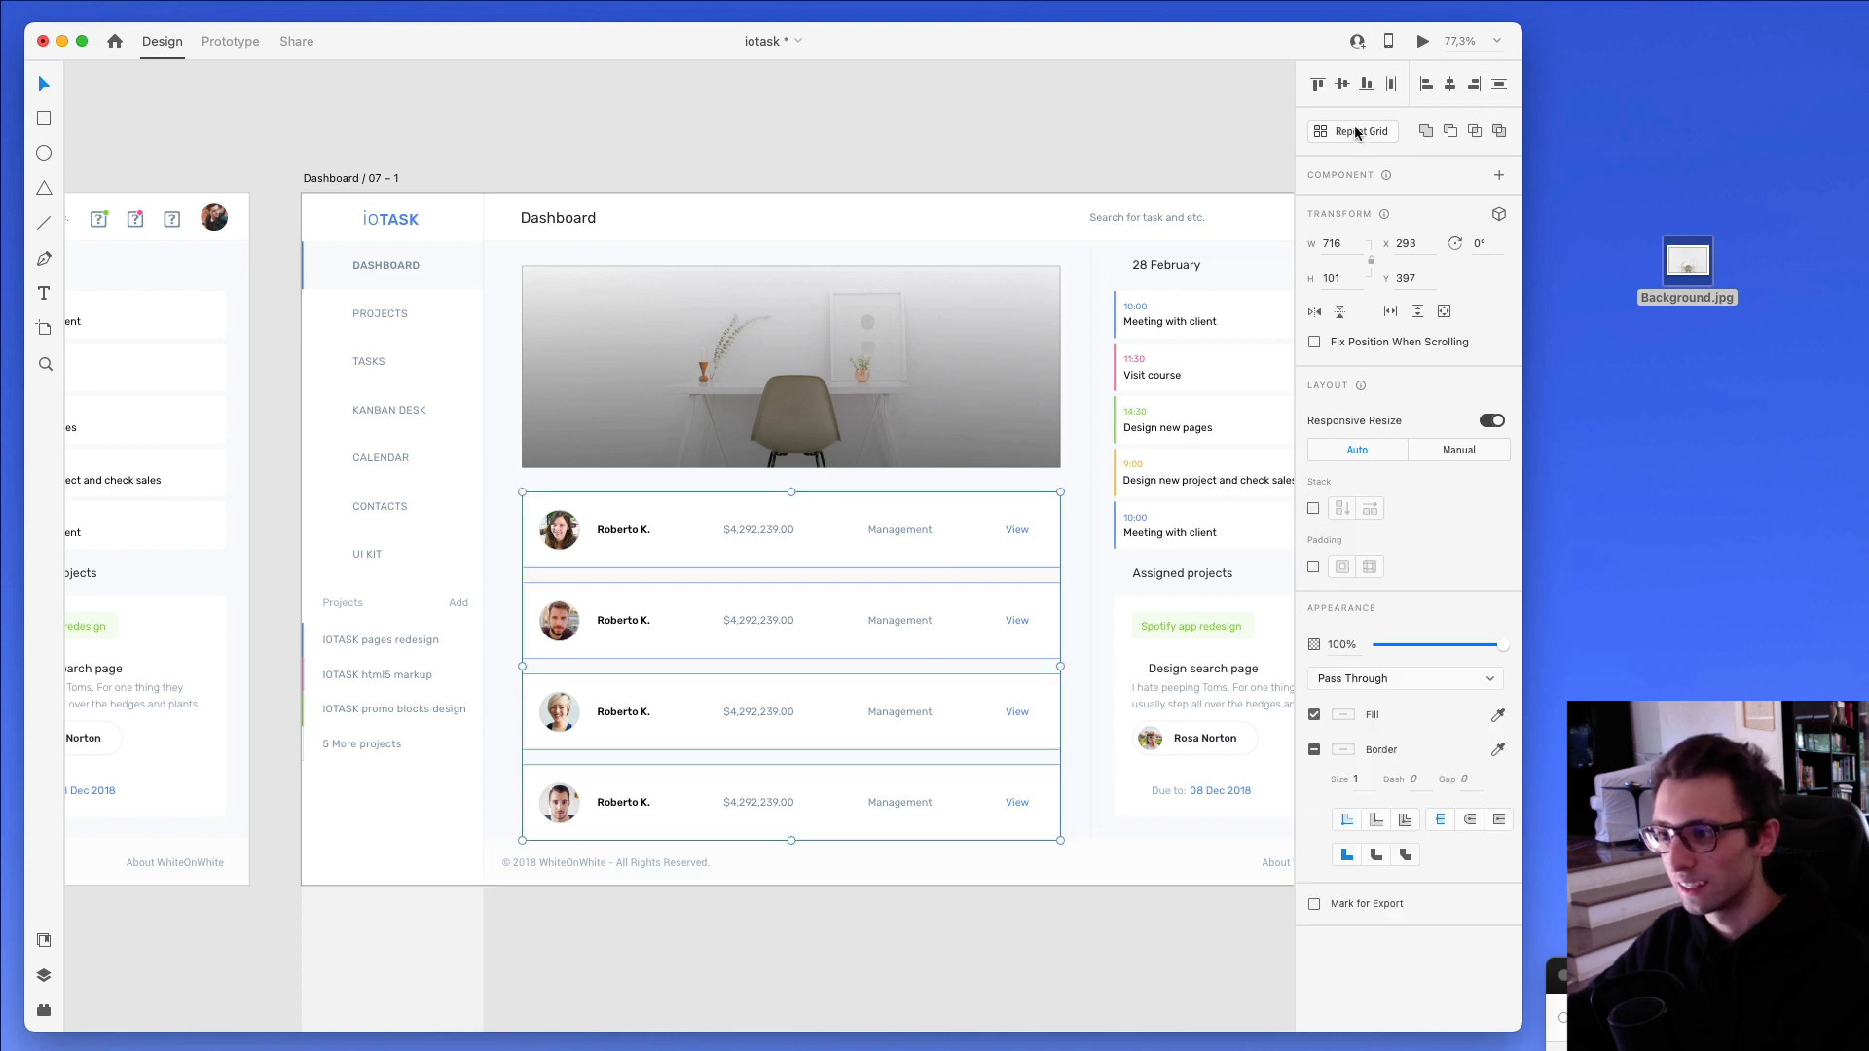
pyautogui.moveTo(1073, 584); pyautogui.dragTo(535, 827)
pyautogui.press('Delete')
# - Replace the photo in the remaining contact row's avatar circle with a plain #FFFFFF fill
pyautogui.scroll(4, 853, 396)
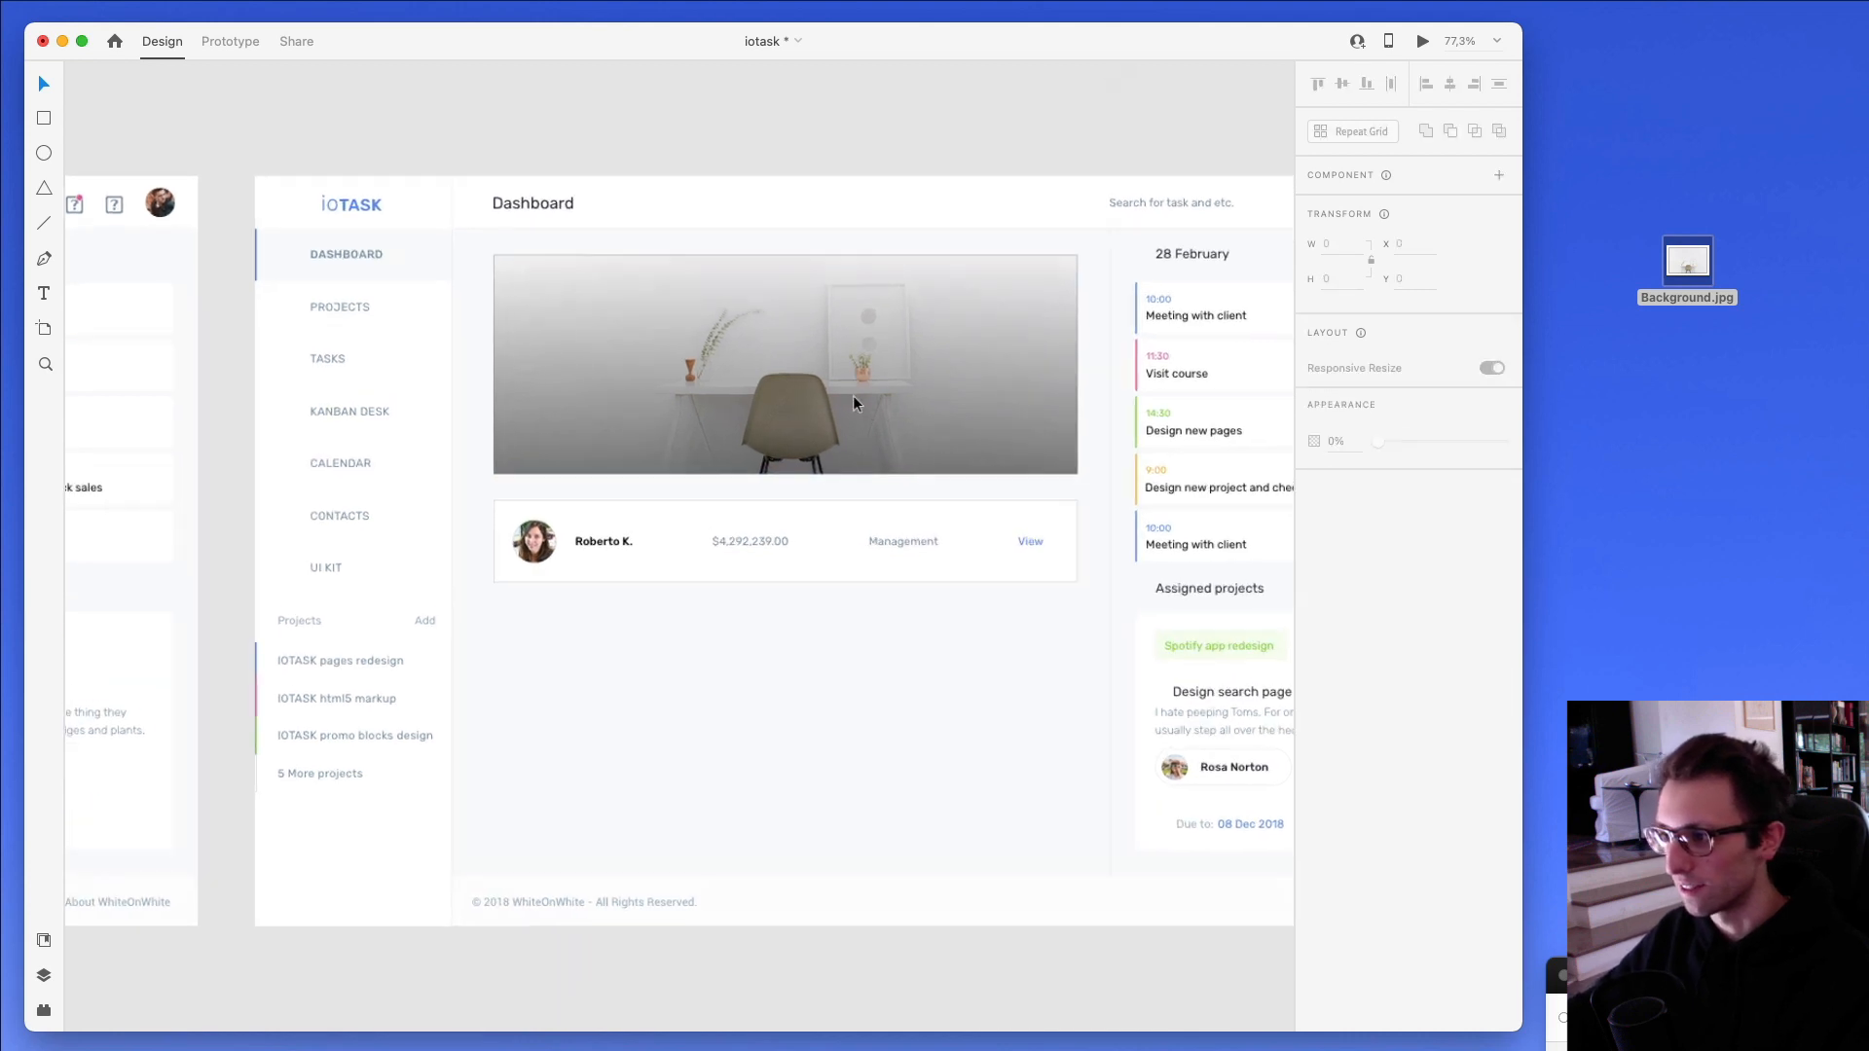
pyautogui.scroll(-2, 853, 395)
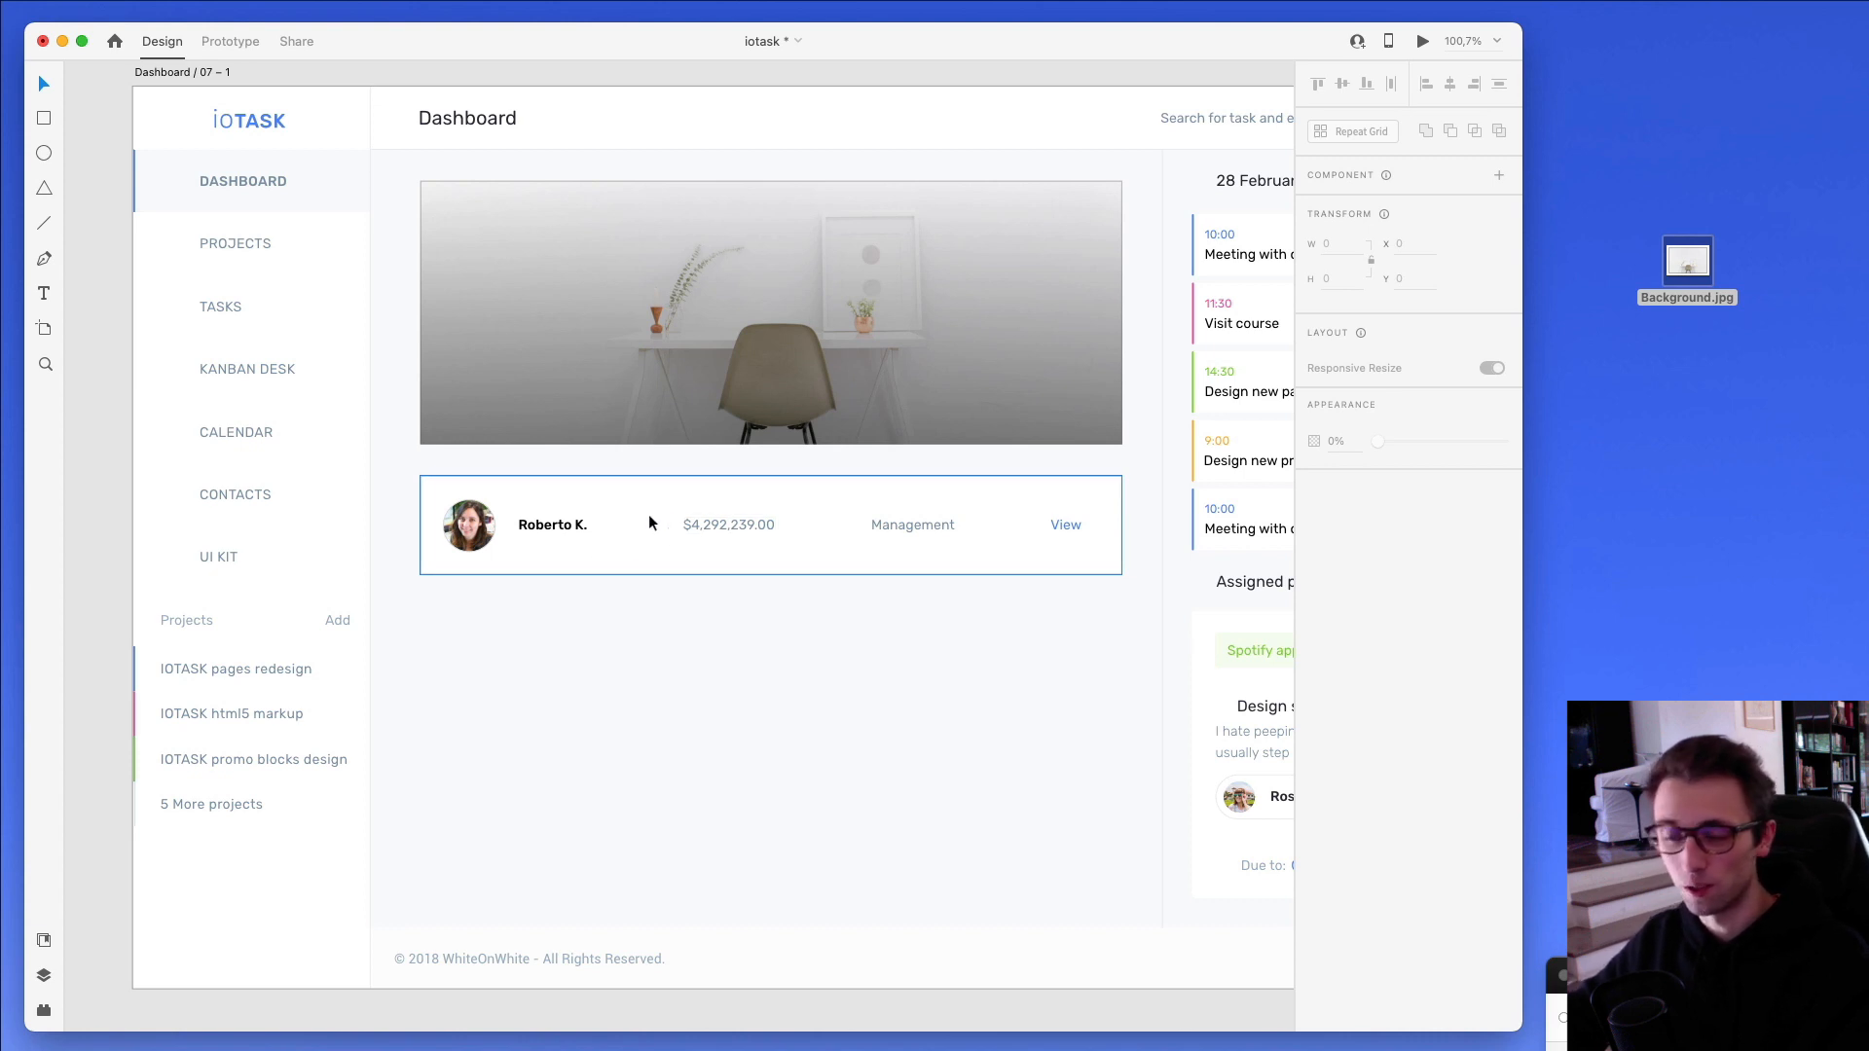
pyautogui.doubleClick(470, 525)
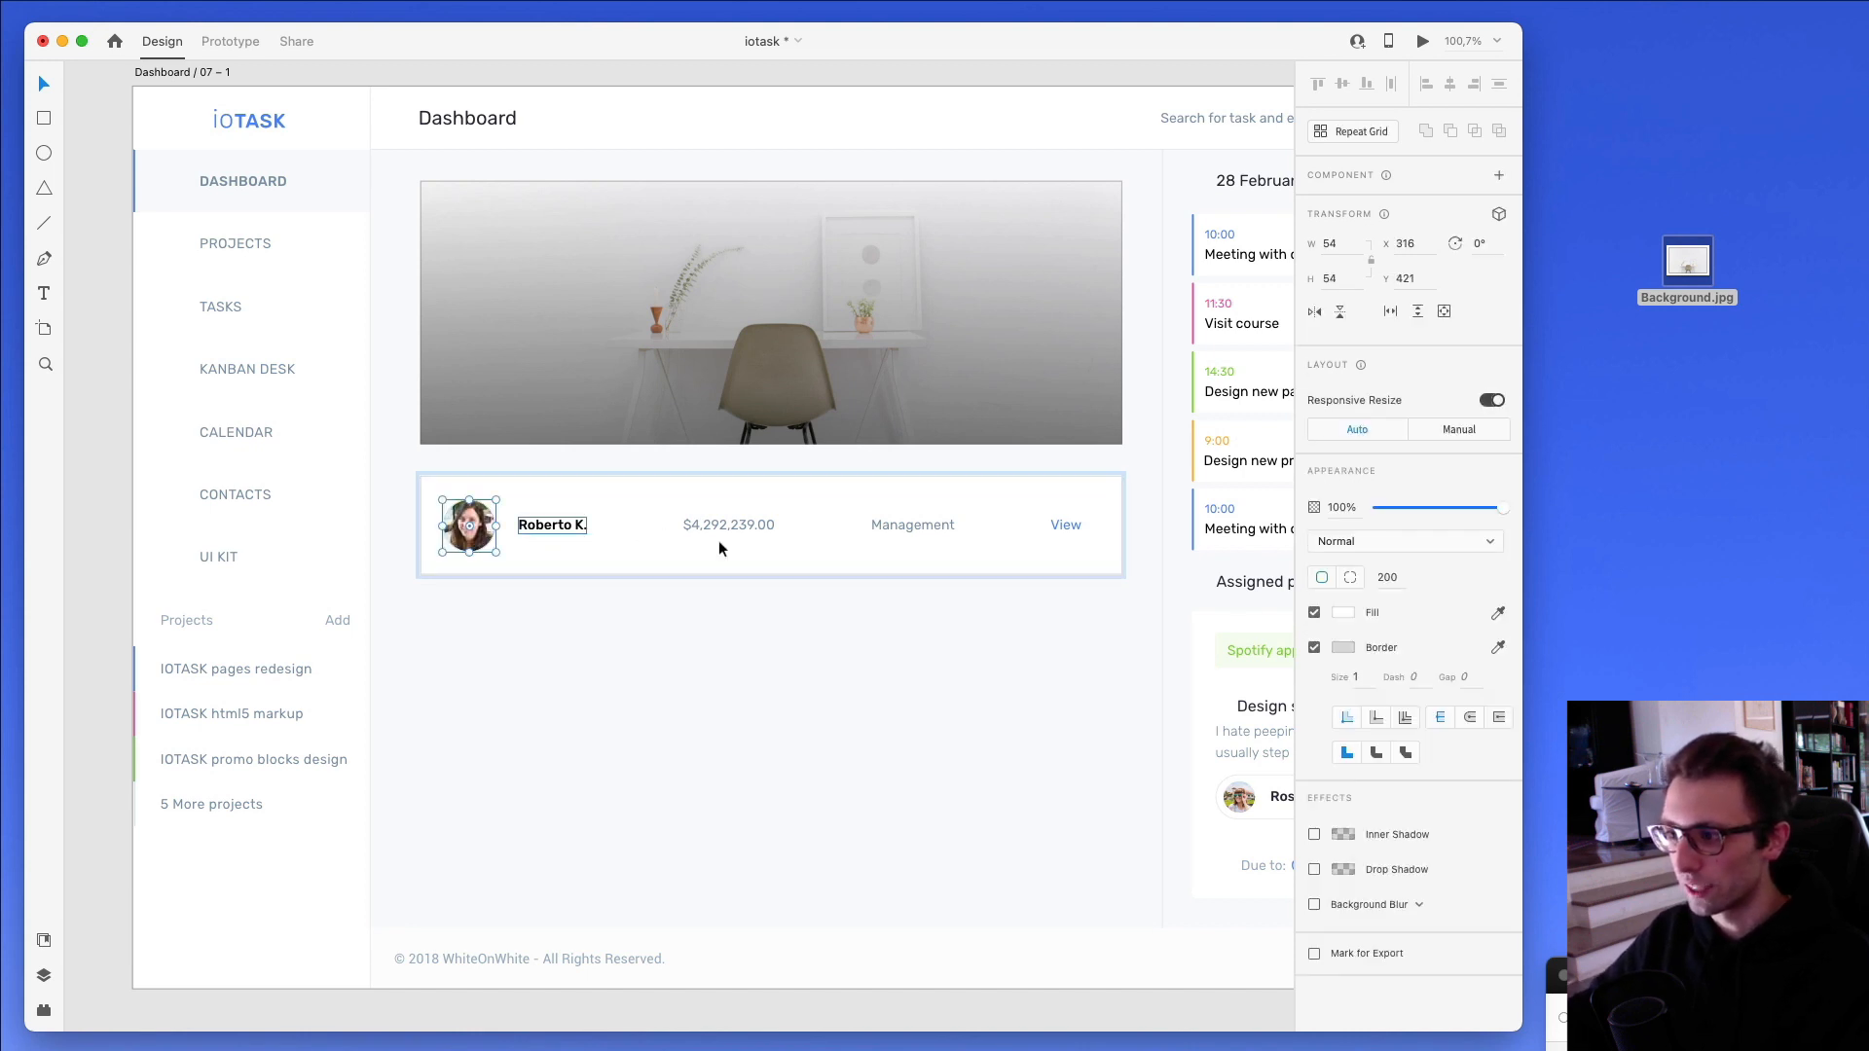
pyautogui.click(1344, 614)
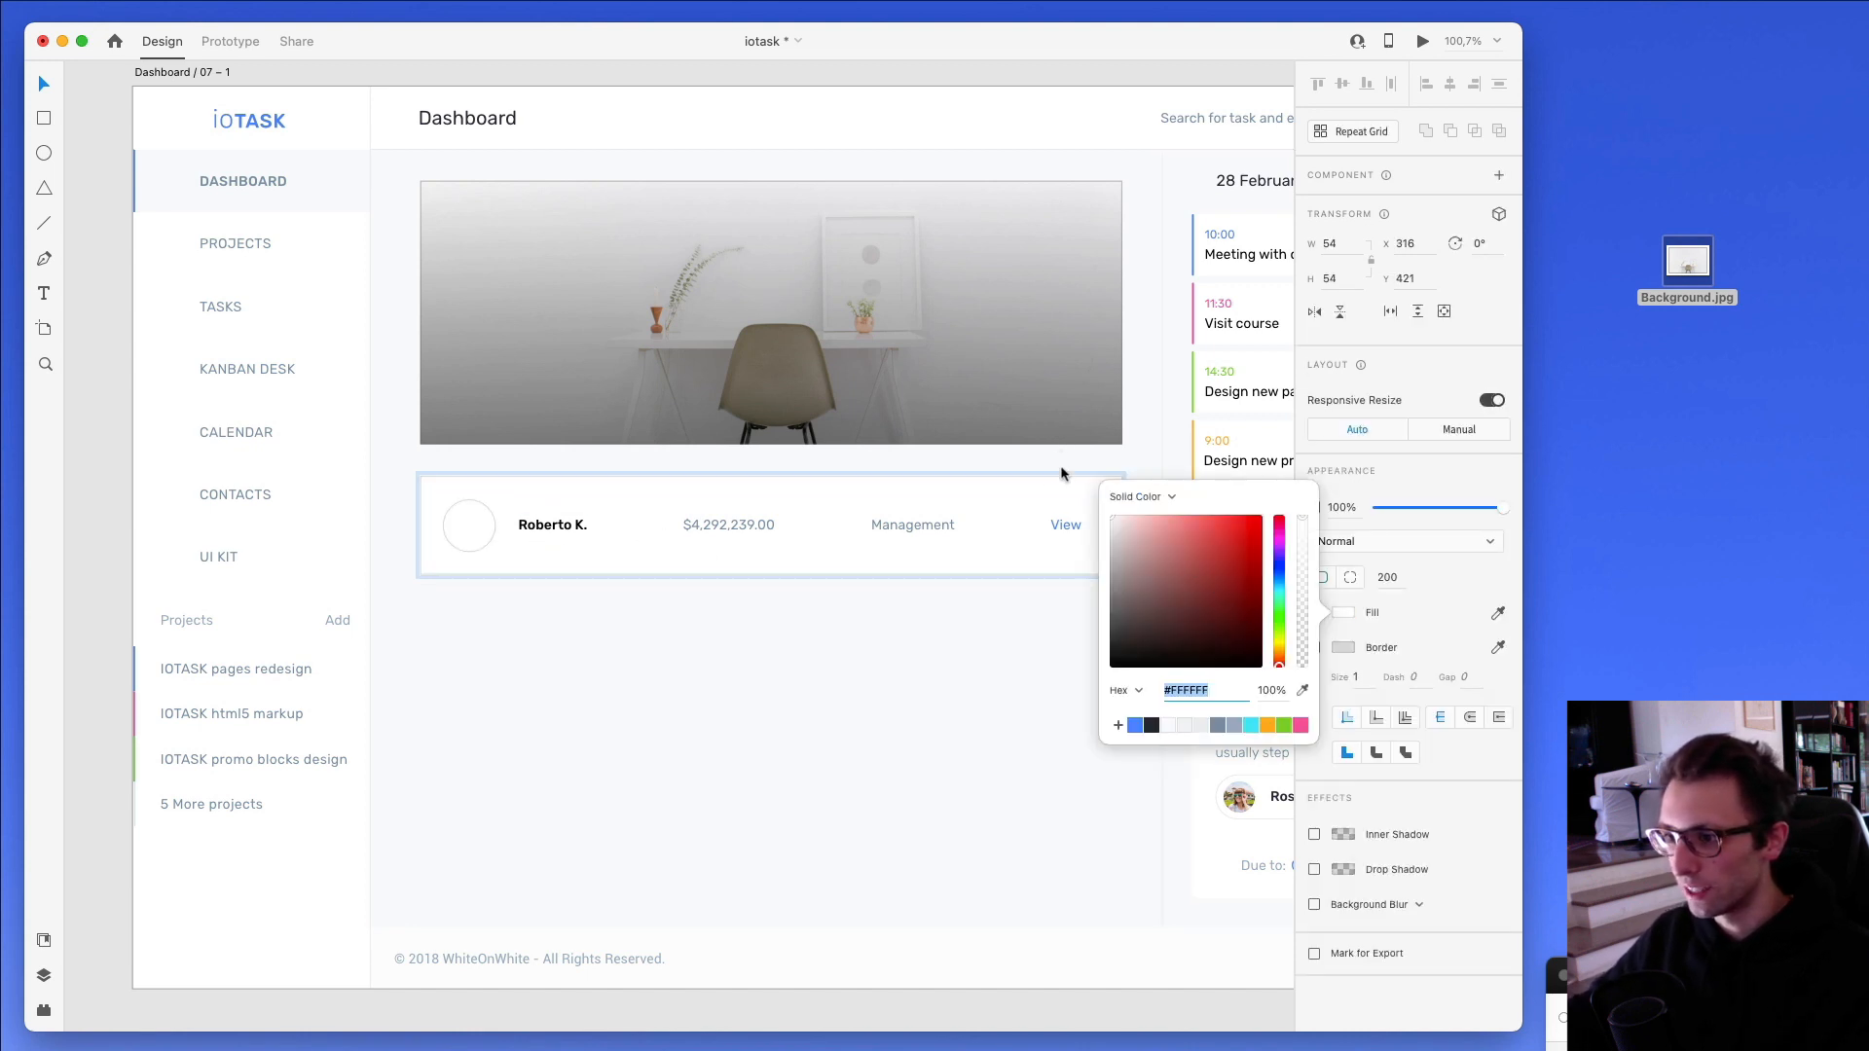
pyautogui.click(535, 745)
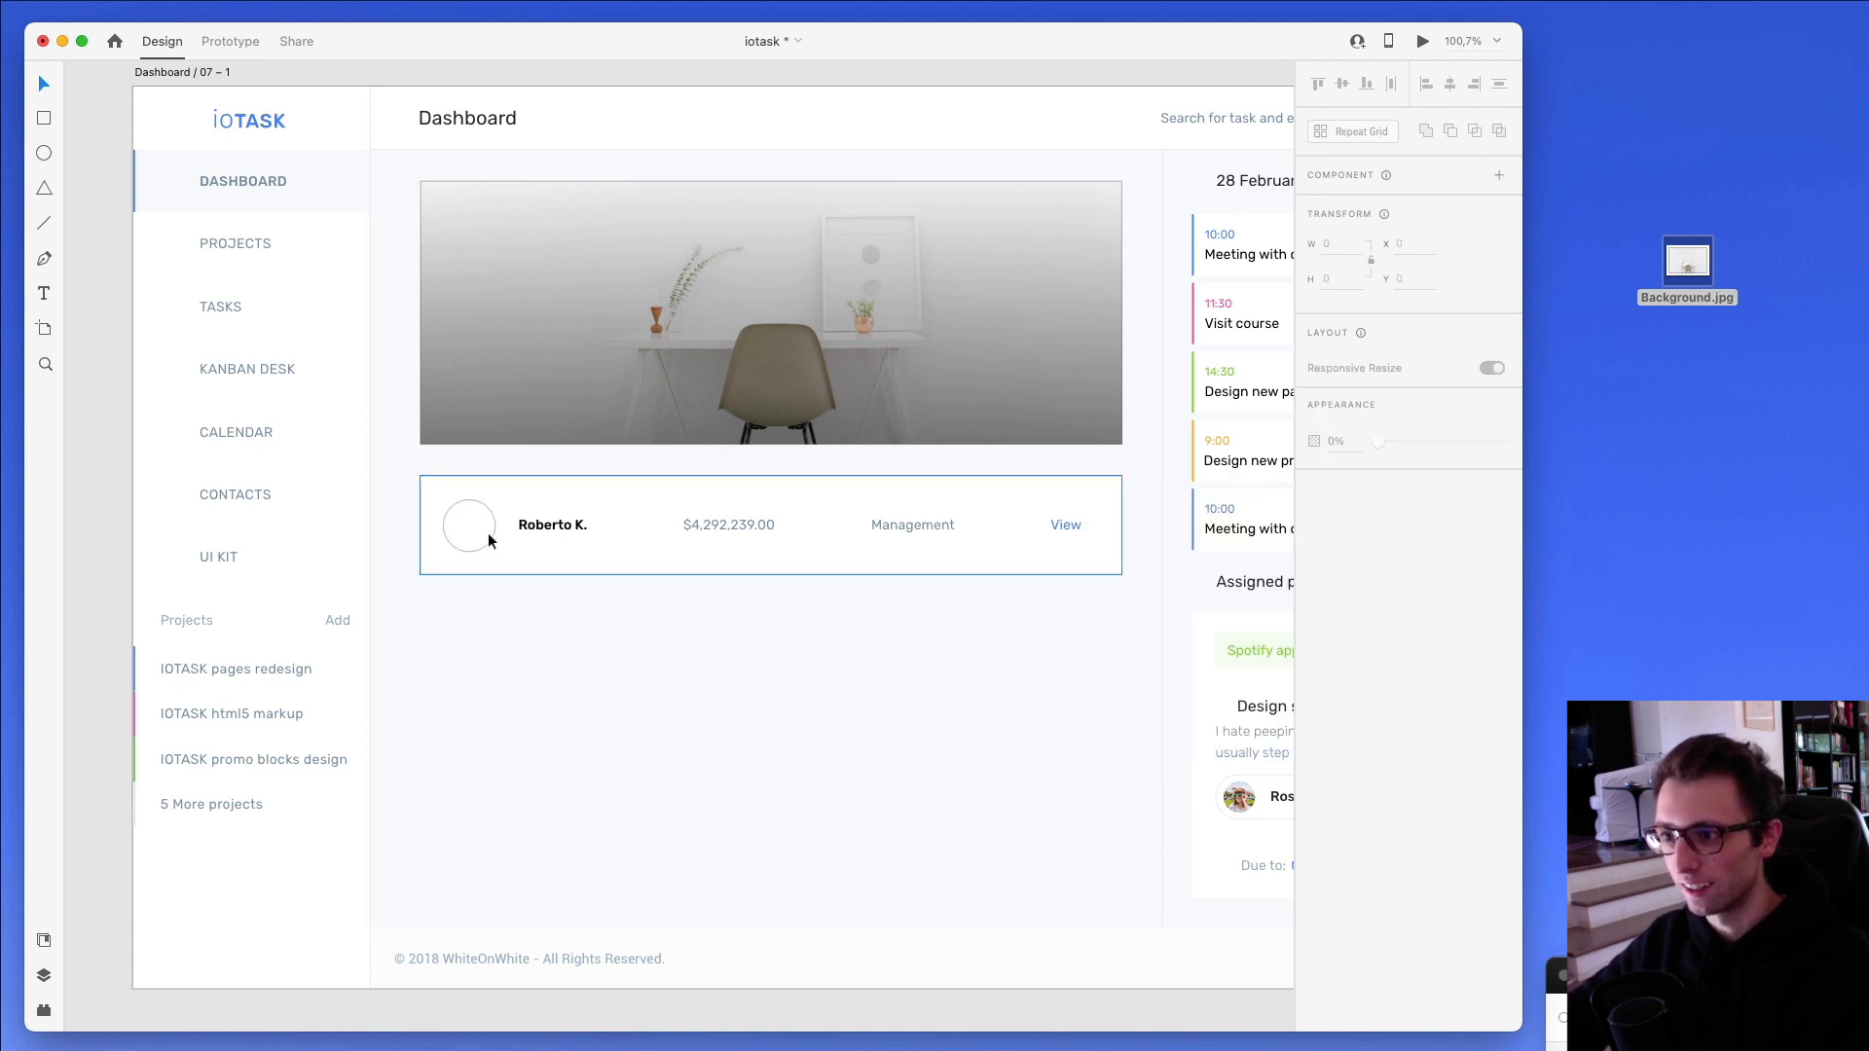
# - Turn the contact row into a repeat grid and extend it to four rows, making the grid 732 wide and 472 high
pyautogui.click(696, 540)
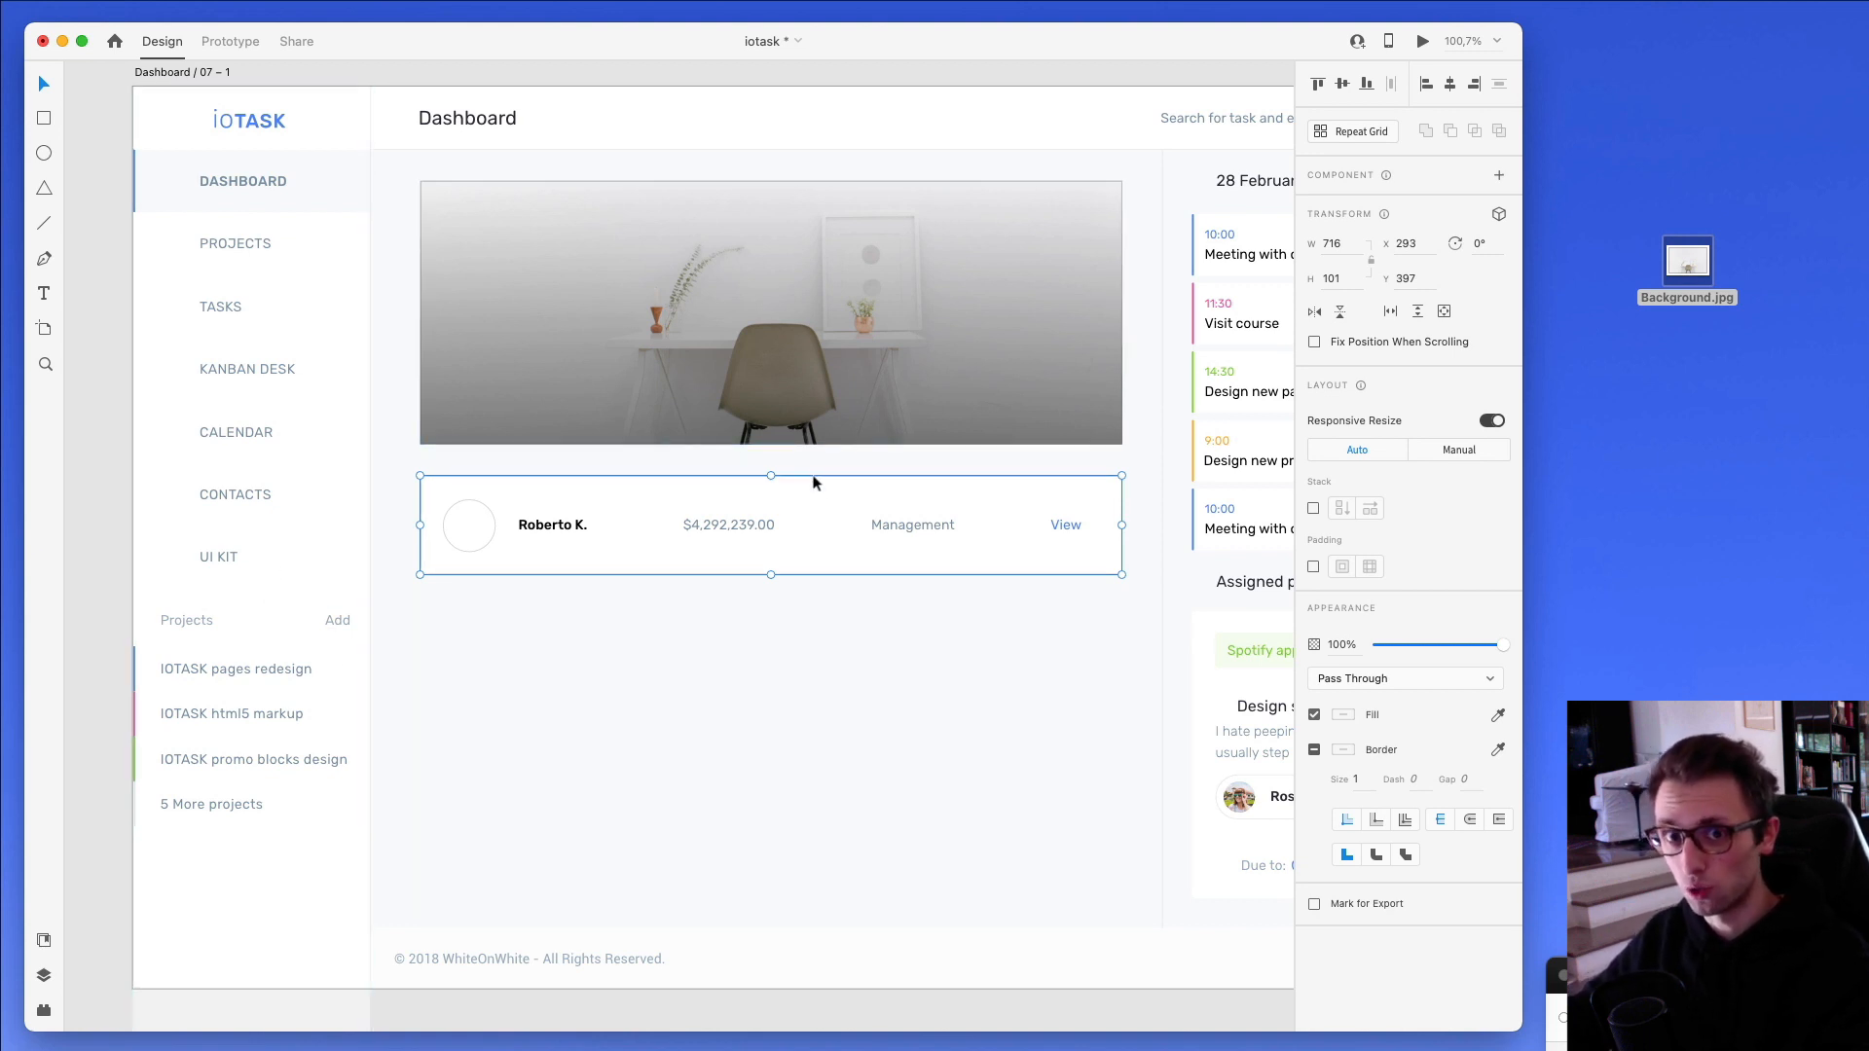
pyautogui.click(1352, 136)
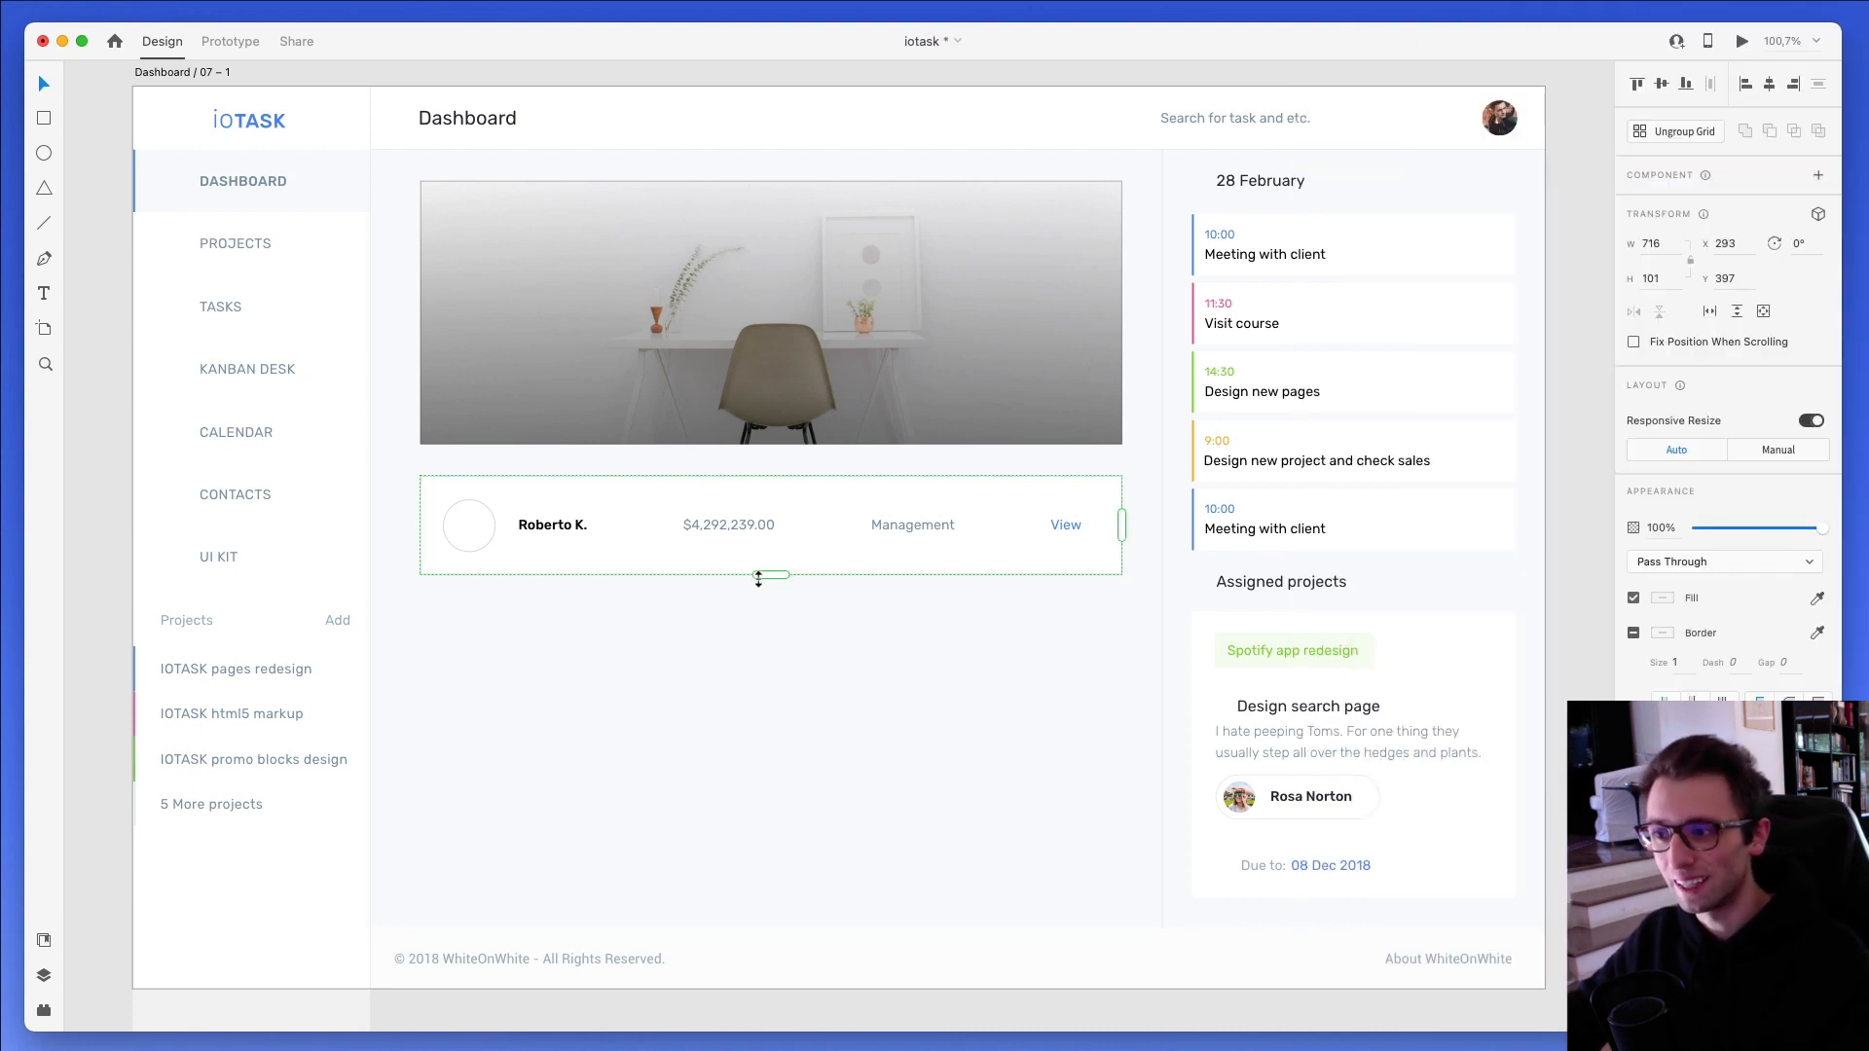
pyautogui.moveTo(759, 580); pyautogui.dragTo(773, 940)
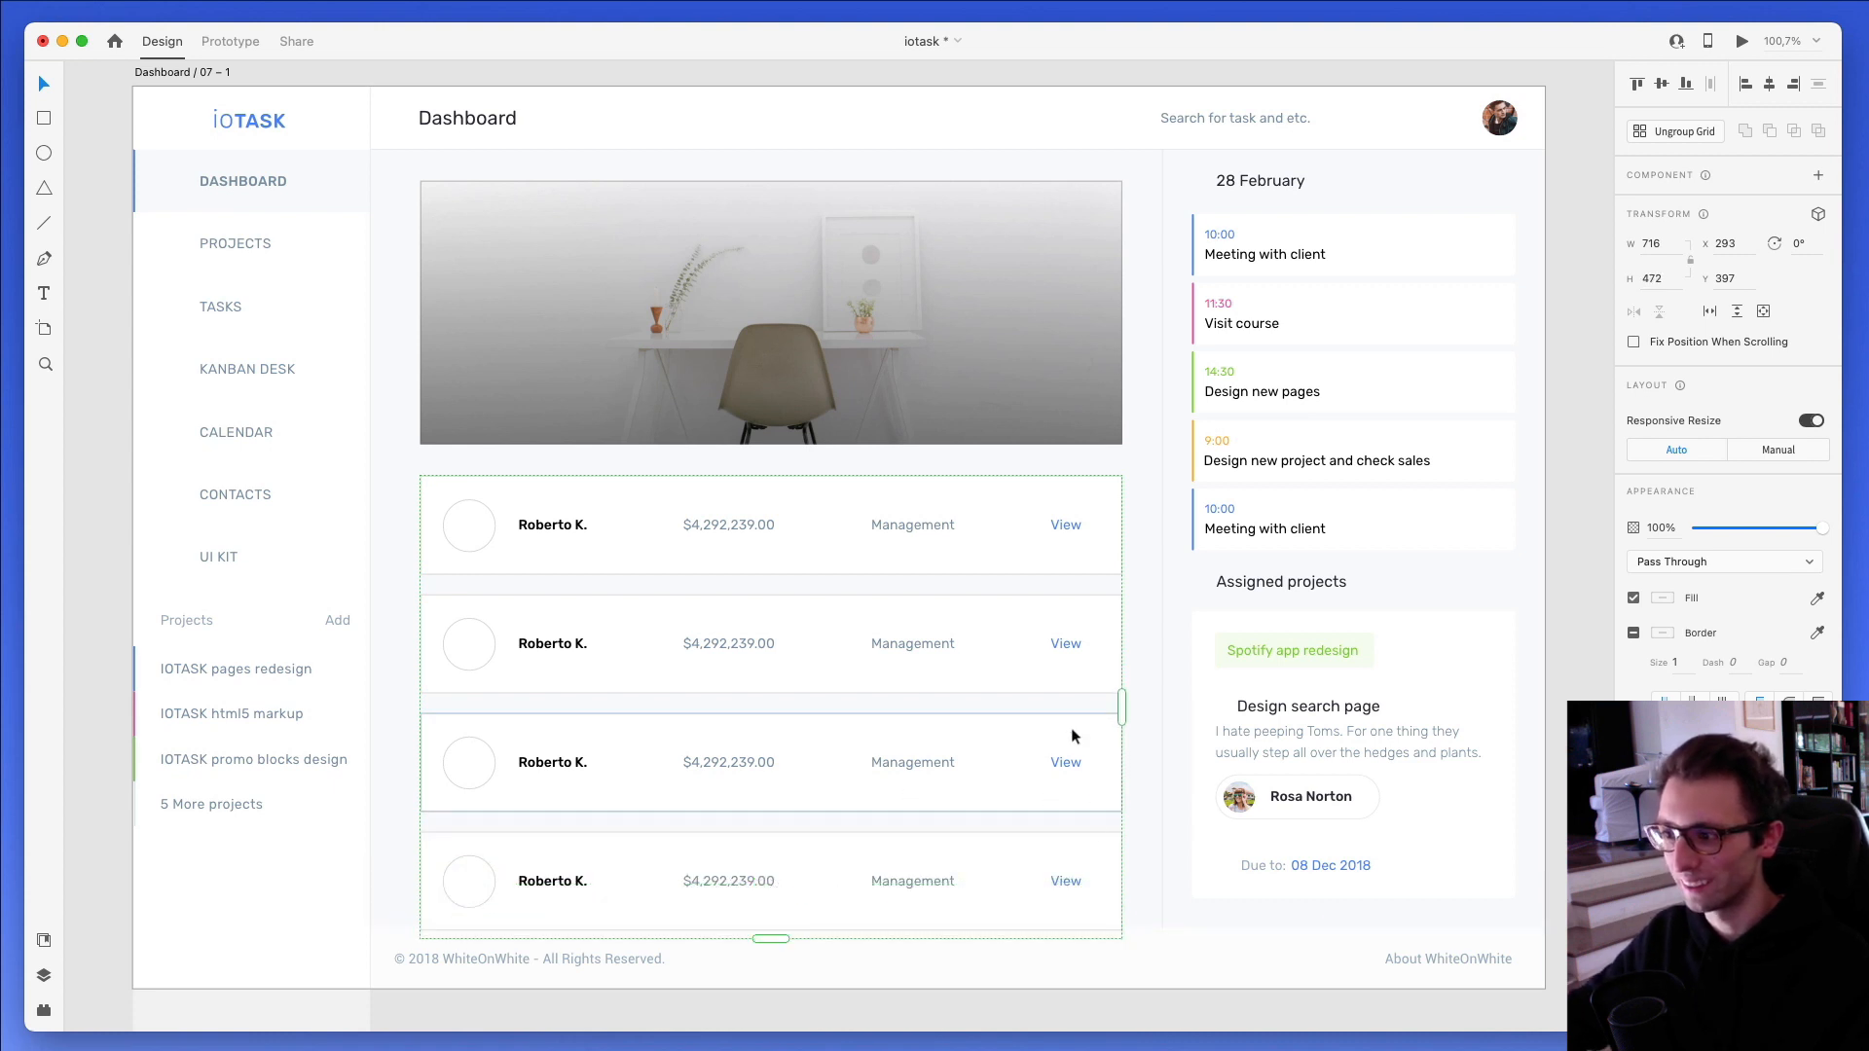
pyautogui.moveTo(1121, 702)
pyautogui.mouseDown()
pyautogui.moveTo(1552, 708)
pyautogui.moveTo(1137, 708)
pyautogui.mouseUp()
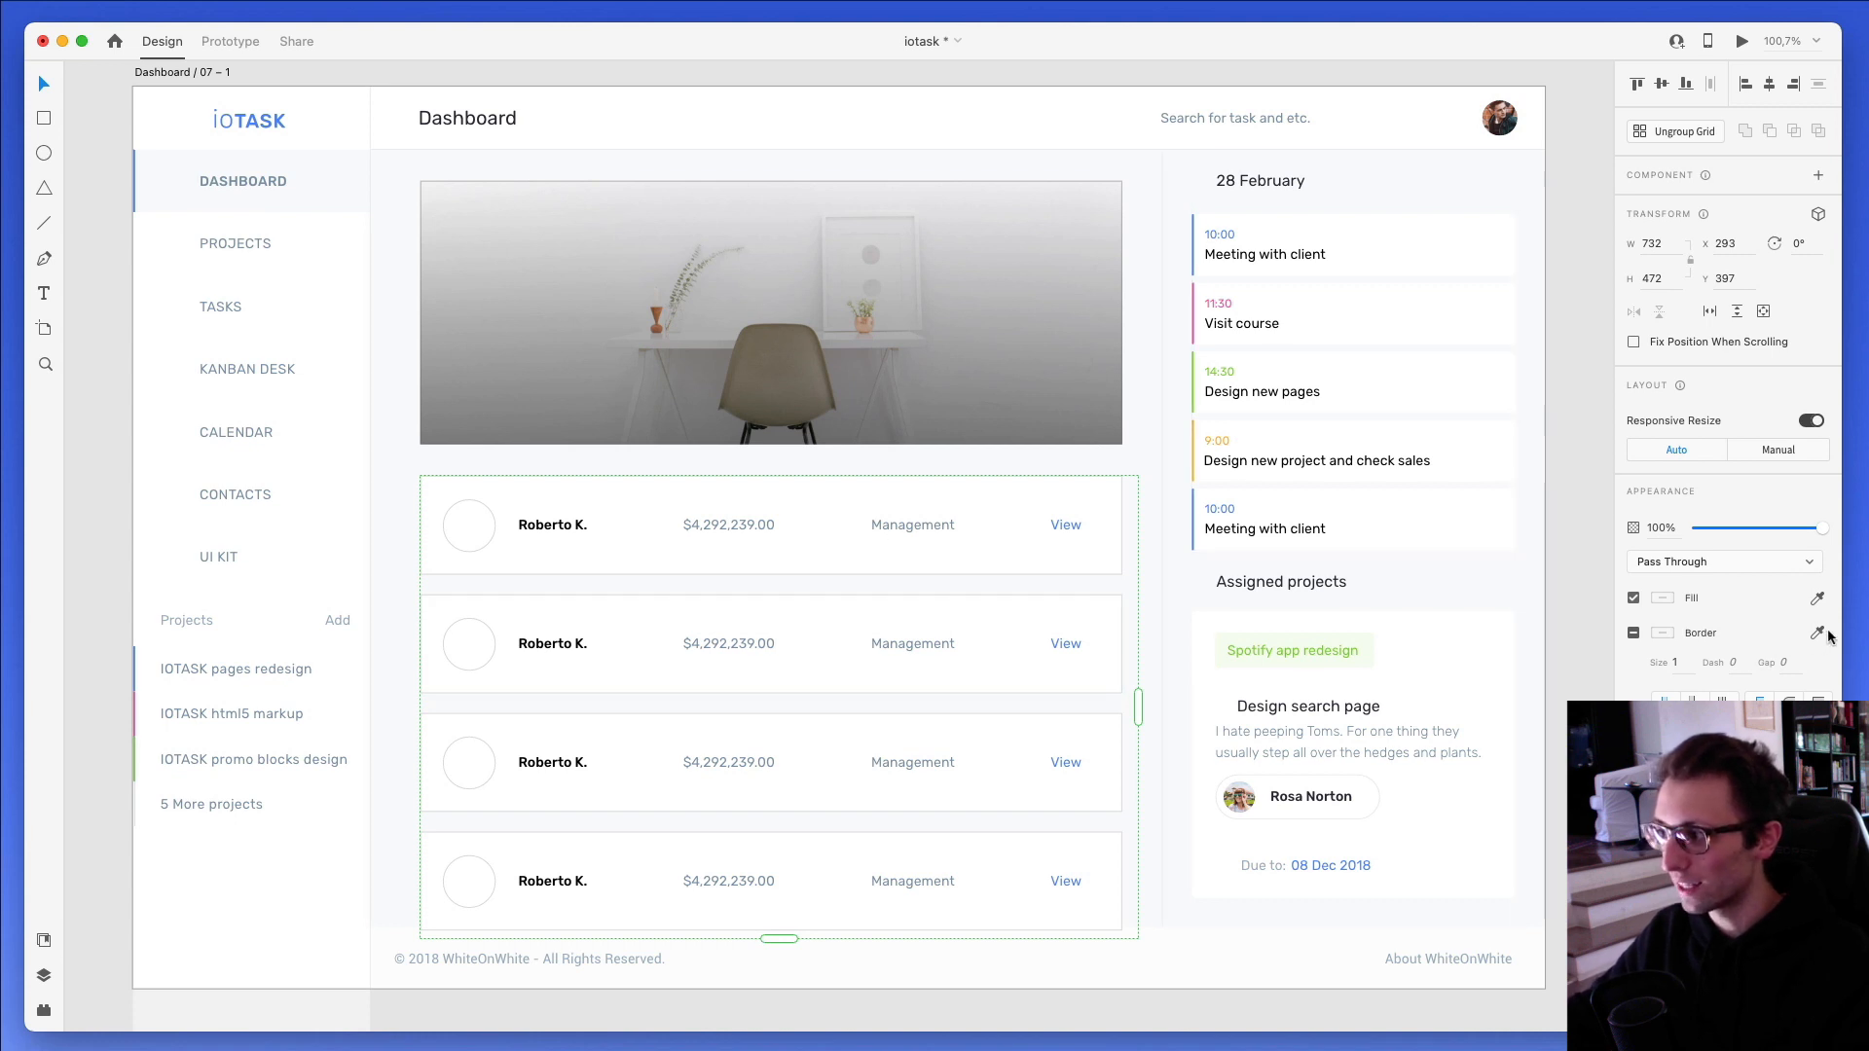
# - Narrow the design window and place the four portrait image files on the desktop beside it
pyautogui.moveTo(1834, 633); pyautogui.dragTo(1505, 633)
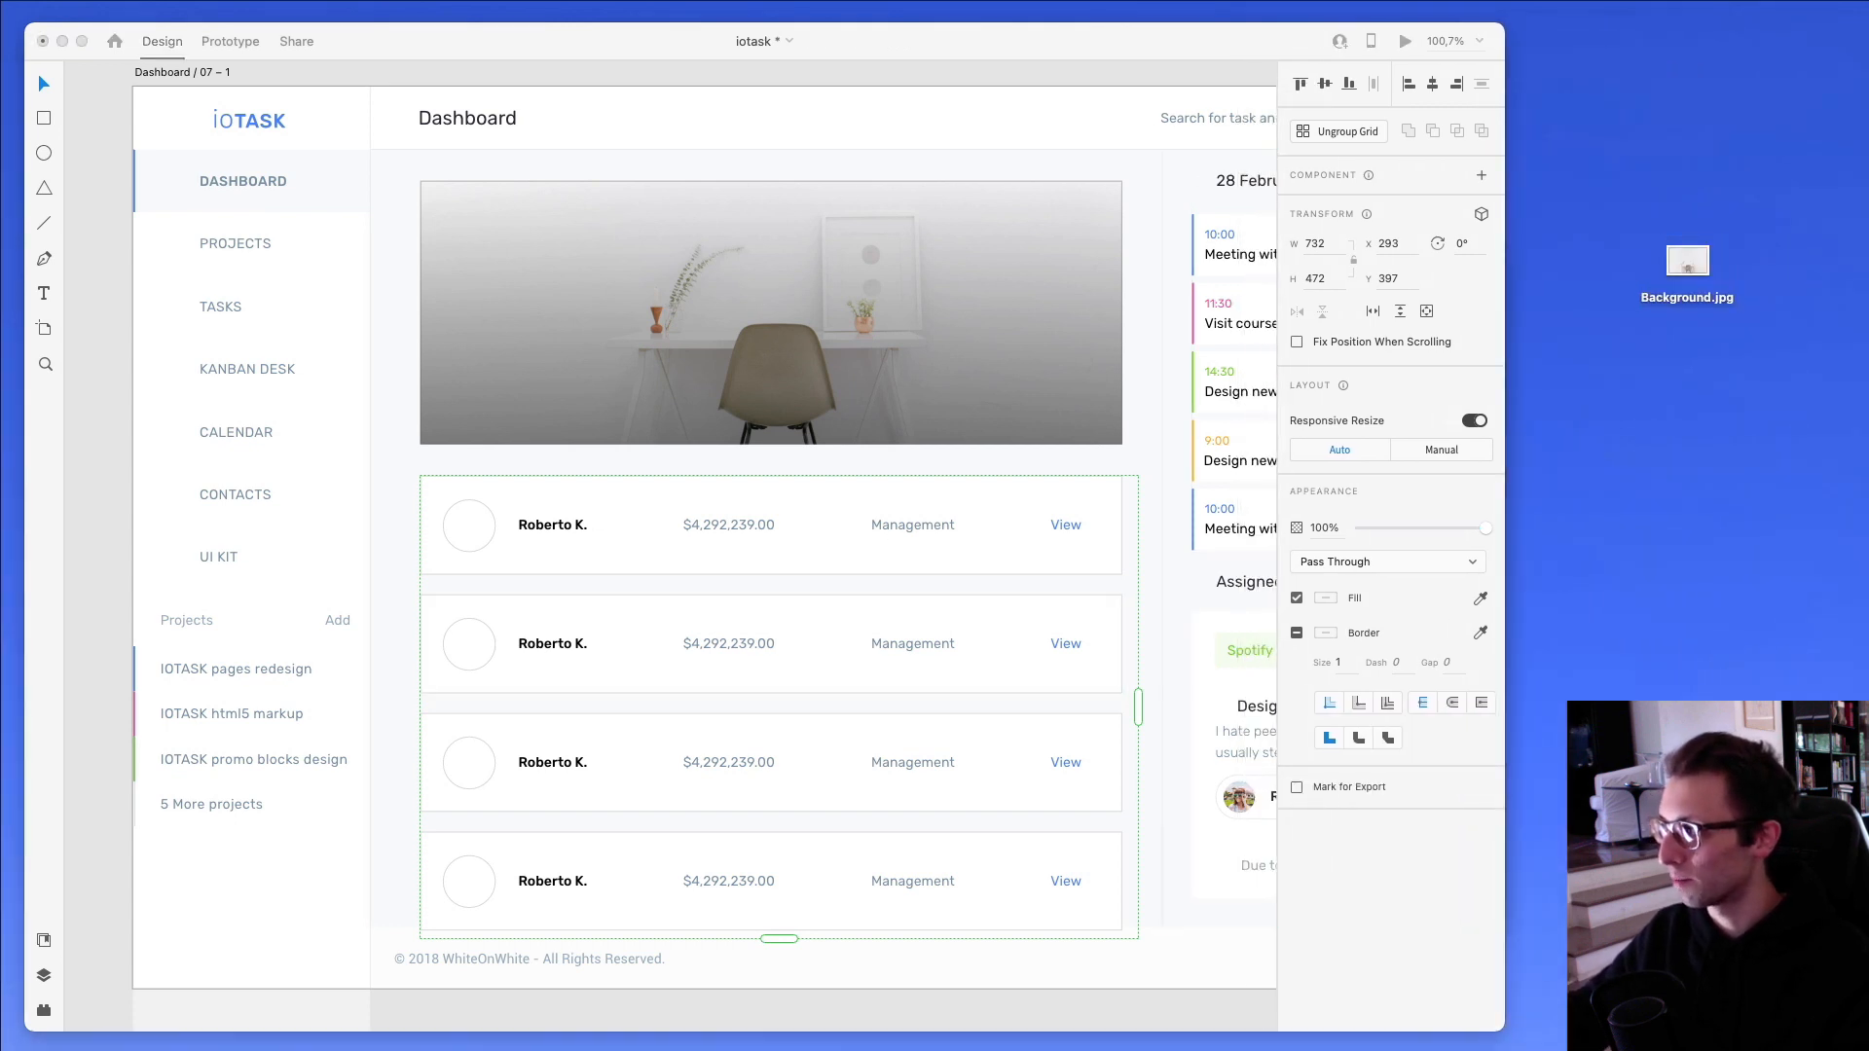
pyautogui.moveTo(1868, 526); pyautogui.dragTo(1611, 519)
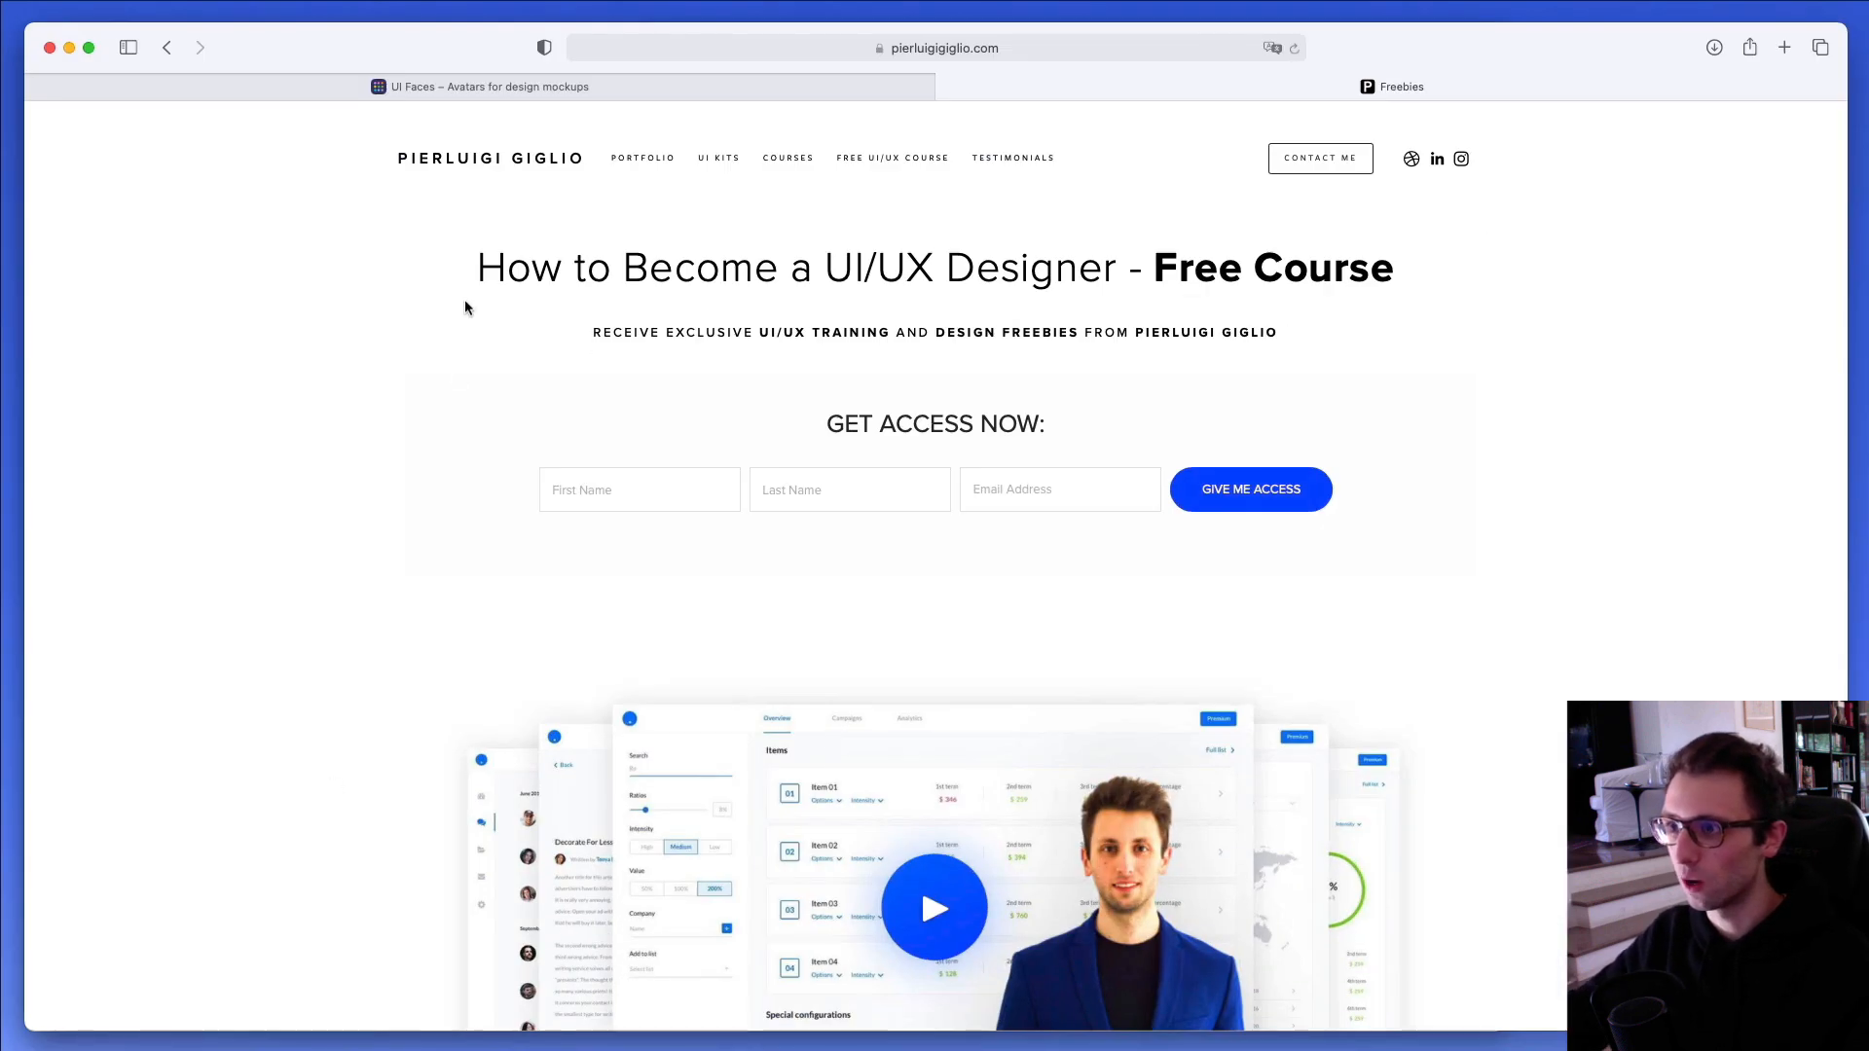
# - Switch to the browser and look through the avatar photos on uifaces.co
pyautogui.click(477, 88)
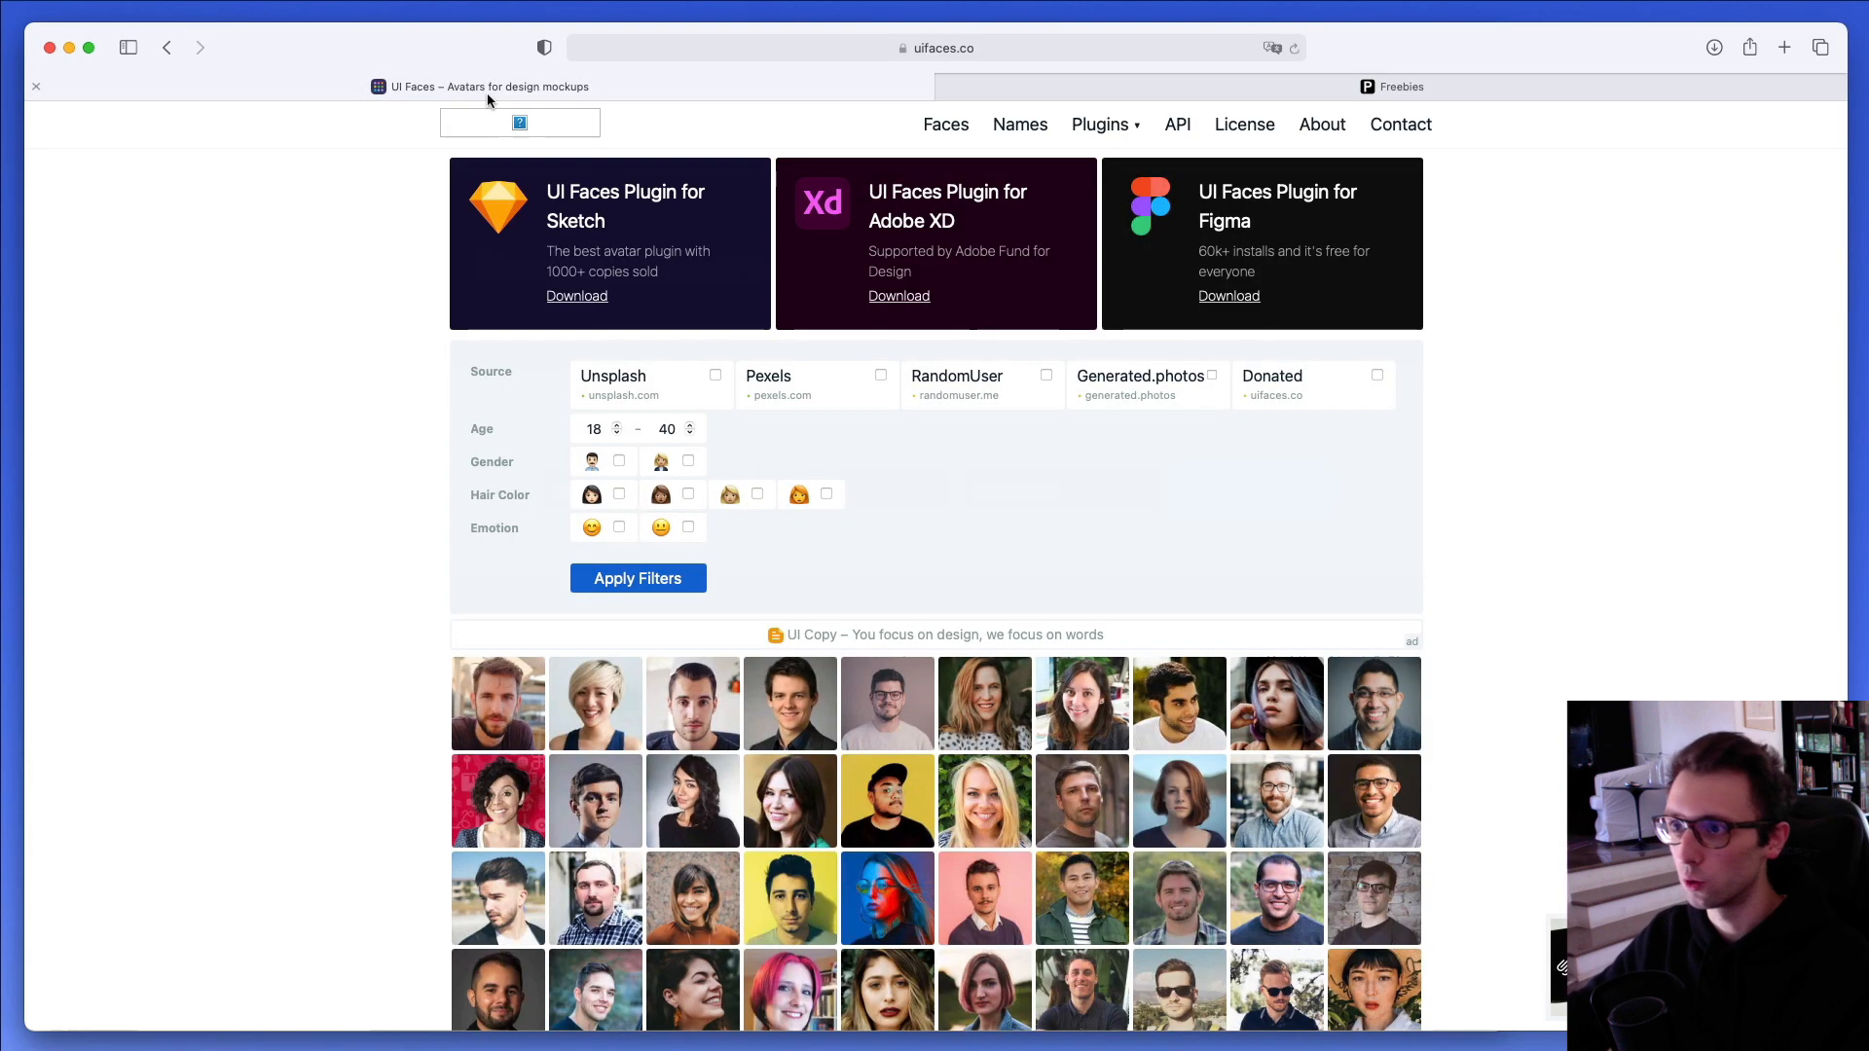
pyautogui.scroll(-4, 282, 452)
pyautogui.scroll(3, 292, 399)
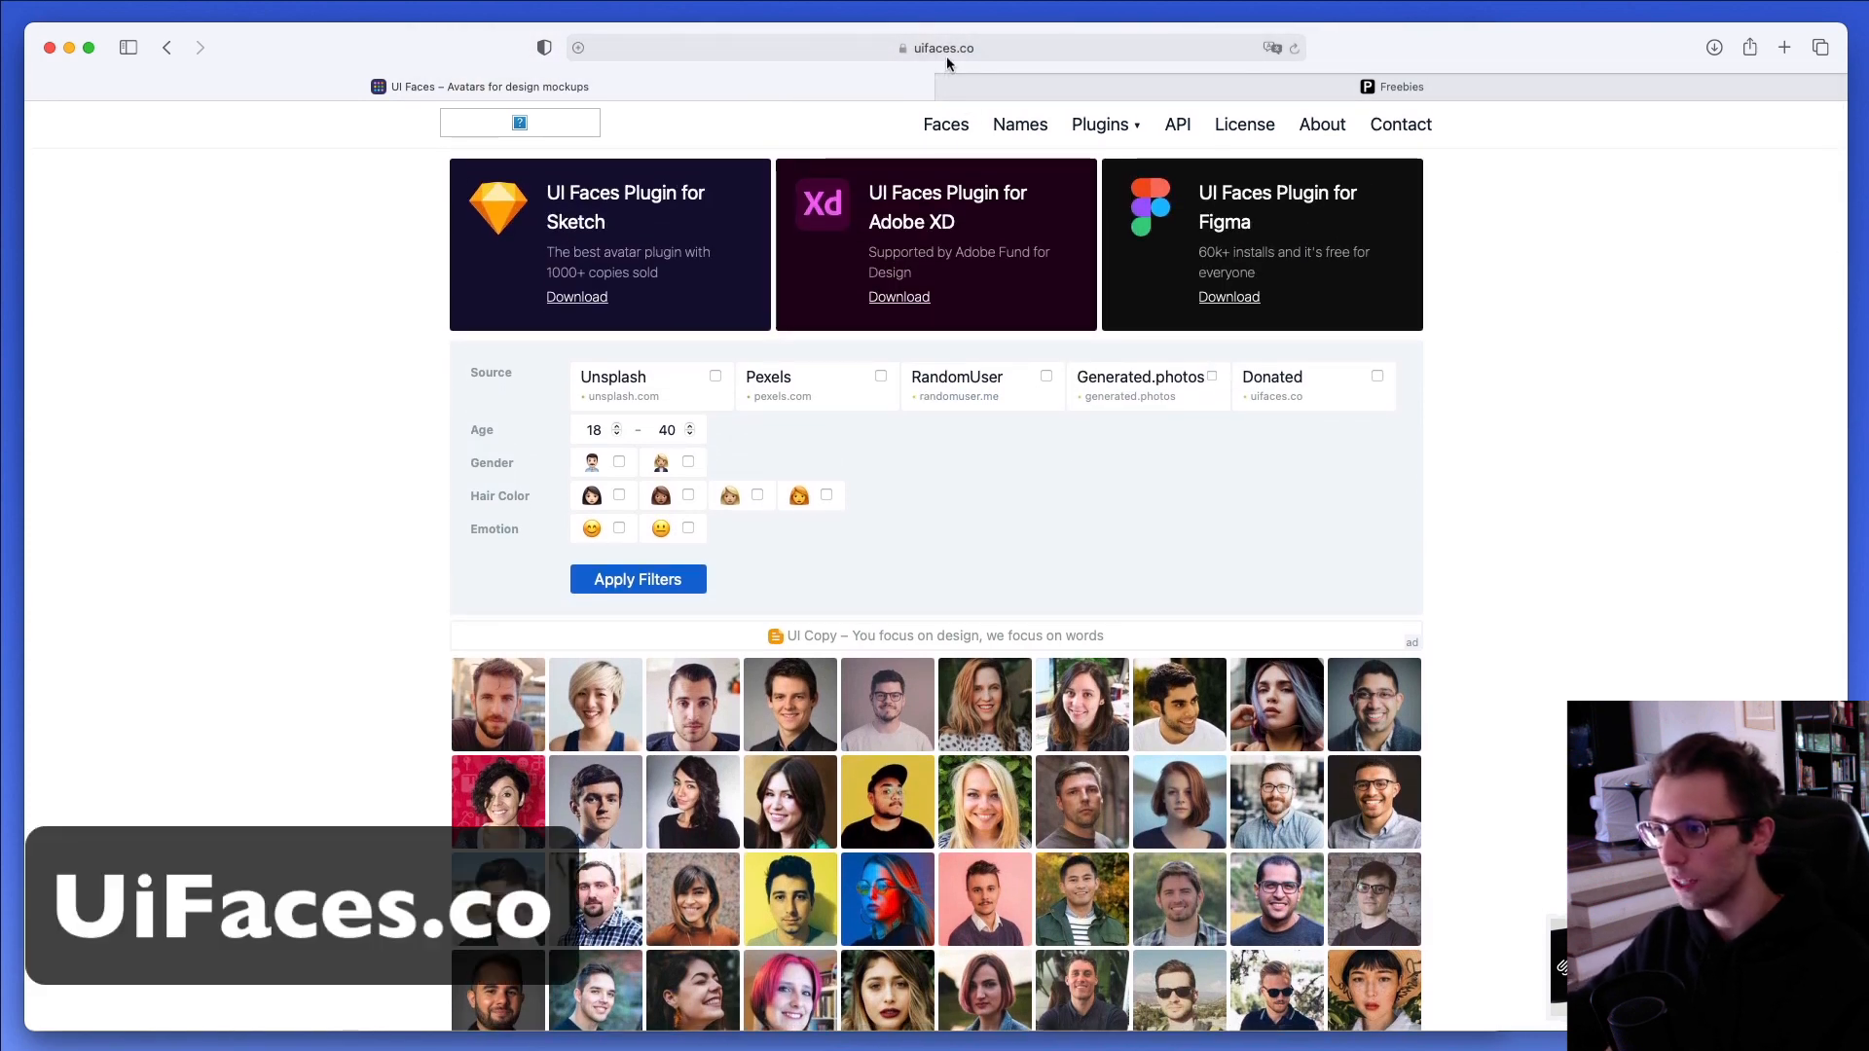
pyautogui.scroll(-1, 1103, 355)
pyautogui.scroll(-10, 1104, 355)
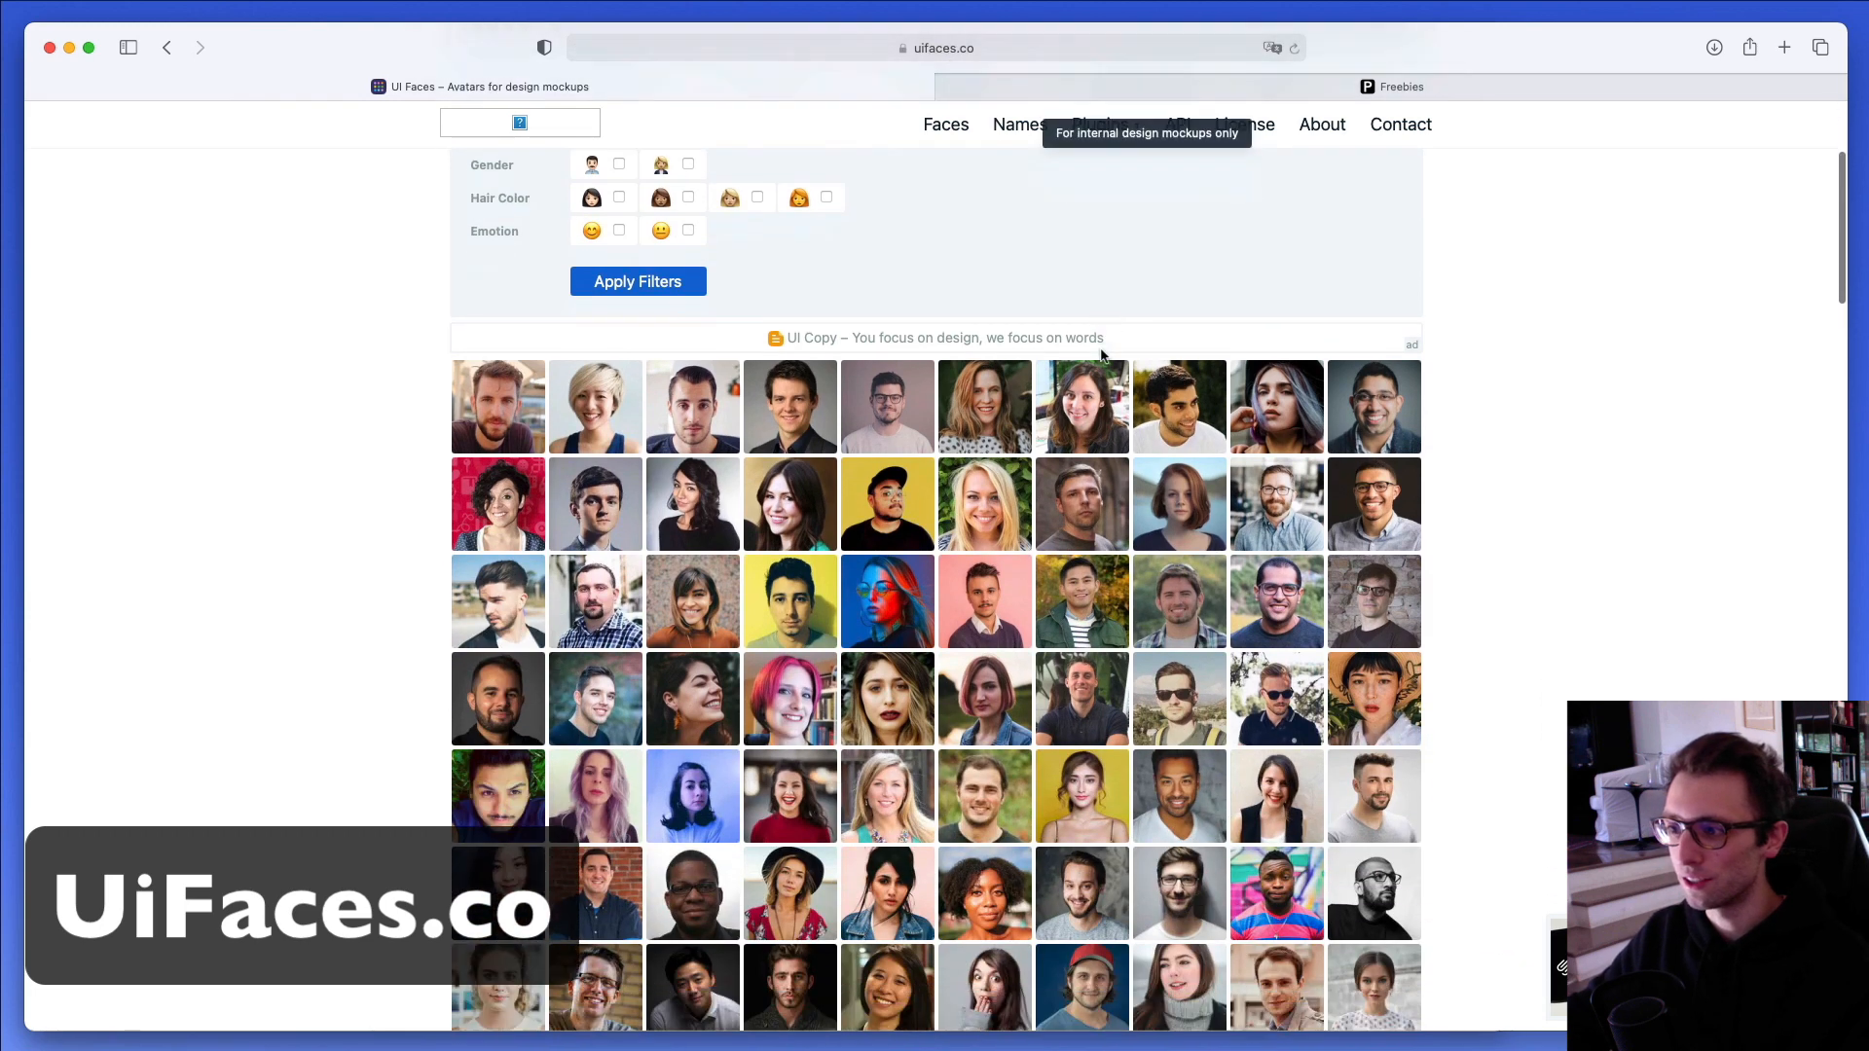
pyautogui.scroll(-1, 1106, 344)
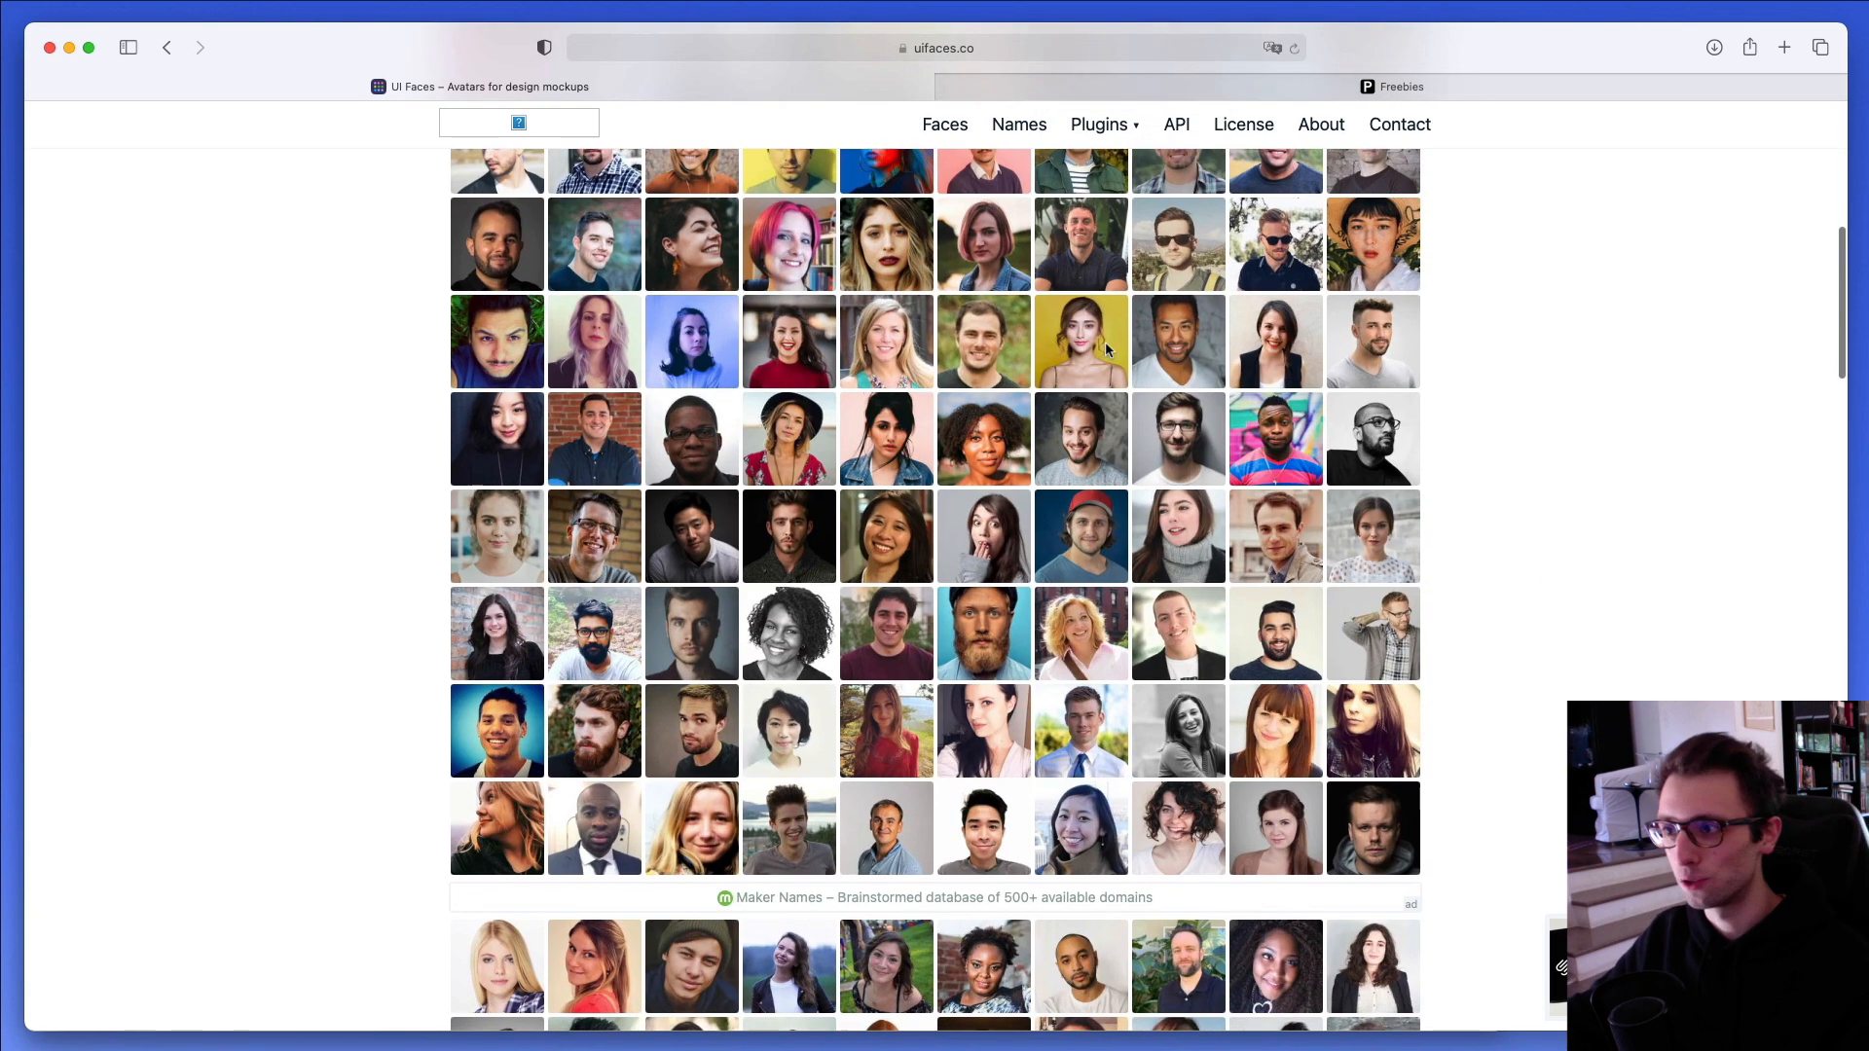
pyautogui.scroll(2, 1046, 390)
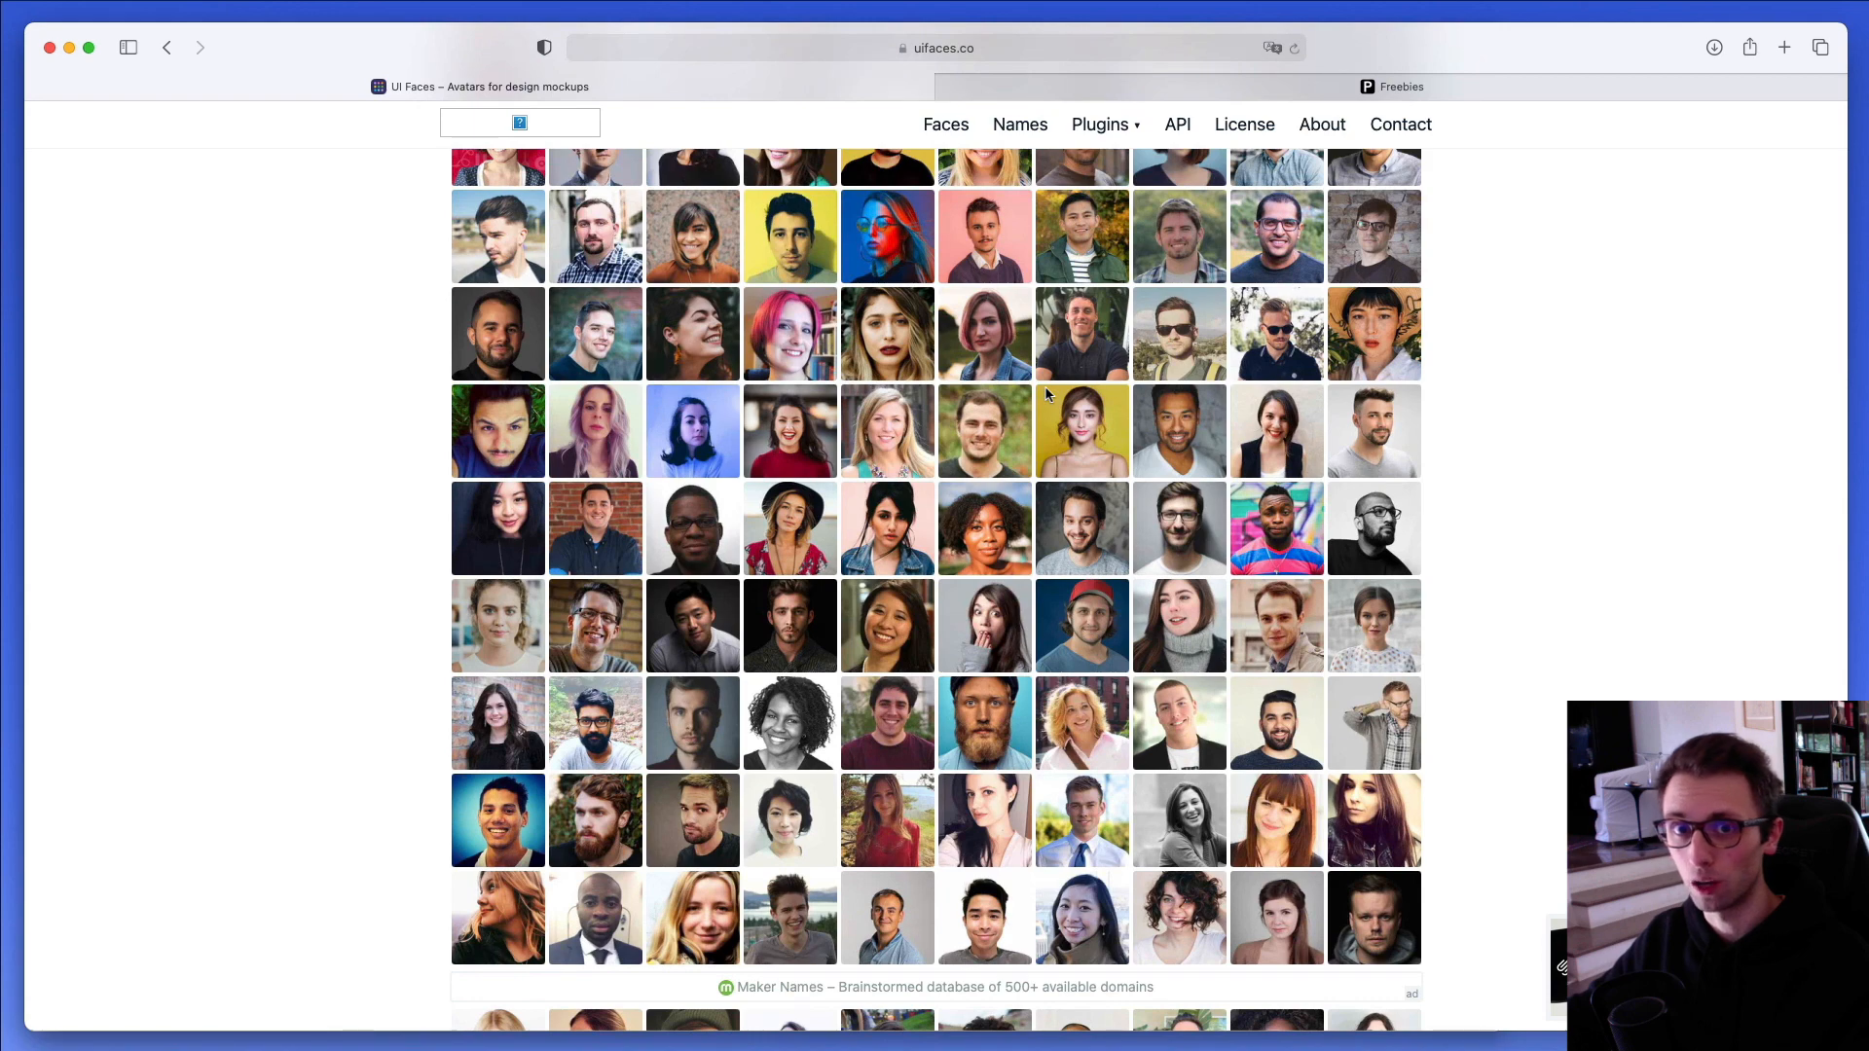
# - Look over the plugin and filter sections on uifaces.co, and read the Freebies page down to the free source file examples
pyautogui.scroll(7, 1046, 392)
pyautogui.scroll(3, 1045, 393)
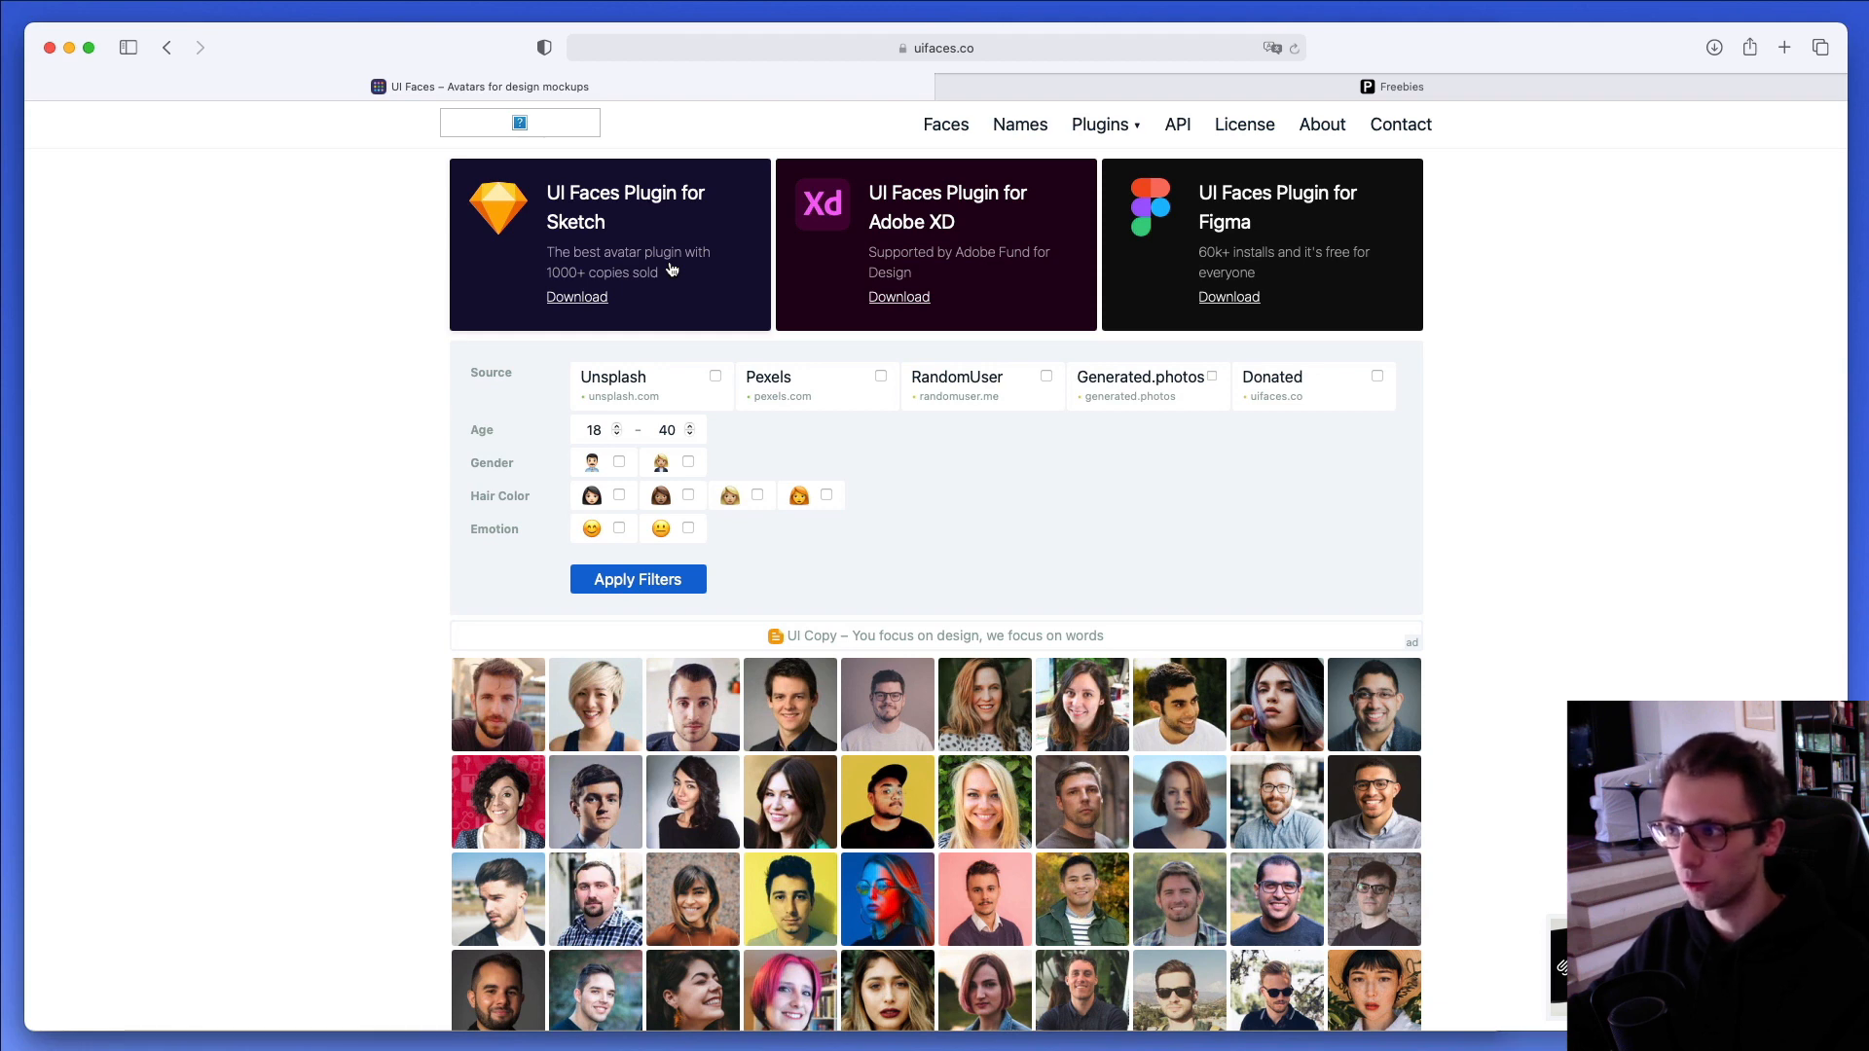
pyautogui.click(1192, 94)
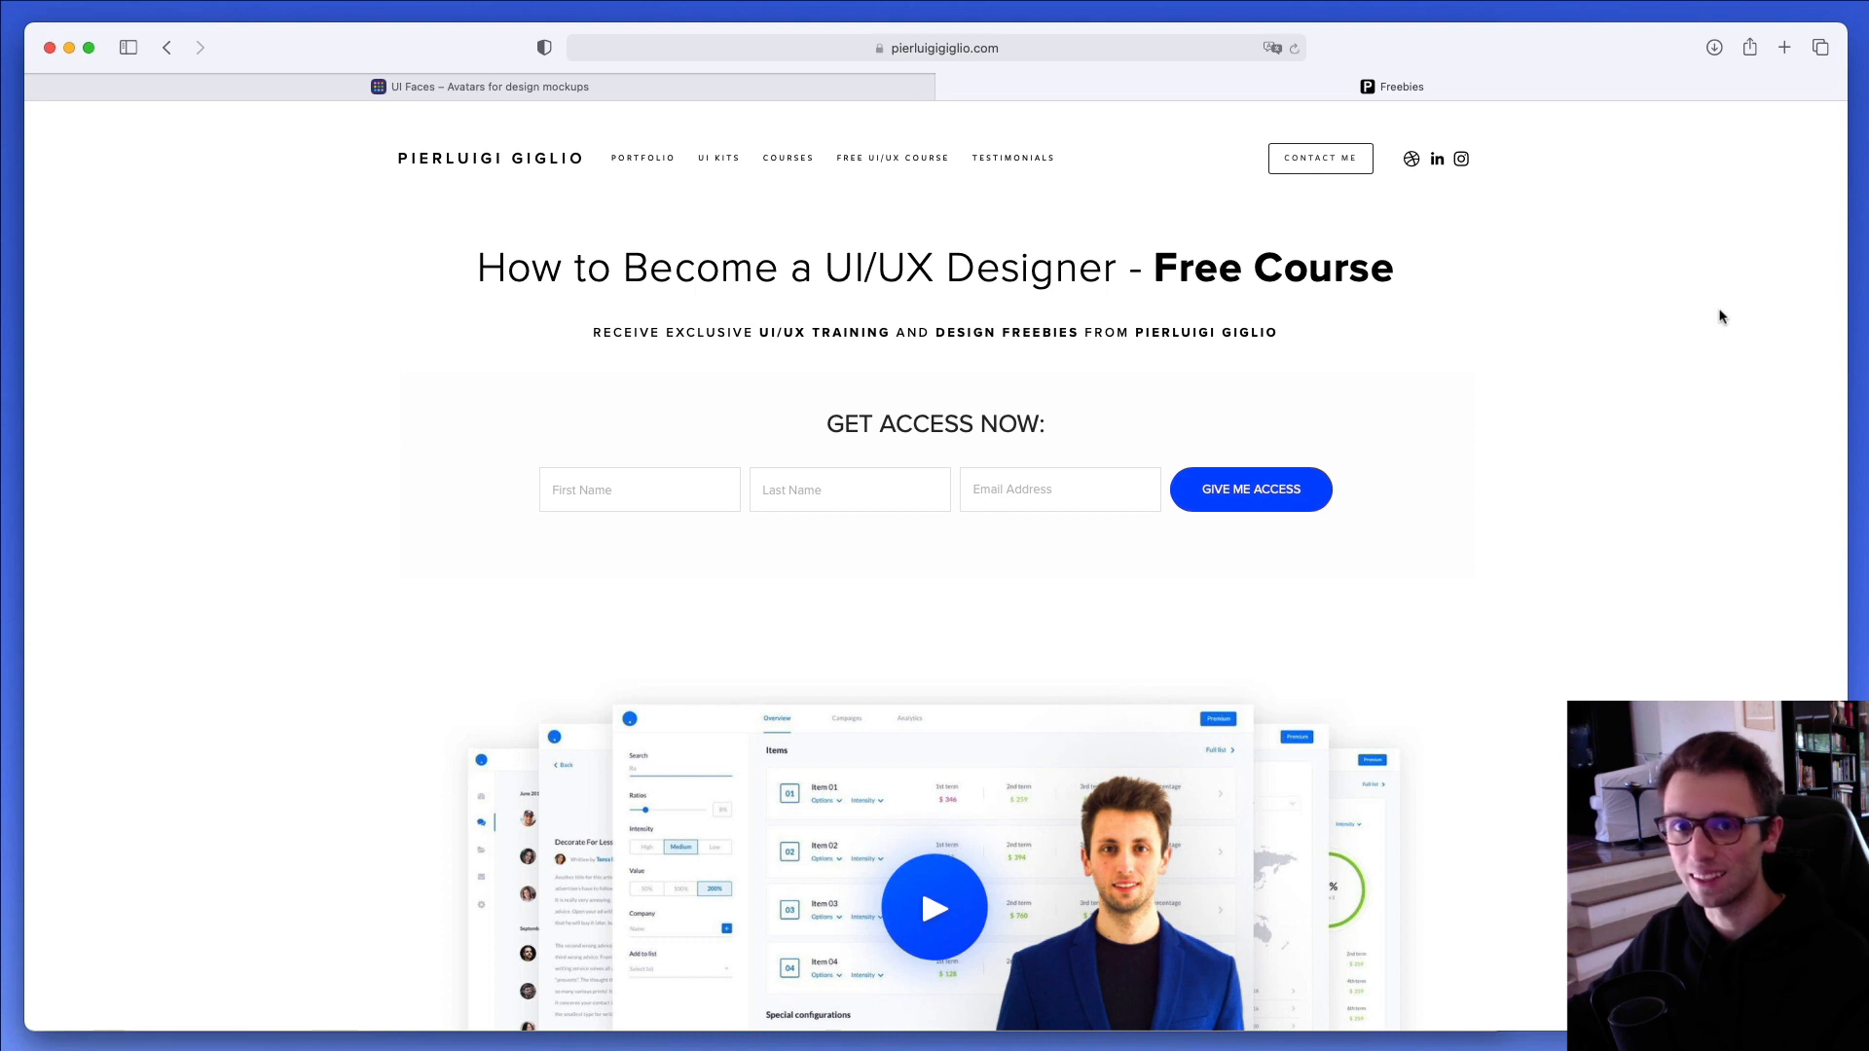
pyautogui.scroll(-5, 1721, 317)
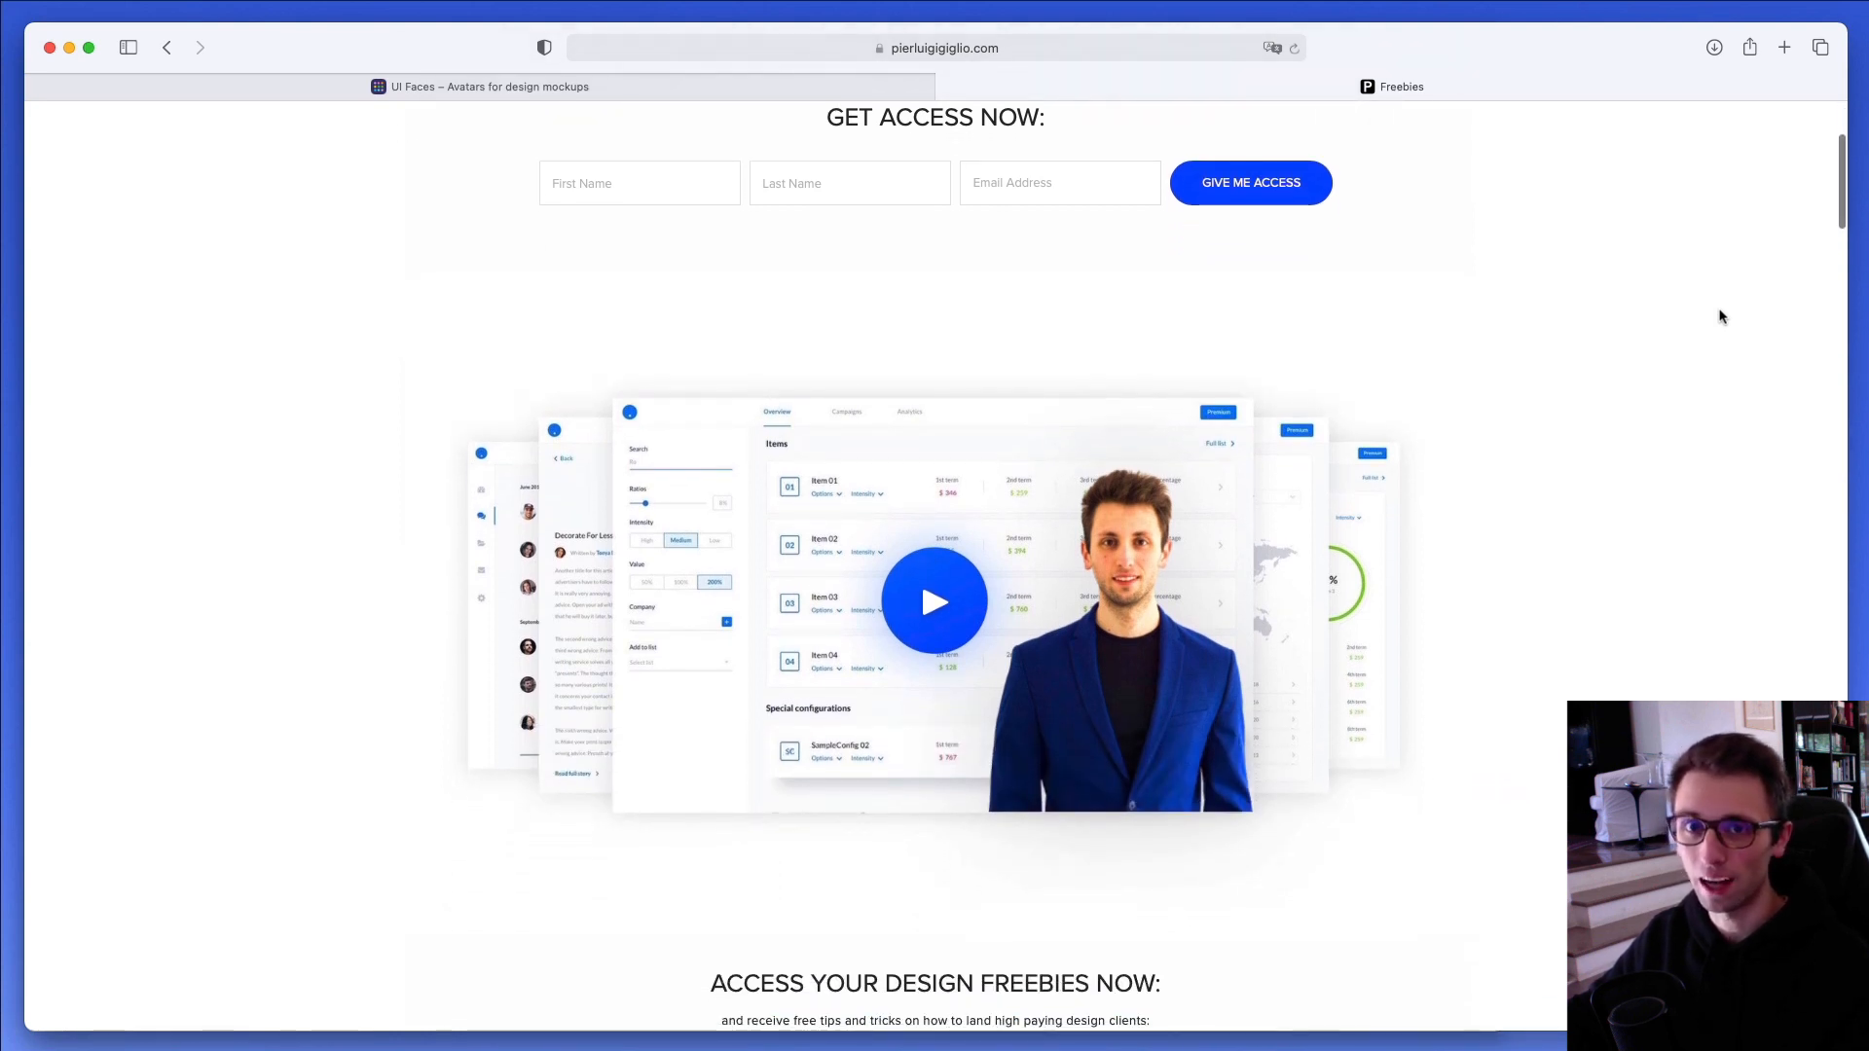
pyautogui.scroll(-4, 1722, 316)
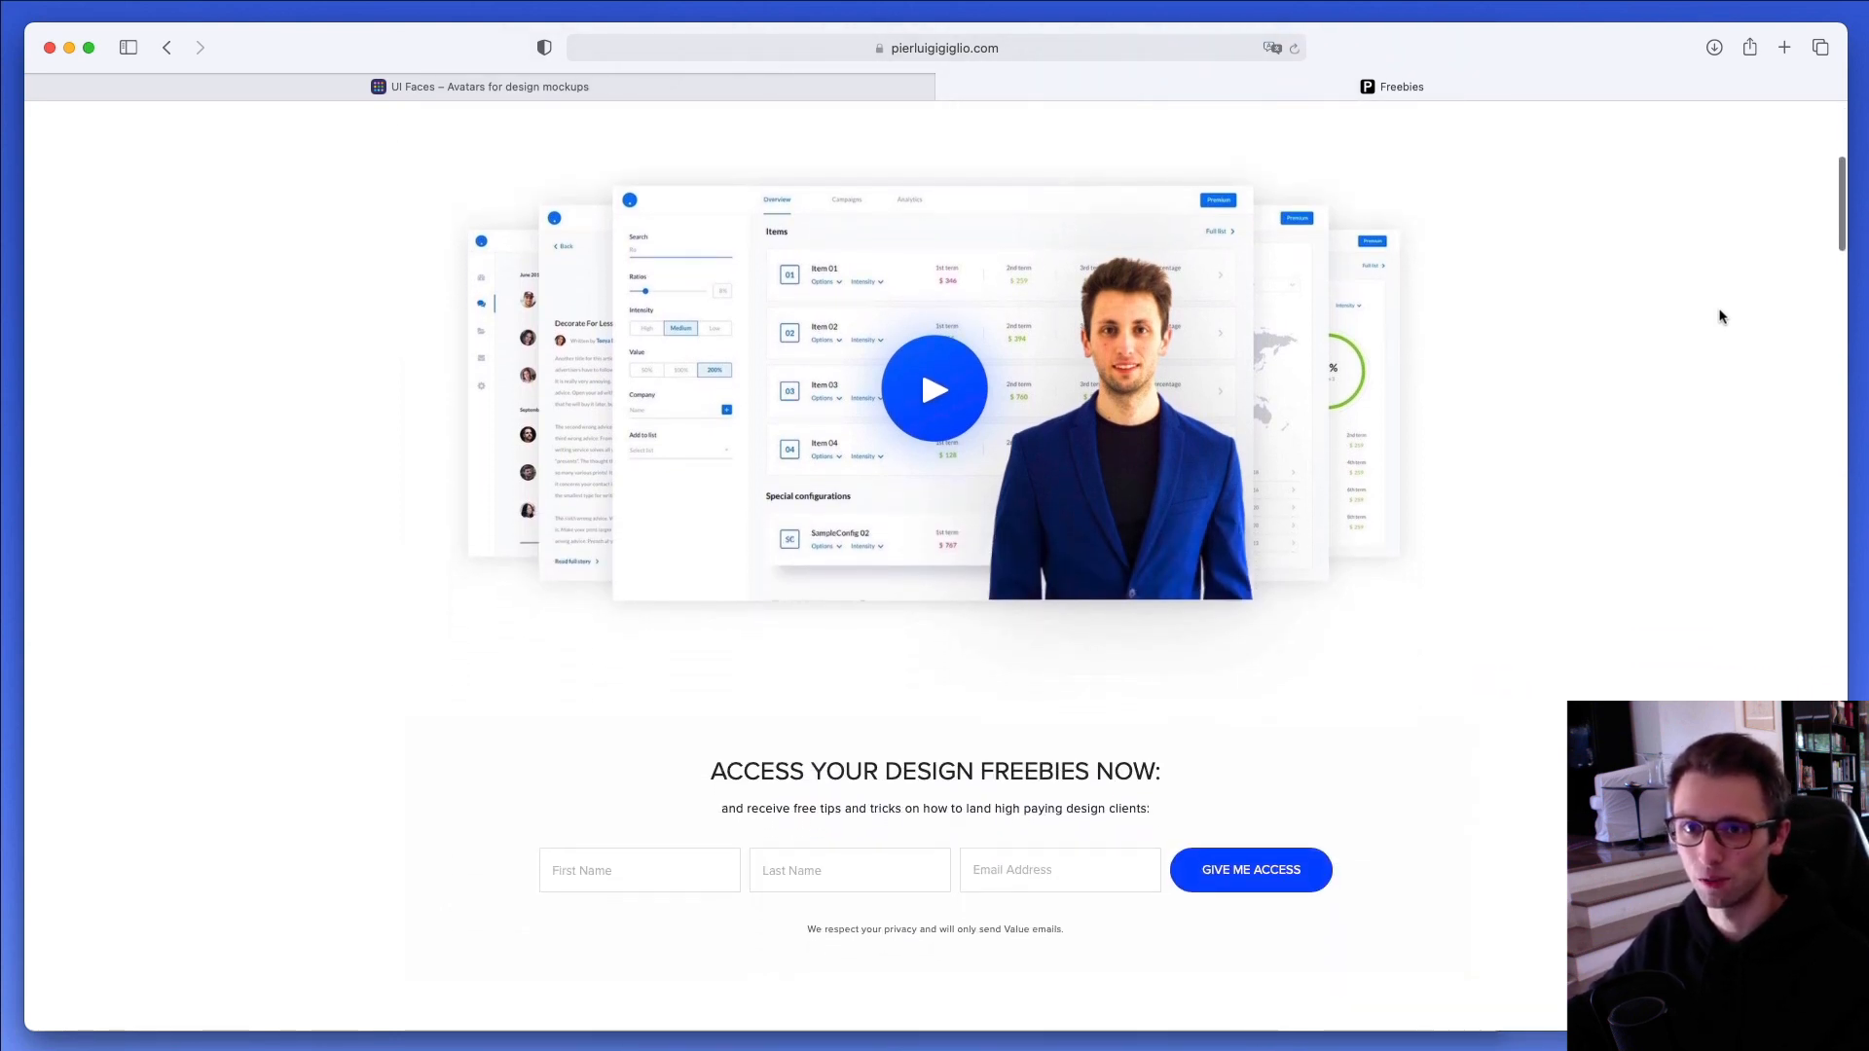
pyautogui.scroll(-1, 1721, 316)
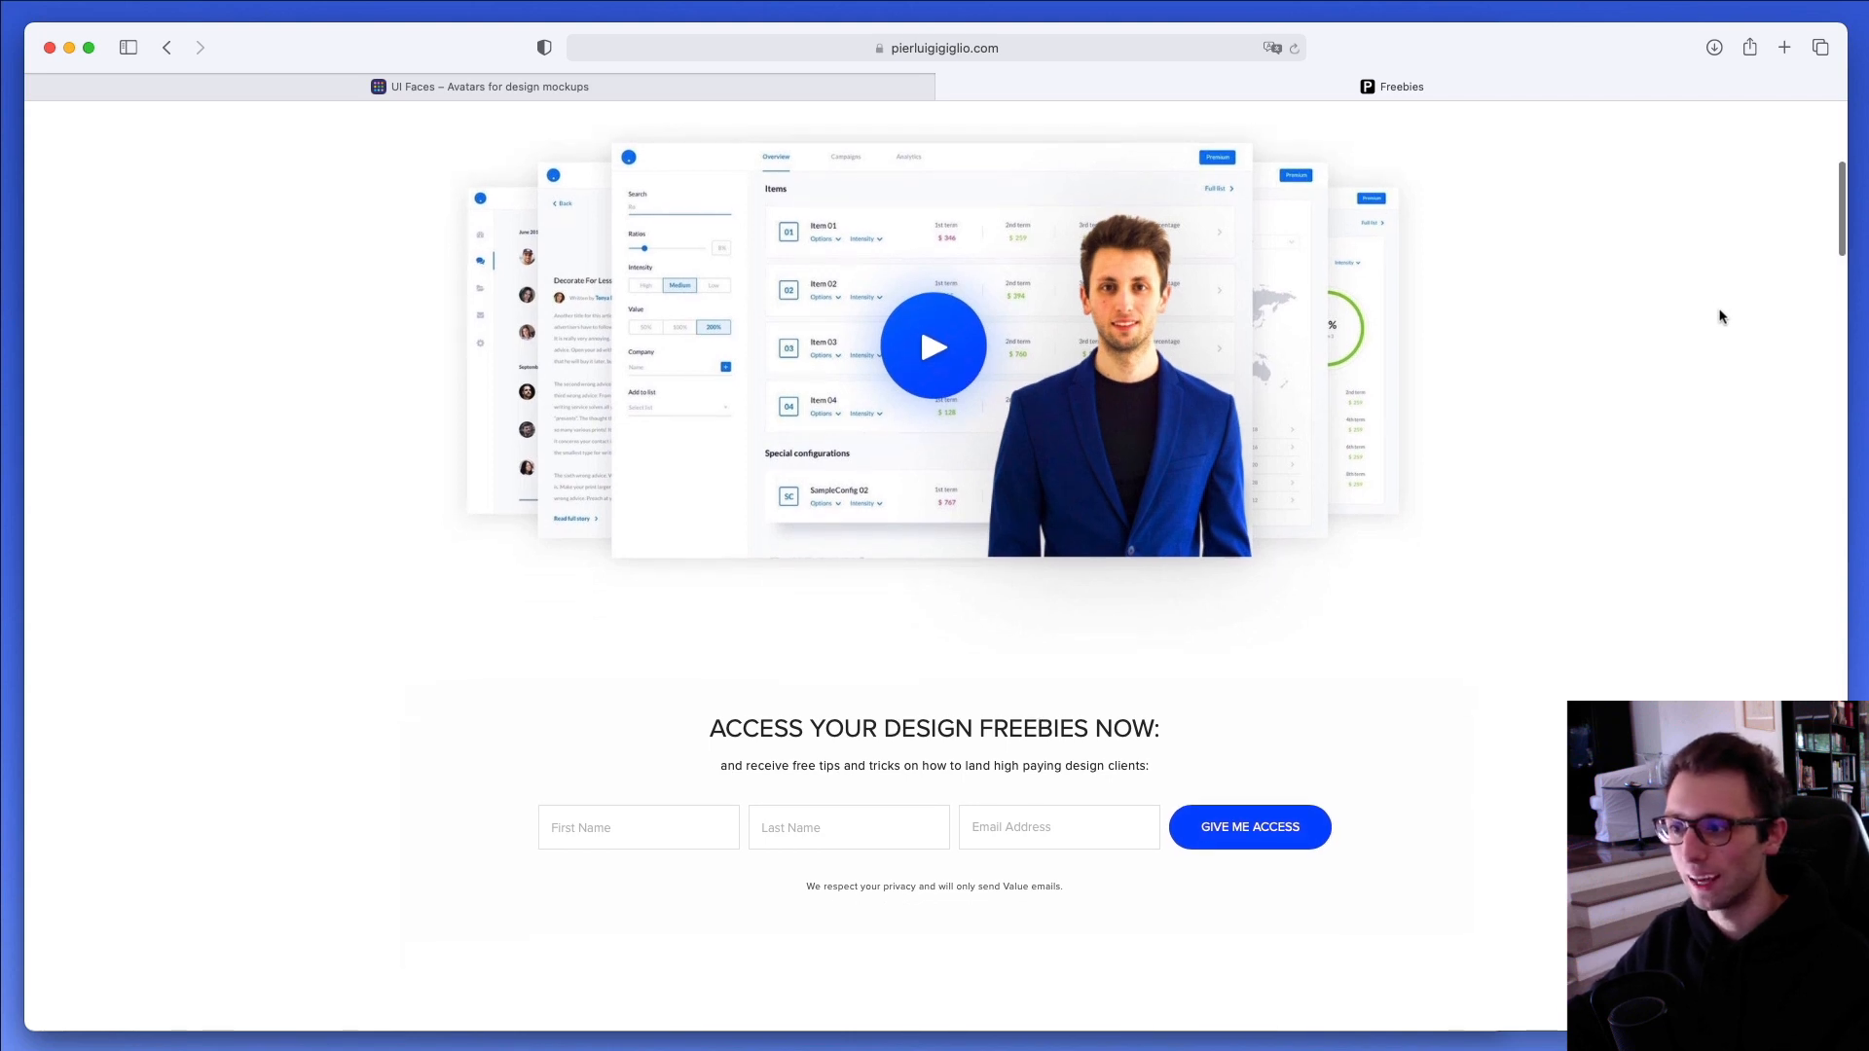
pyautogui.scroll(-20, 1722, 317)
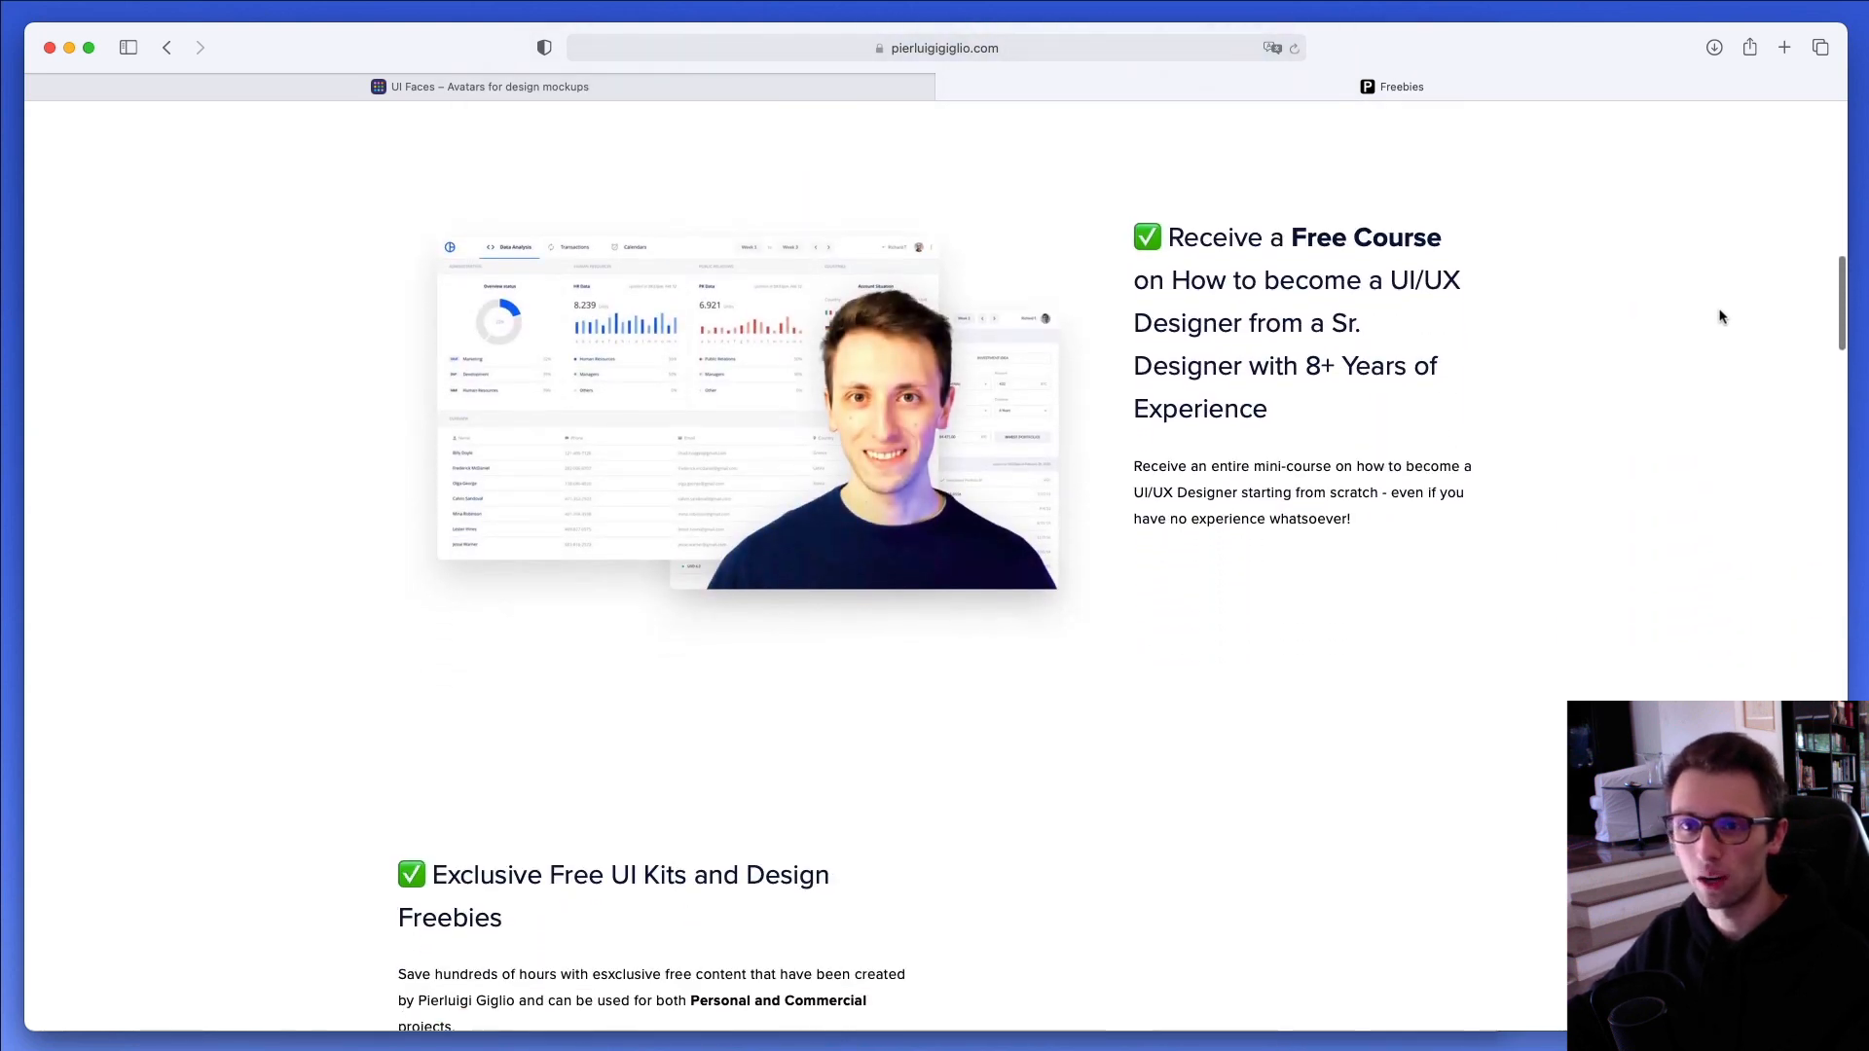
pyautogui.scroll(-1, 1721, 316)
pyautogui.scroll(-6, 1721, 316)
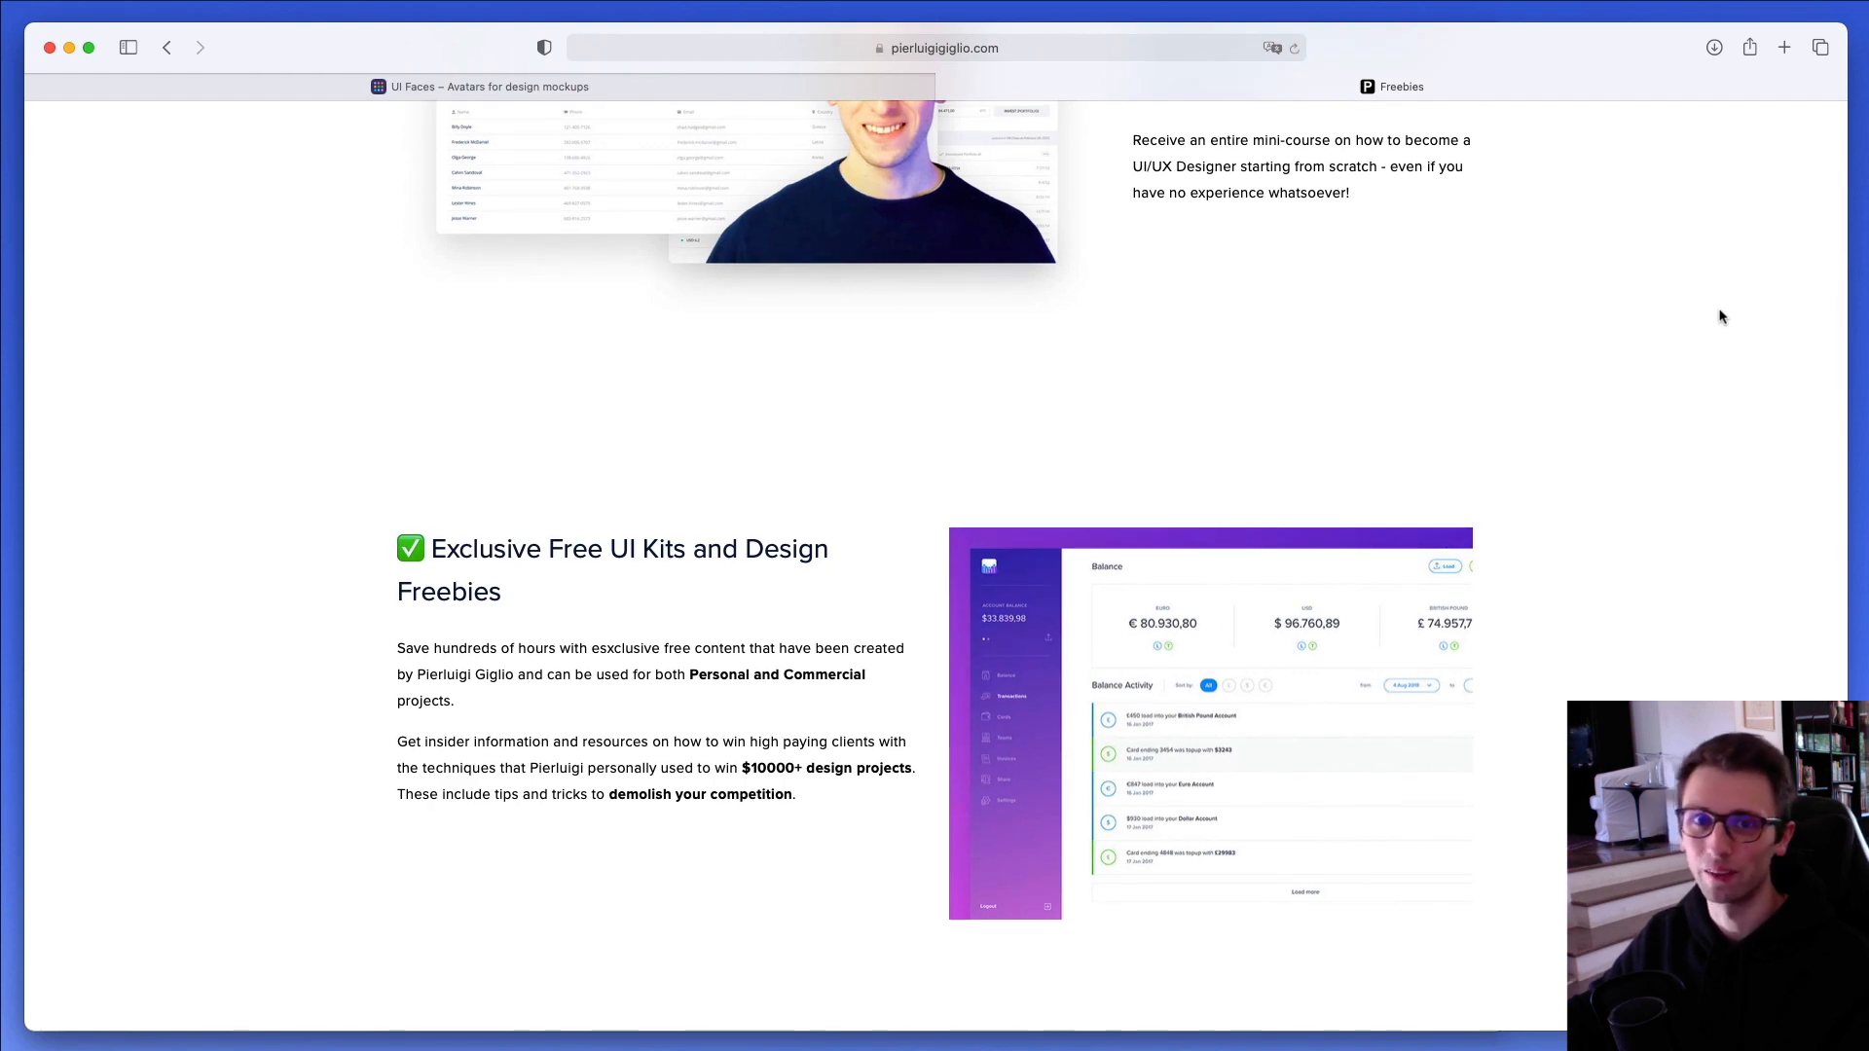
pyautogui.scroll(-20, 1721, 317)
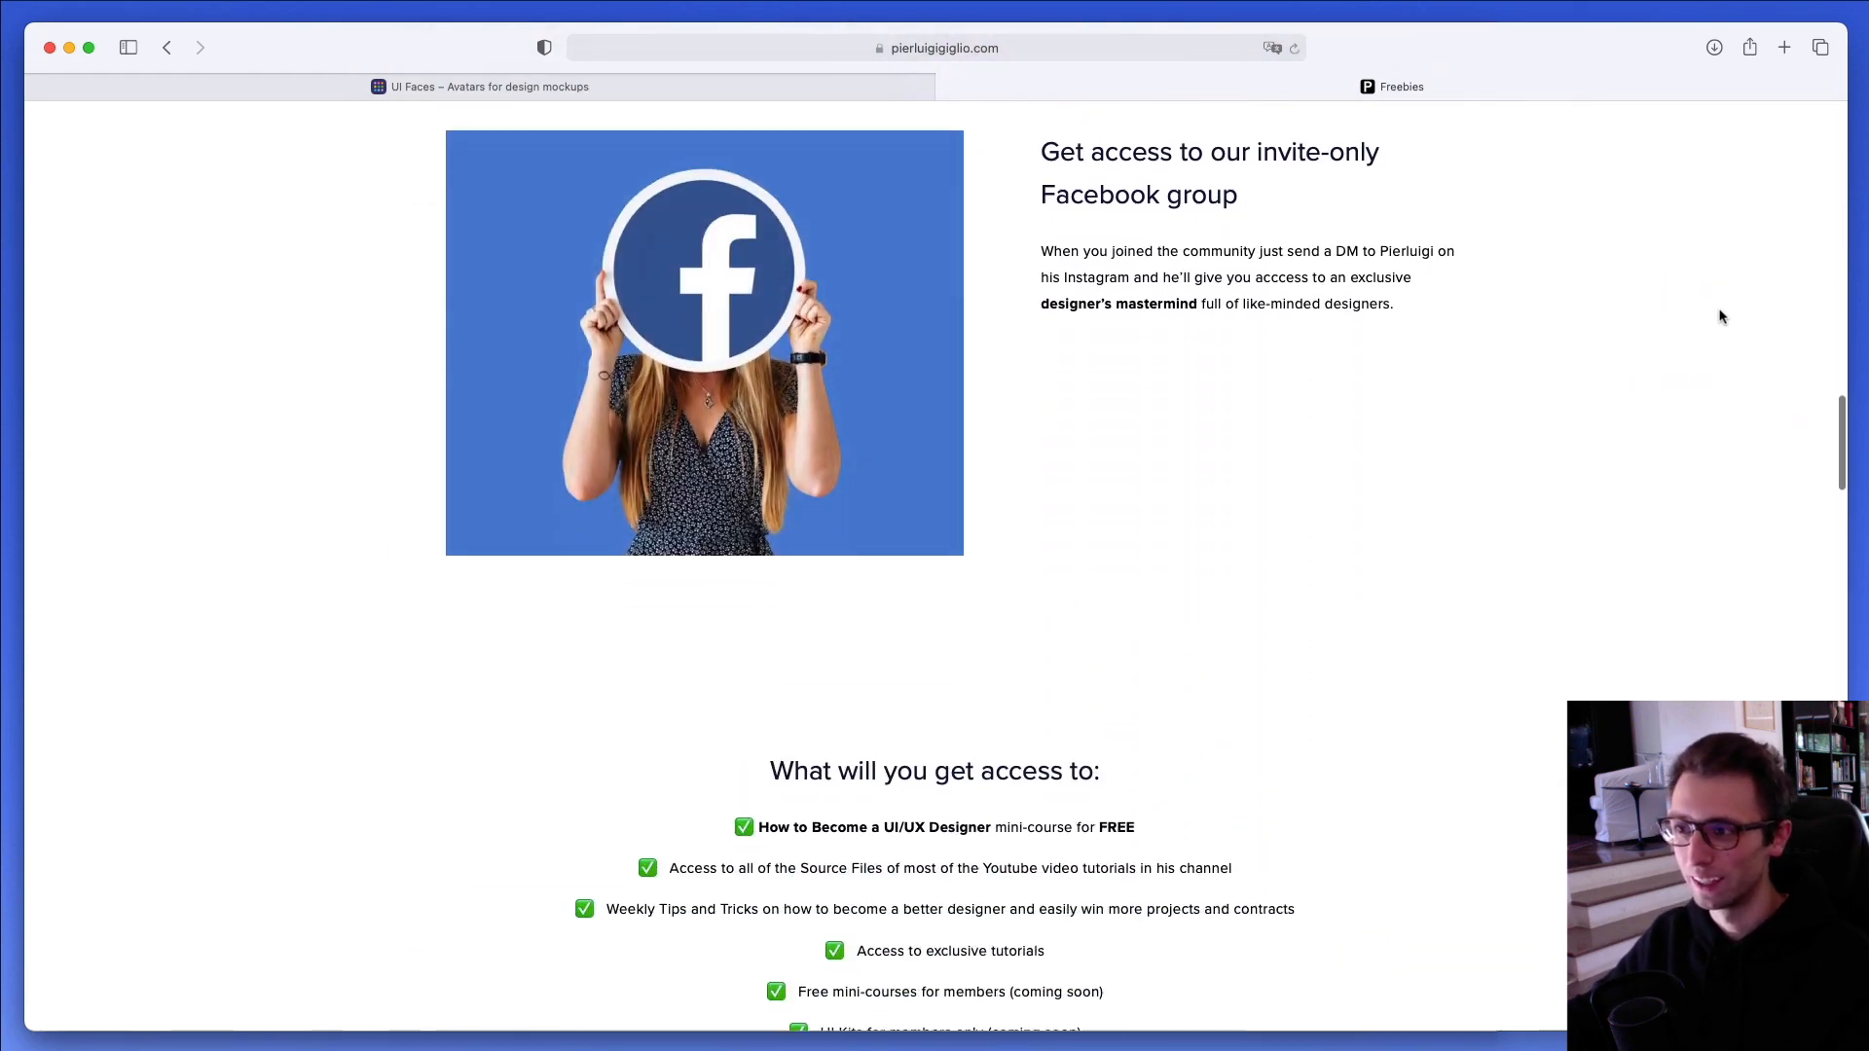
pyautogui.scroll(-14, 1722, 316)
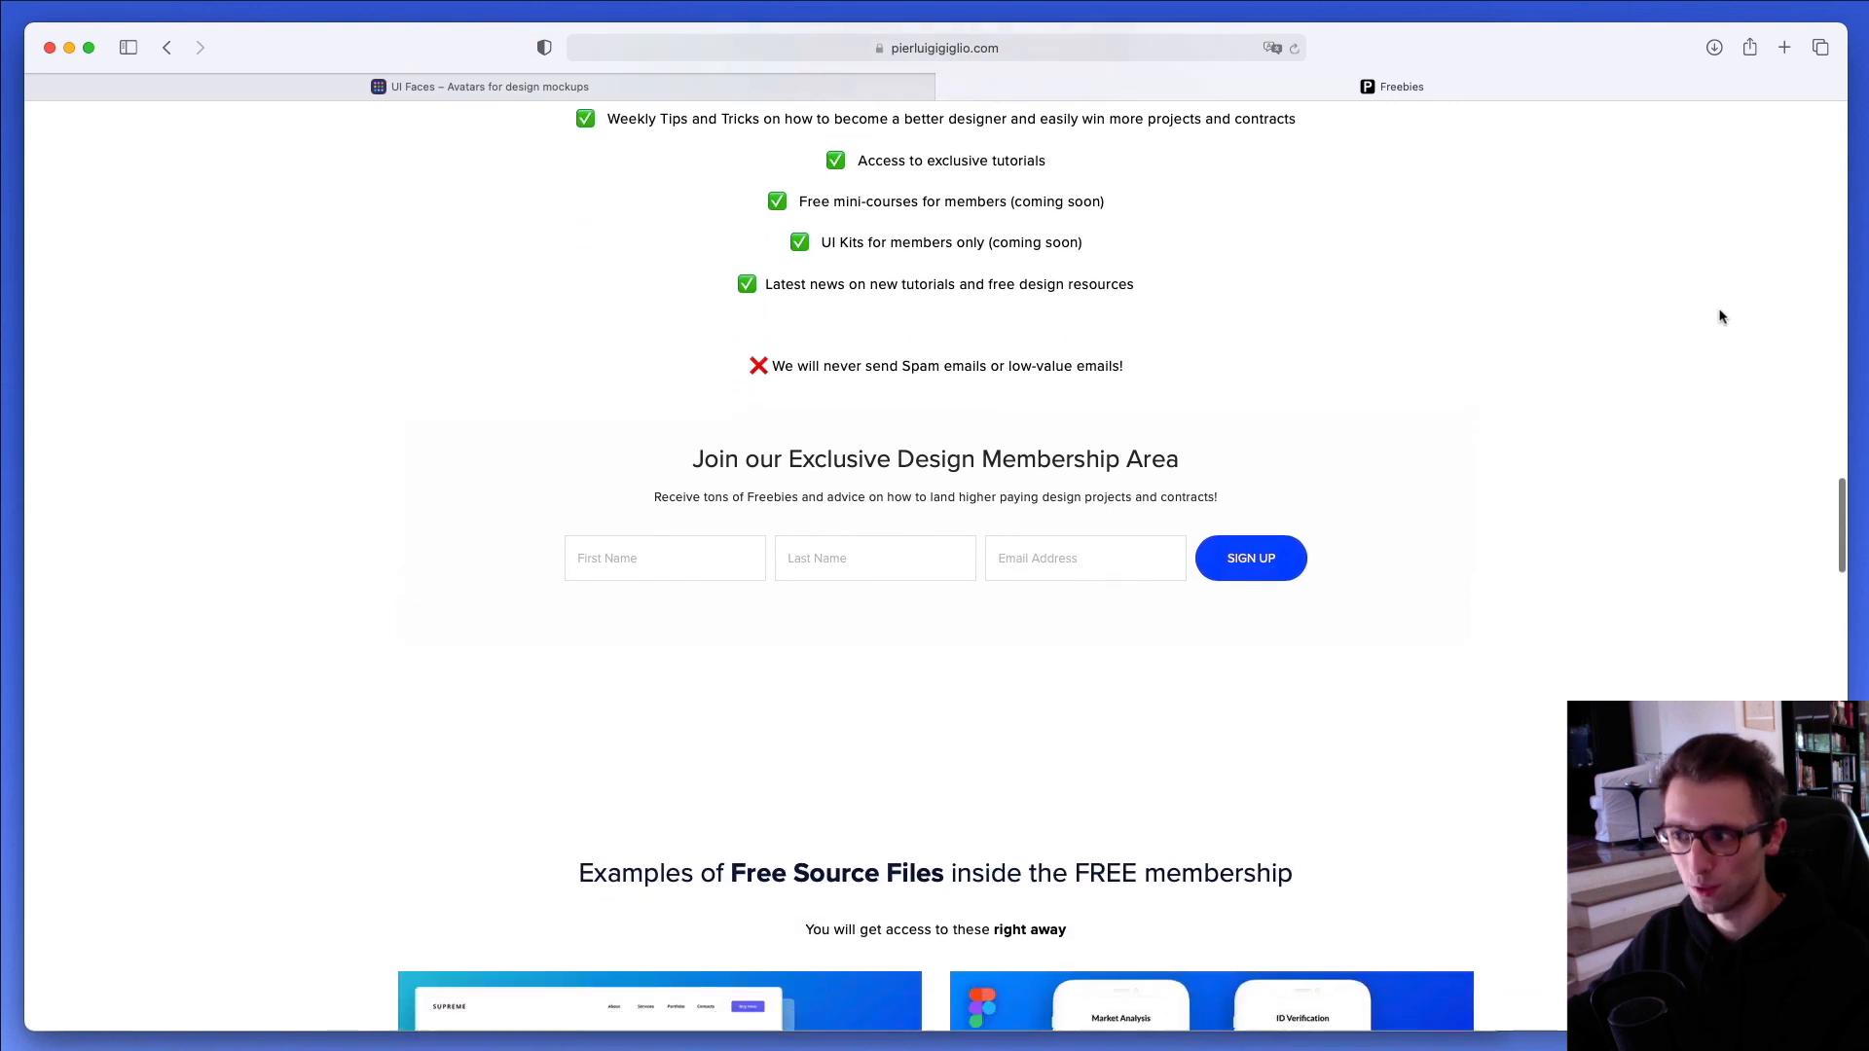
pyautogui.scroll(-13, 1721, 317)
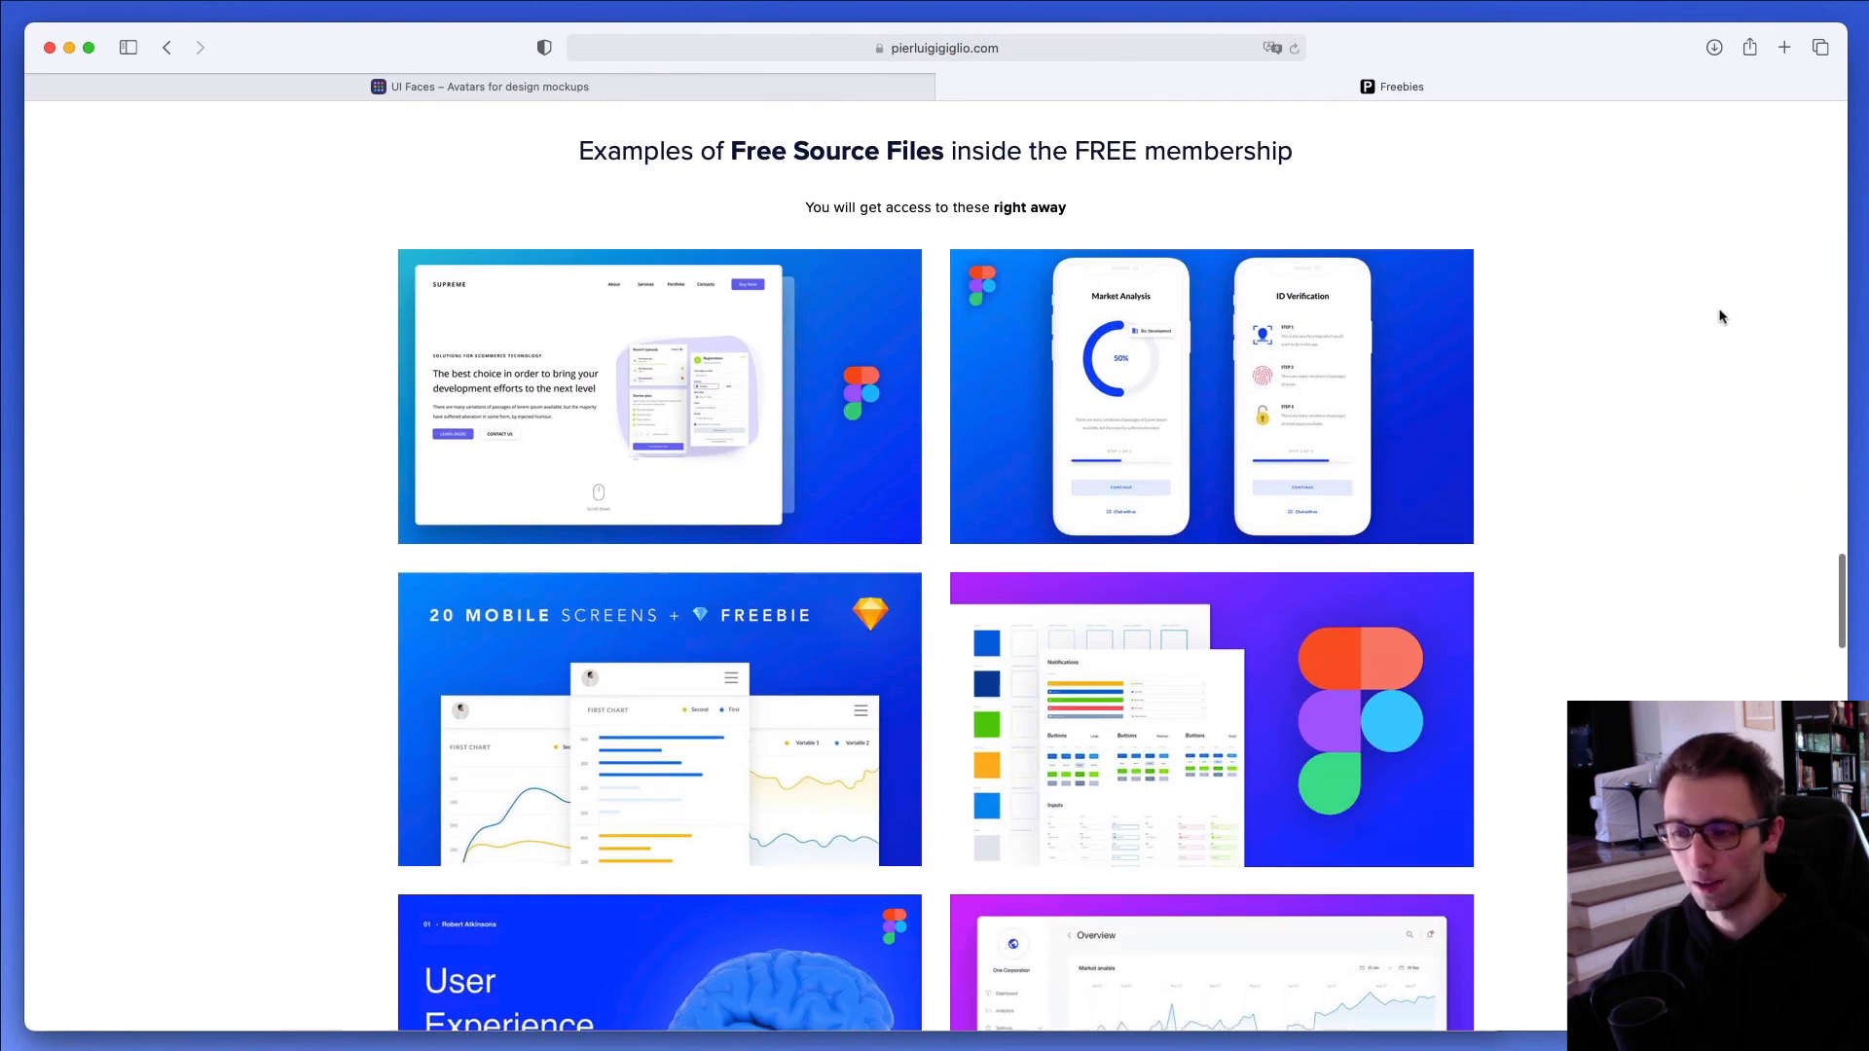
pyautogui.scroll(-5, 1721, 317)
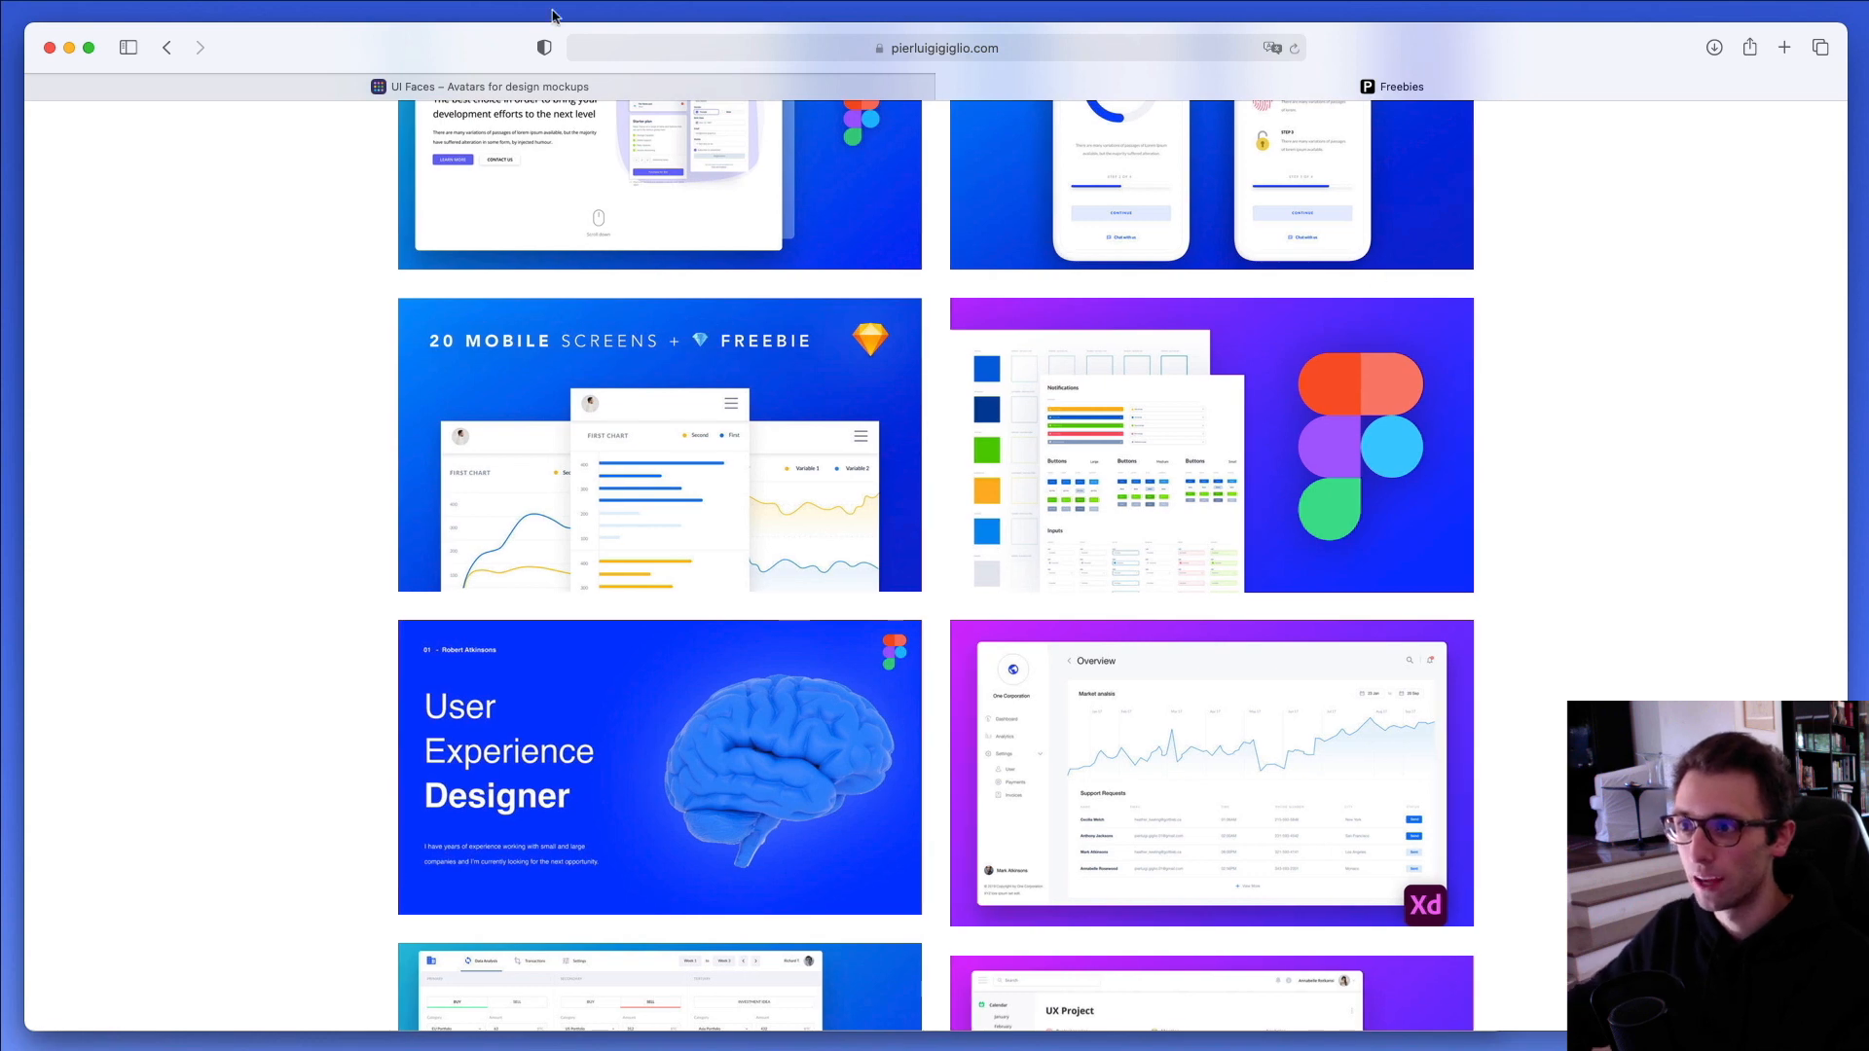
# - Return to Adobe XD and fill the repeat grid's four avatar circles with Anna.jpg, Mark.jpg, Jenna.jpg and Tom.jpg from the desktop
pyautogui.click(69, 48)
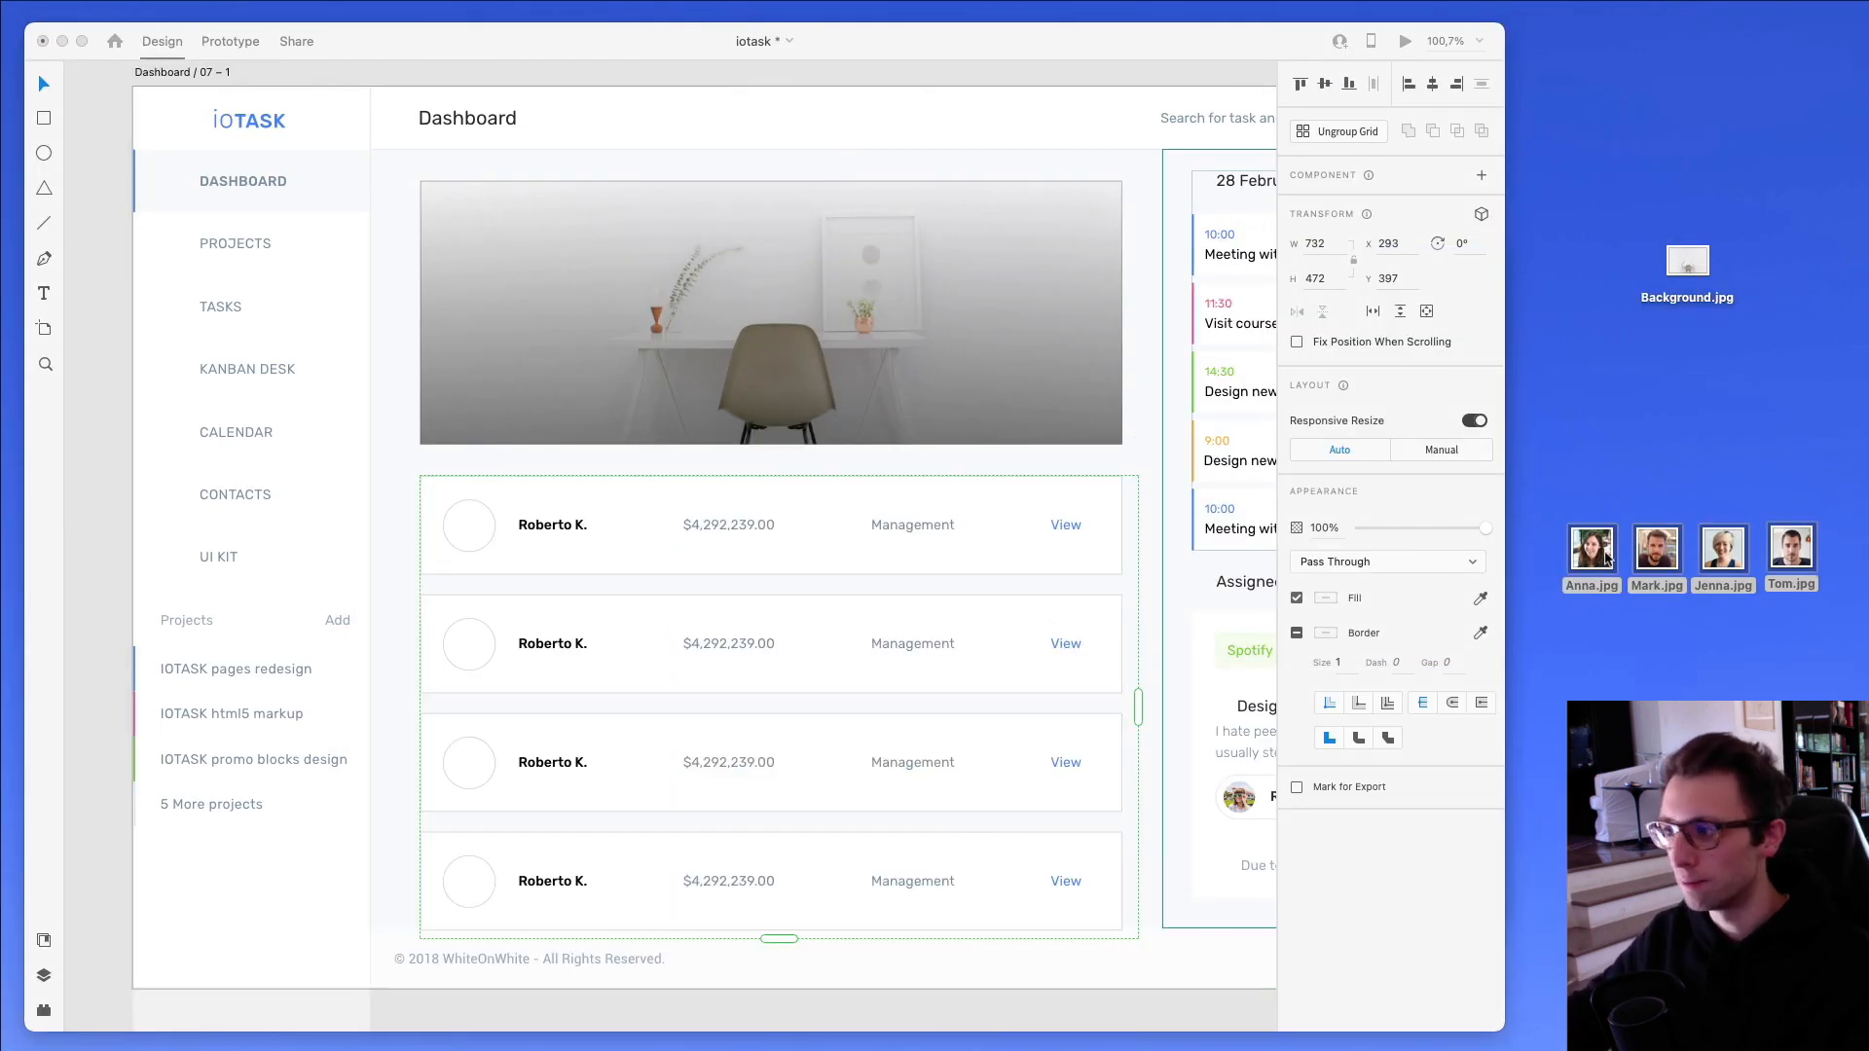
pyautogui.moveTo(1593, 560); pyautogui.dragTo(476, 536)
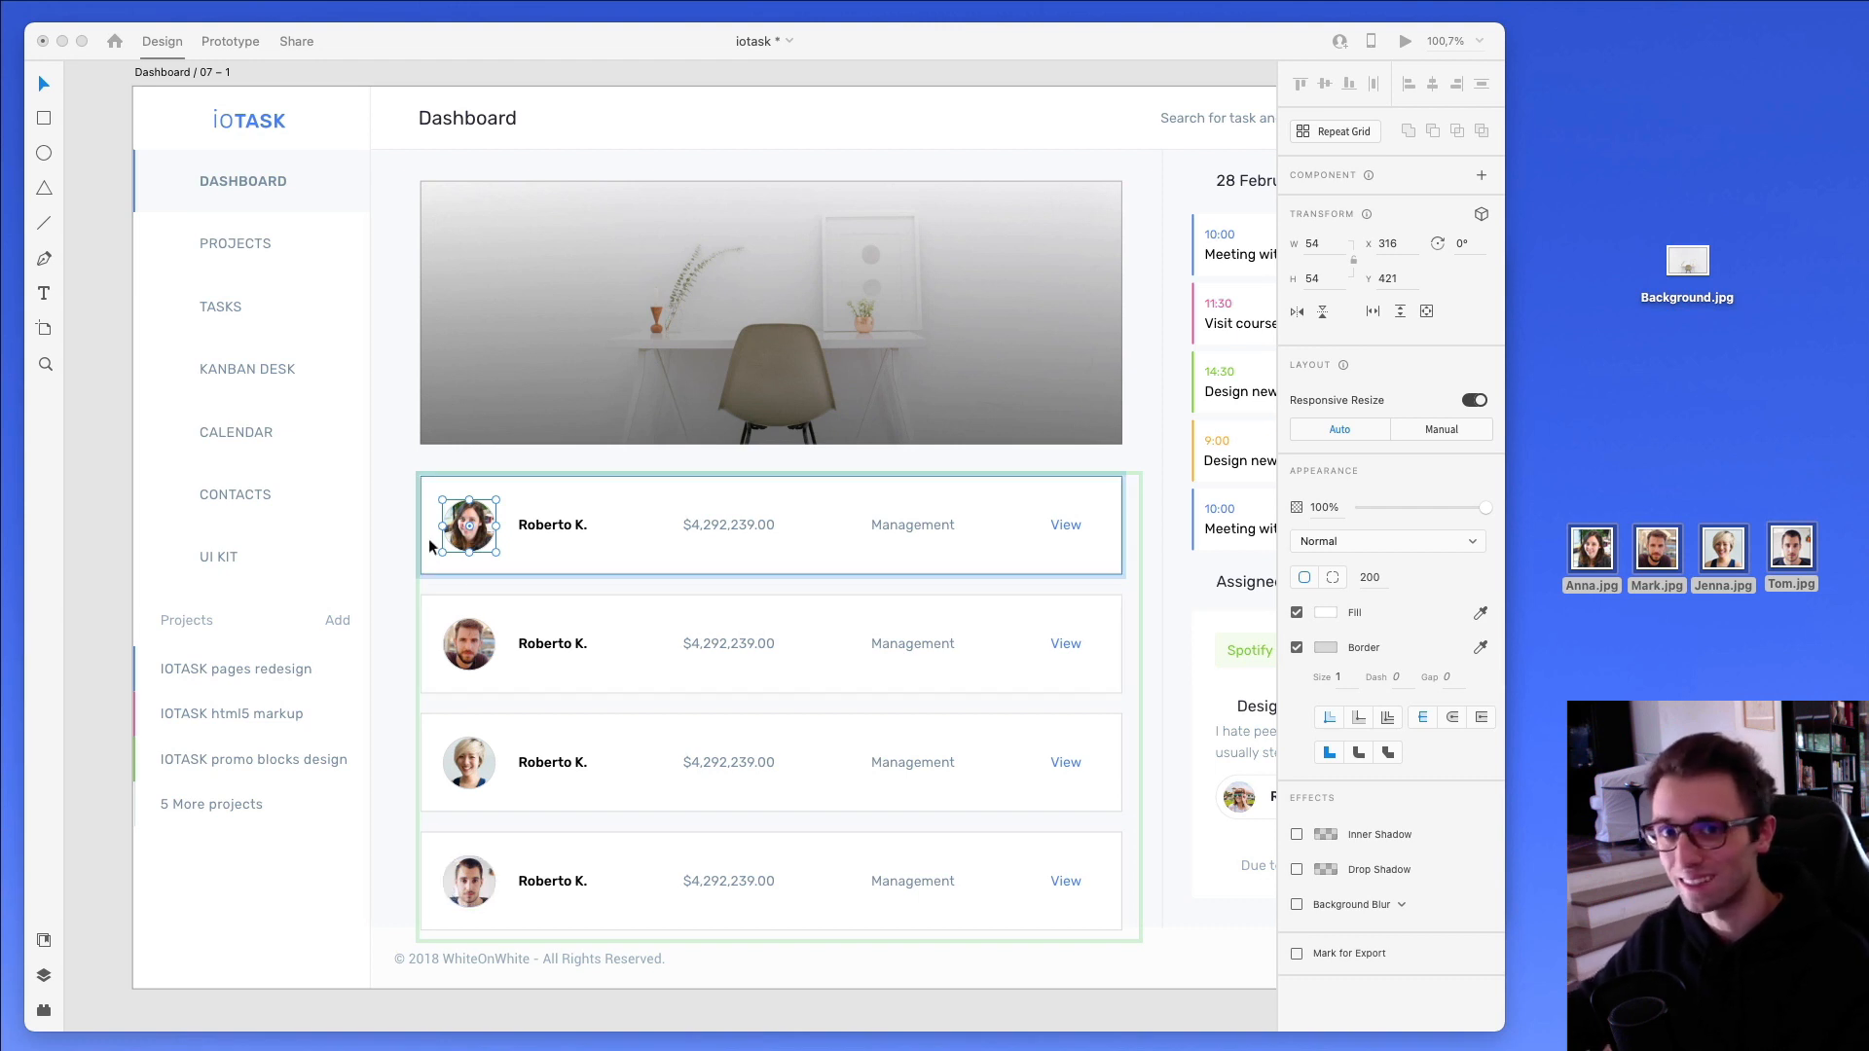
pyautogui.scroll(-3, 400, 578)
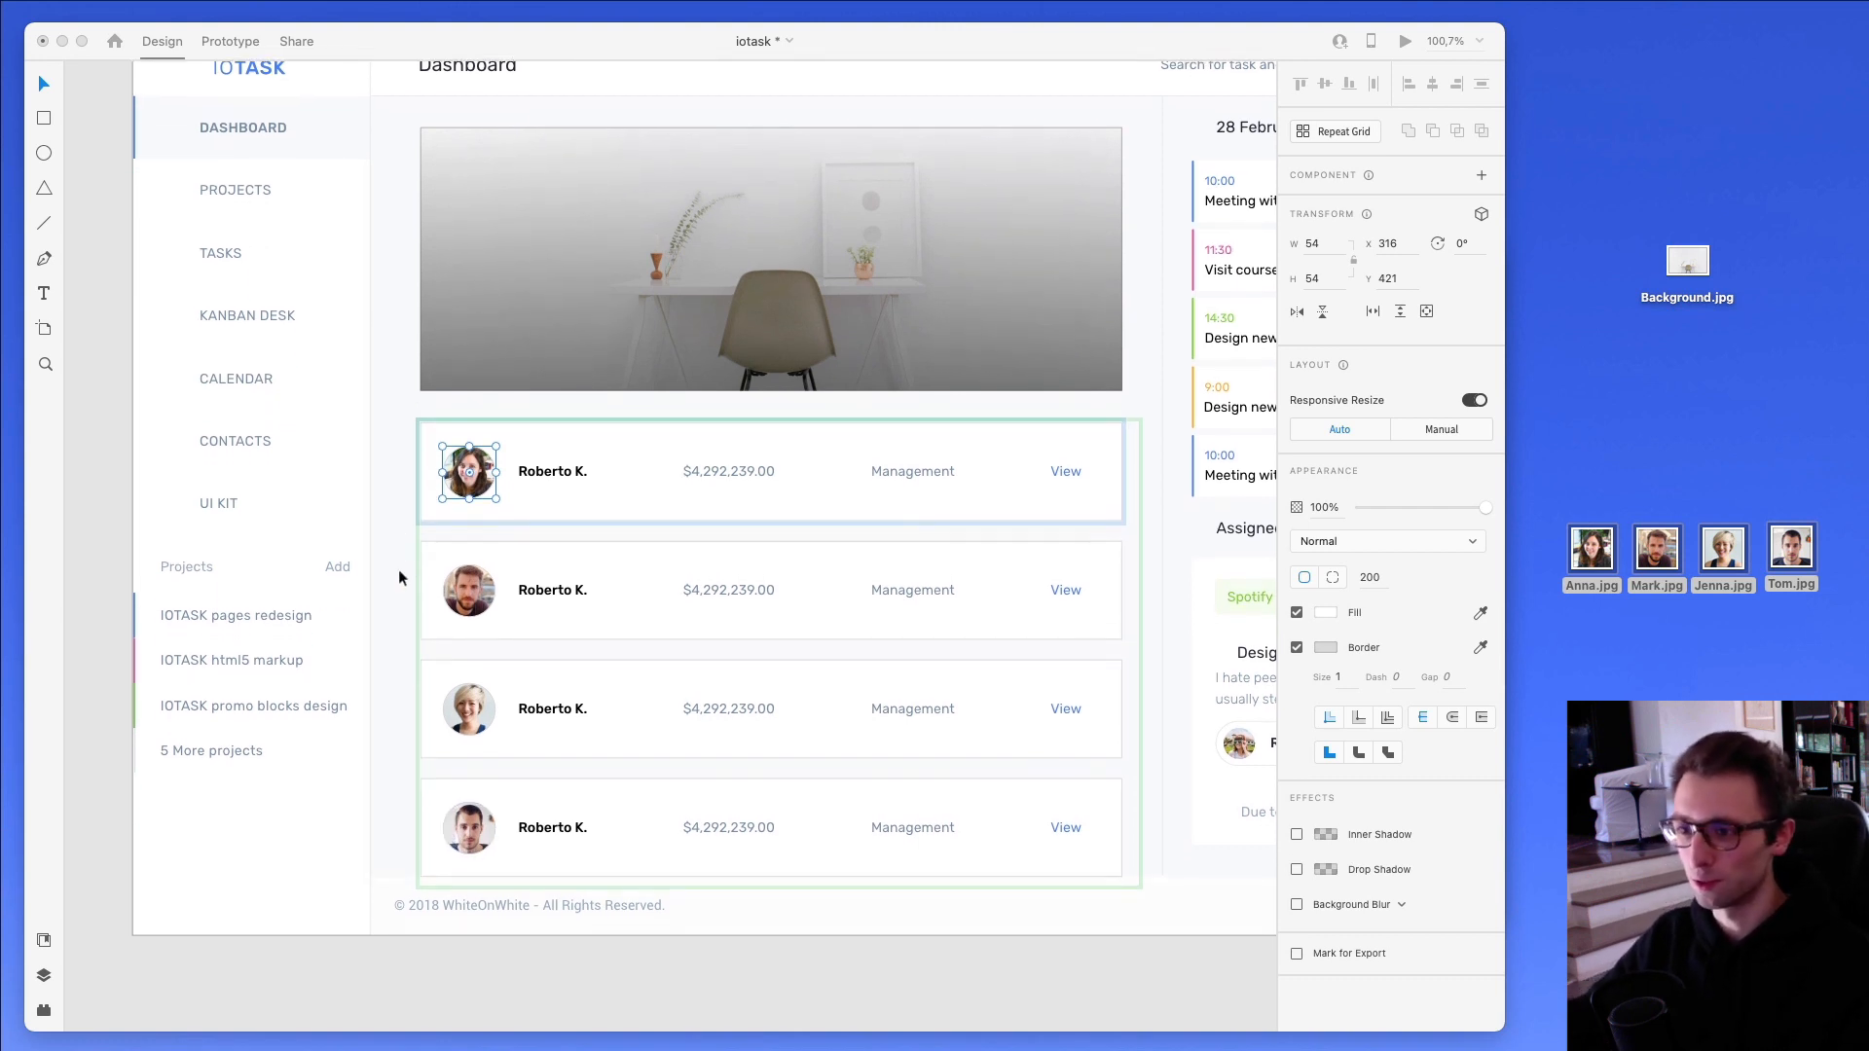
pyautogui.click(399, 570)
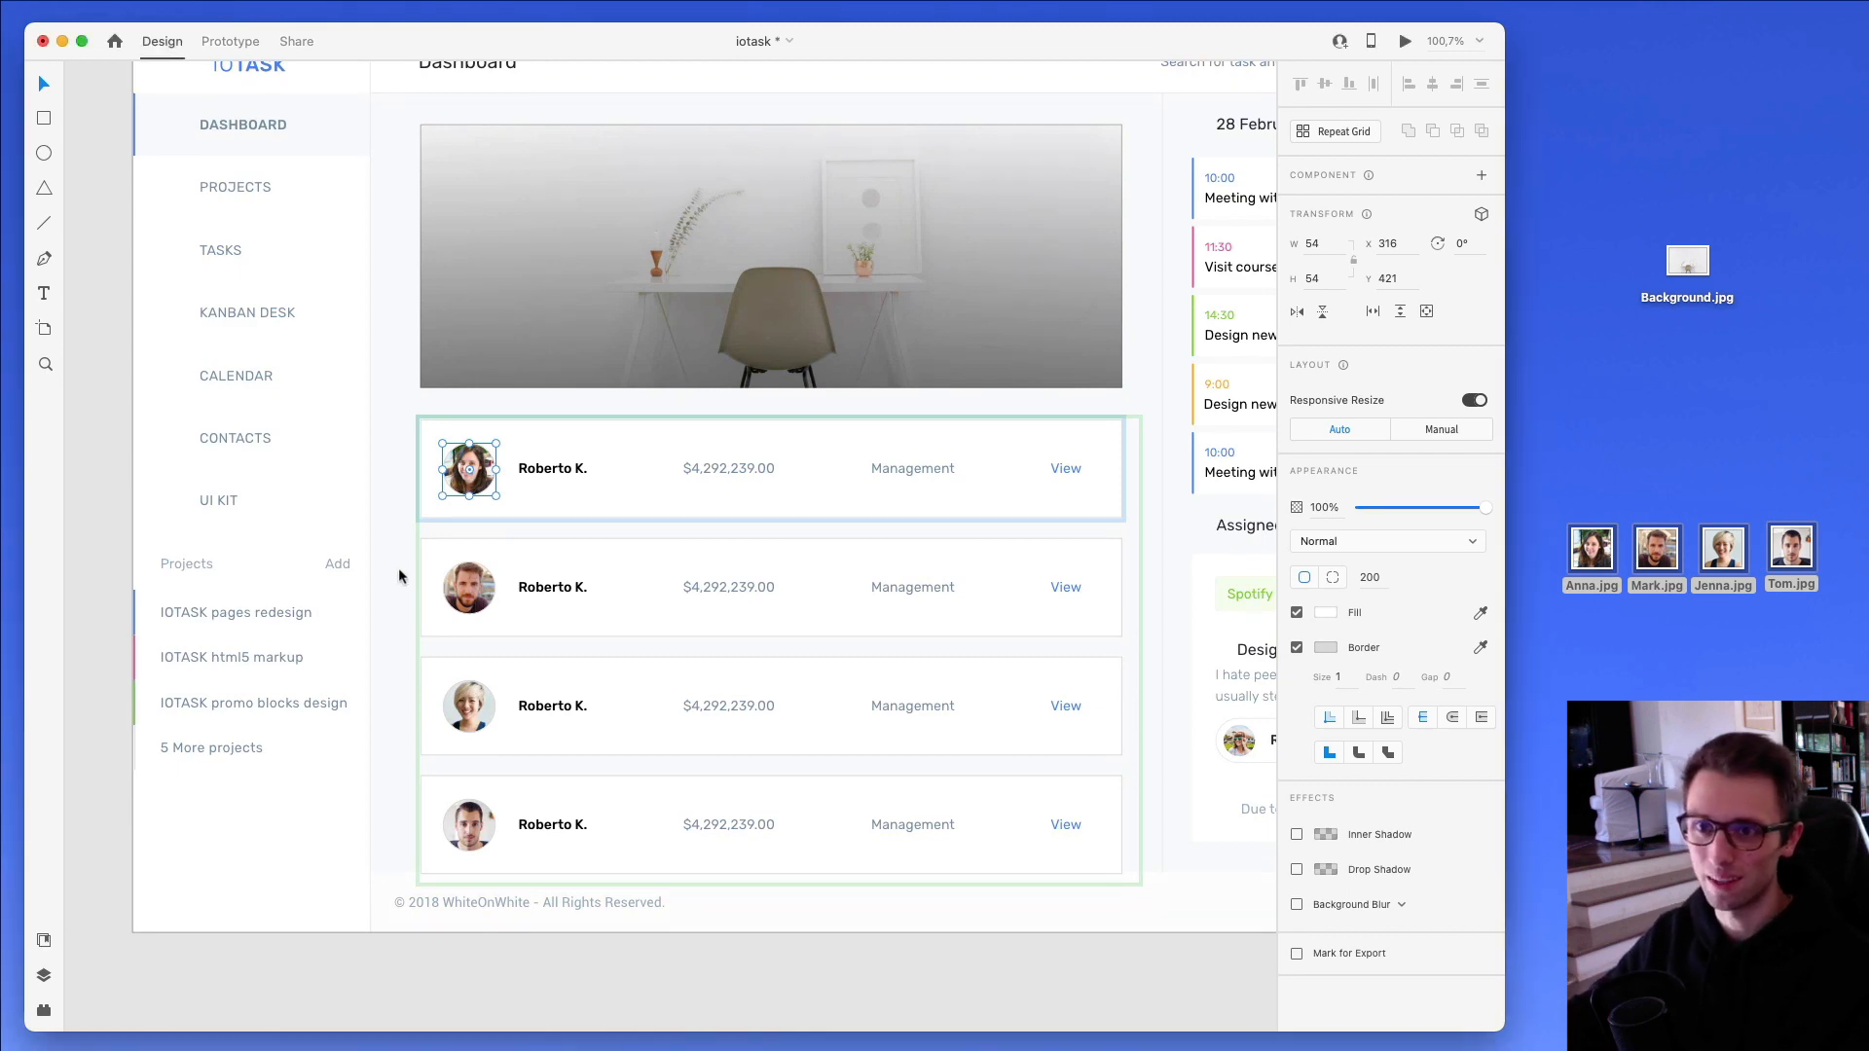
pyautogui.scroll(5, 403, 588)
pyautogui.click(405, 487)
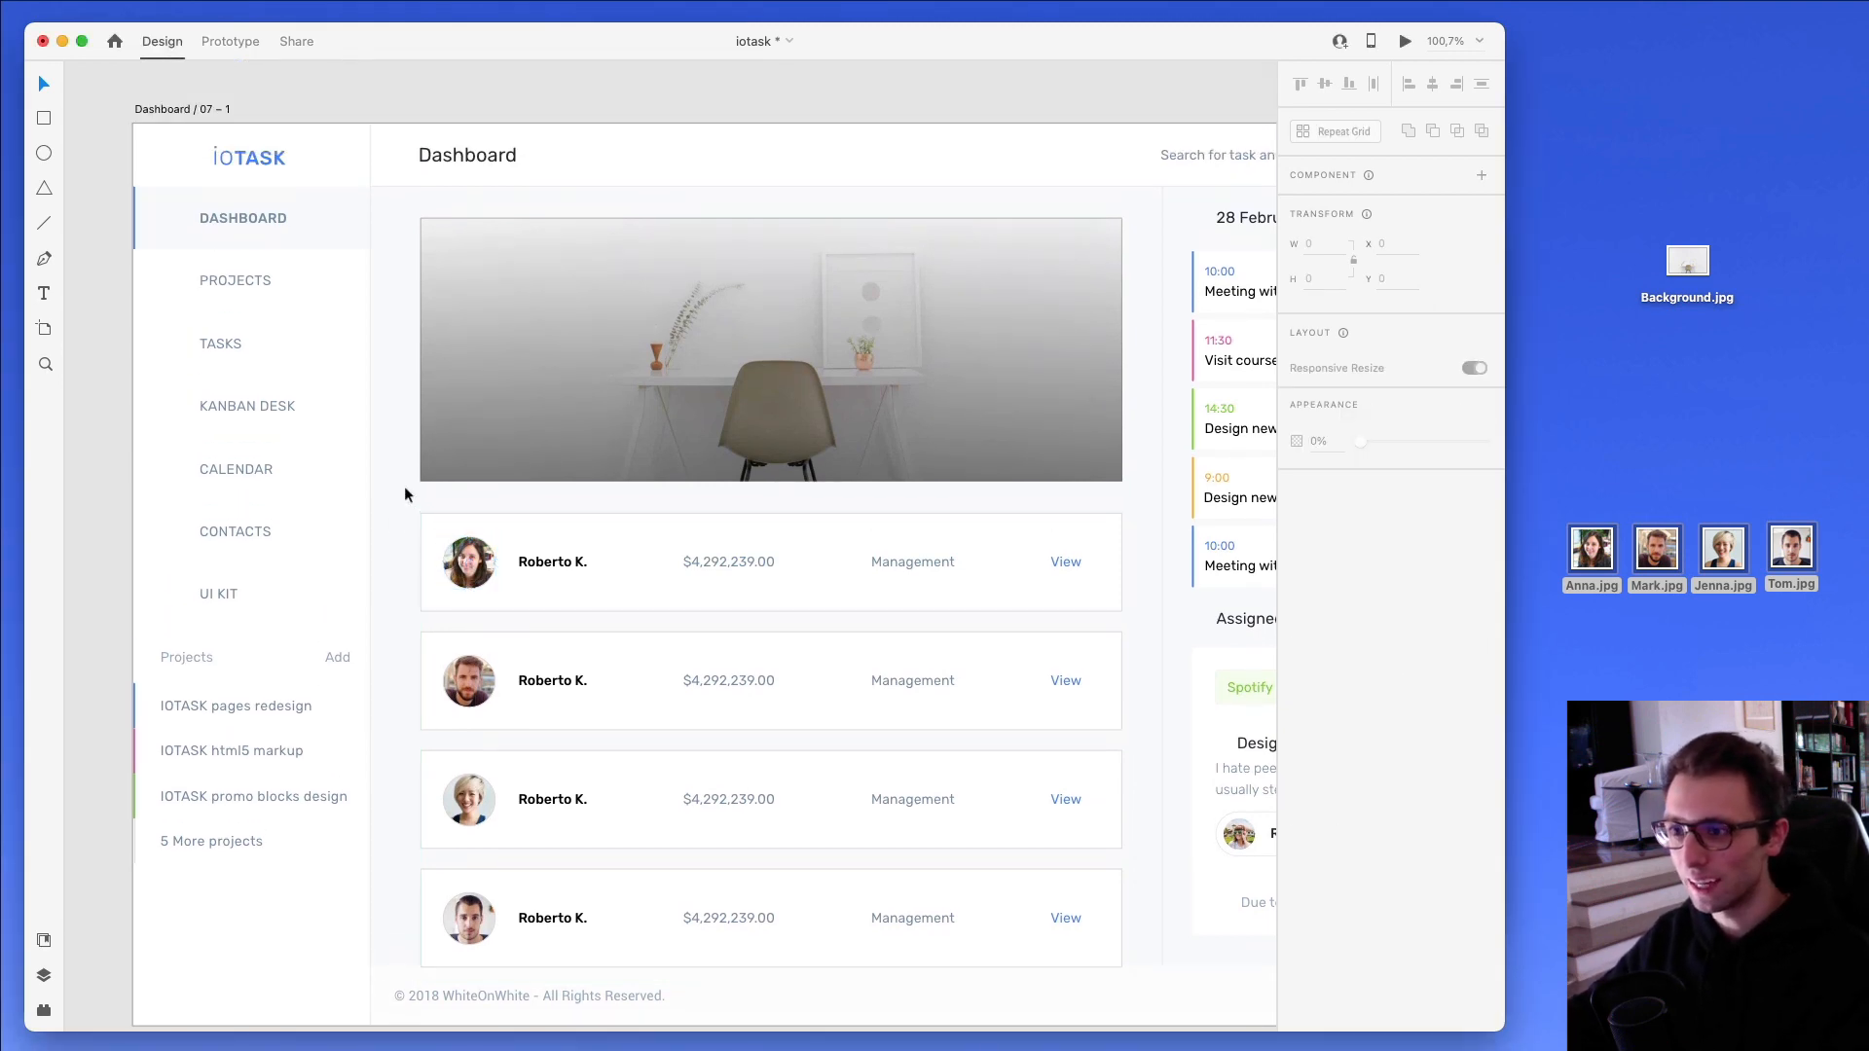
pyautogui.scroll(1, 382, 465)
pyautogui.scroll(-2, 382, 465)
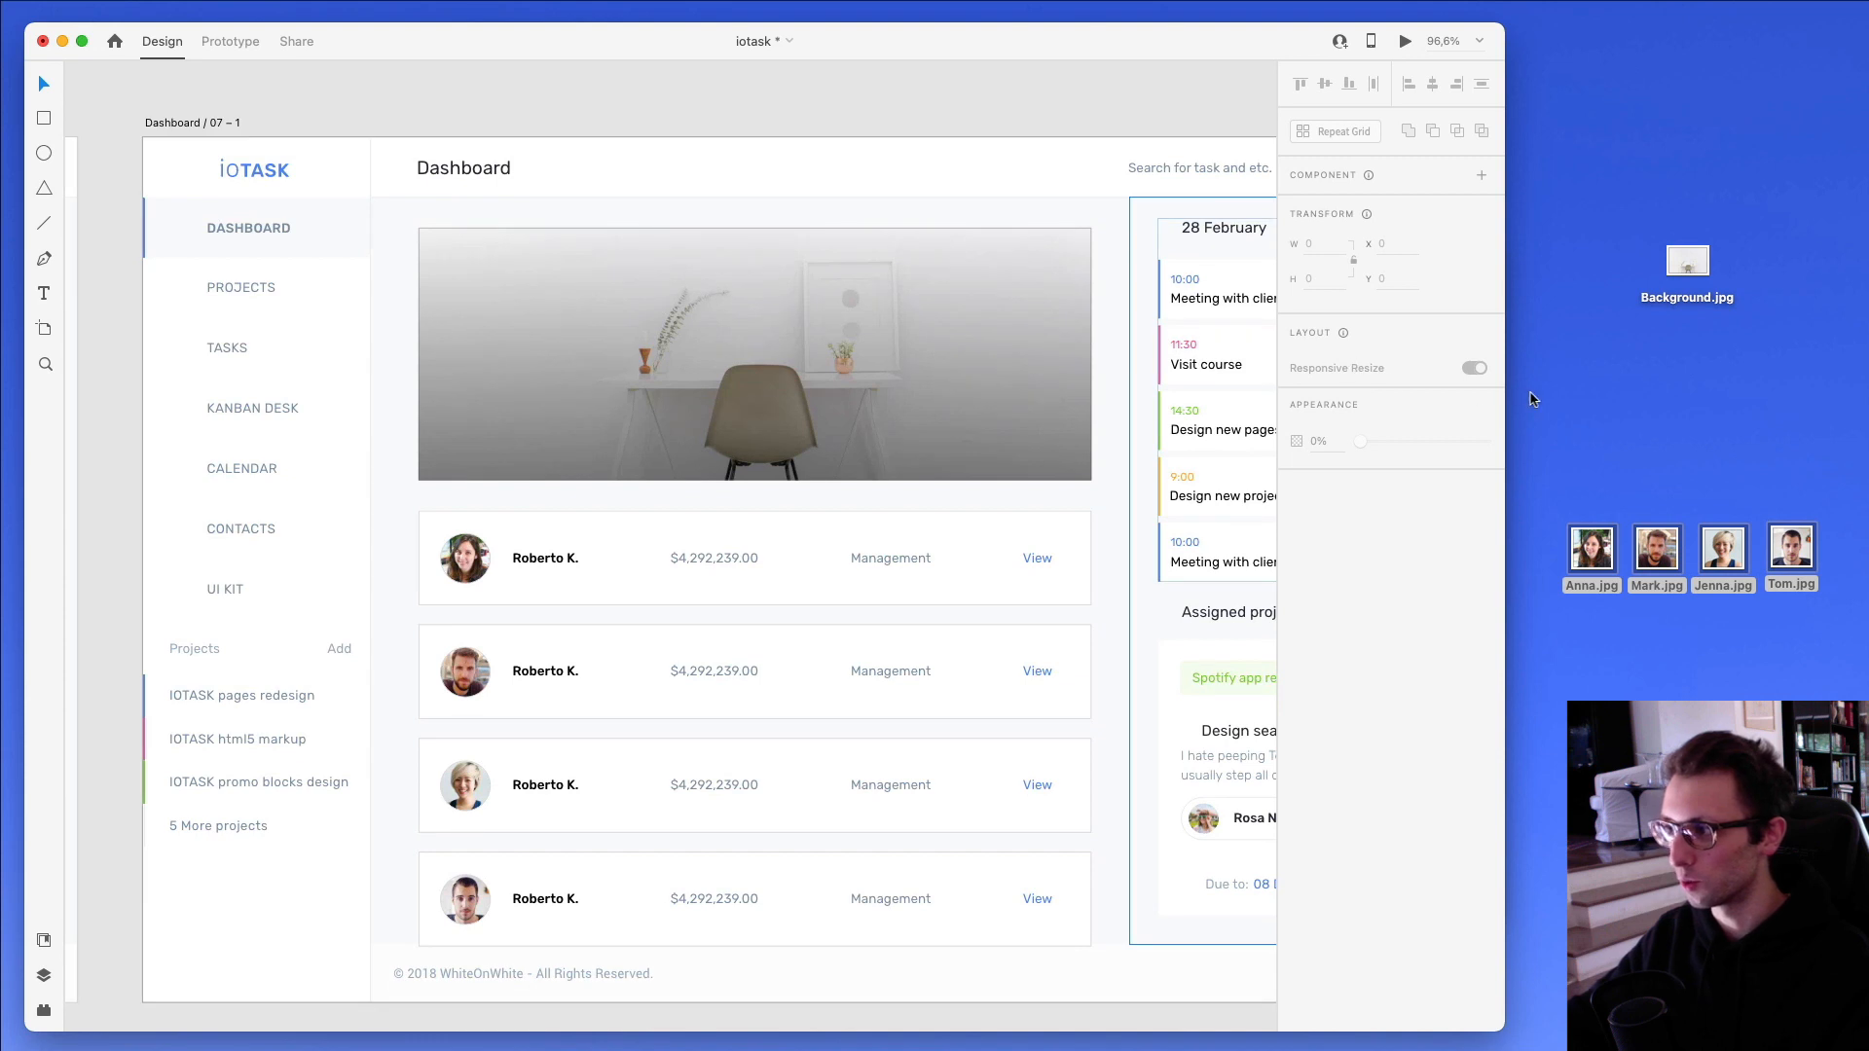
# - Move Background.jpg and the four portrait files aside on the desktop and widen the design window to show the whole dashboard
pyautogui.moveTo(1574, 239); pyautogui.dragTo(1867, 678)
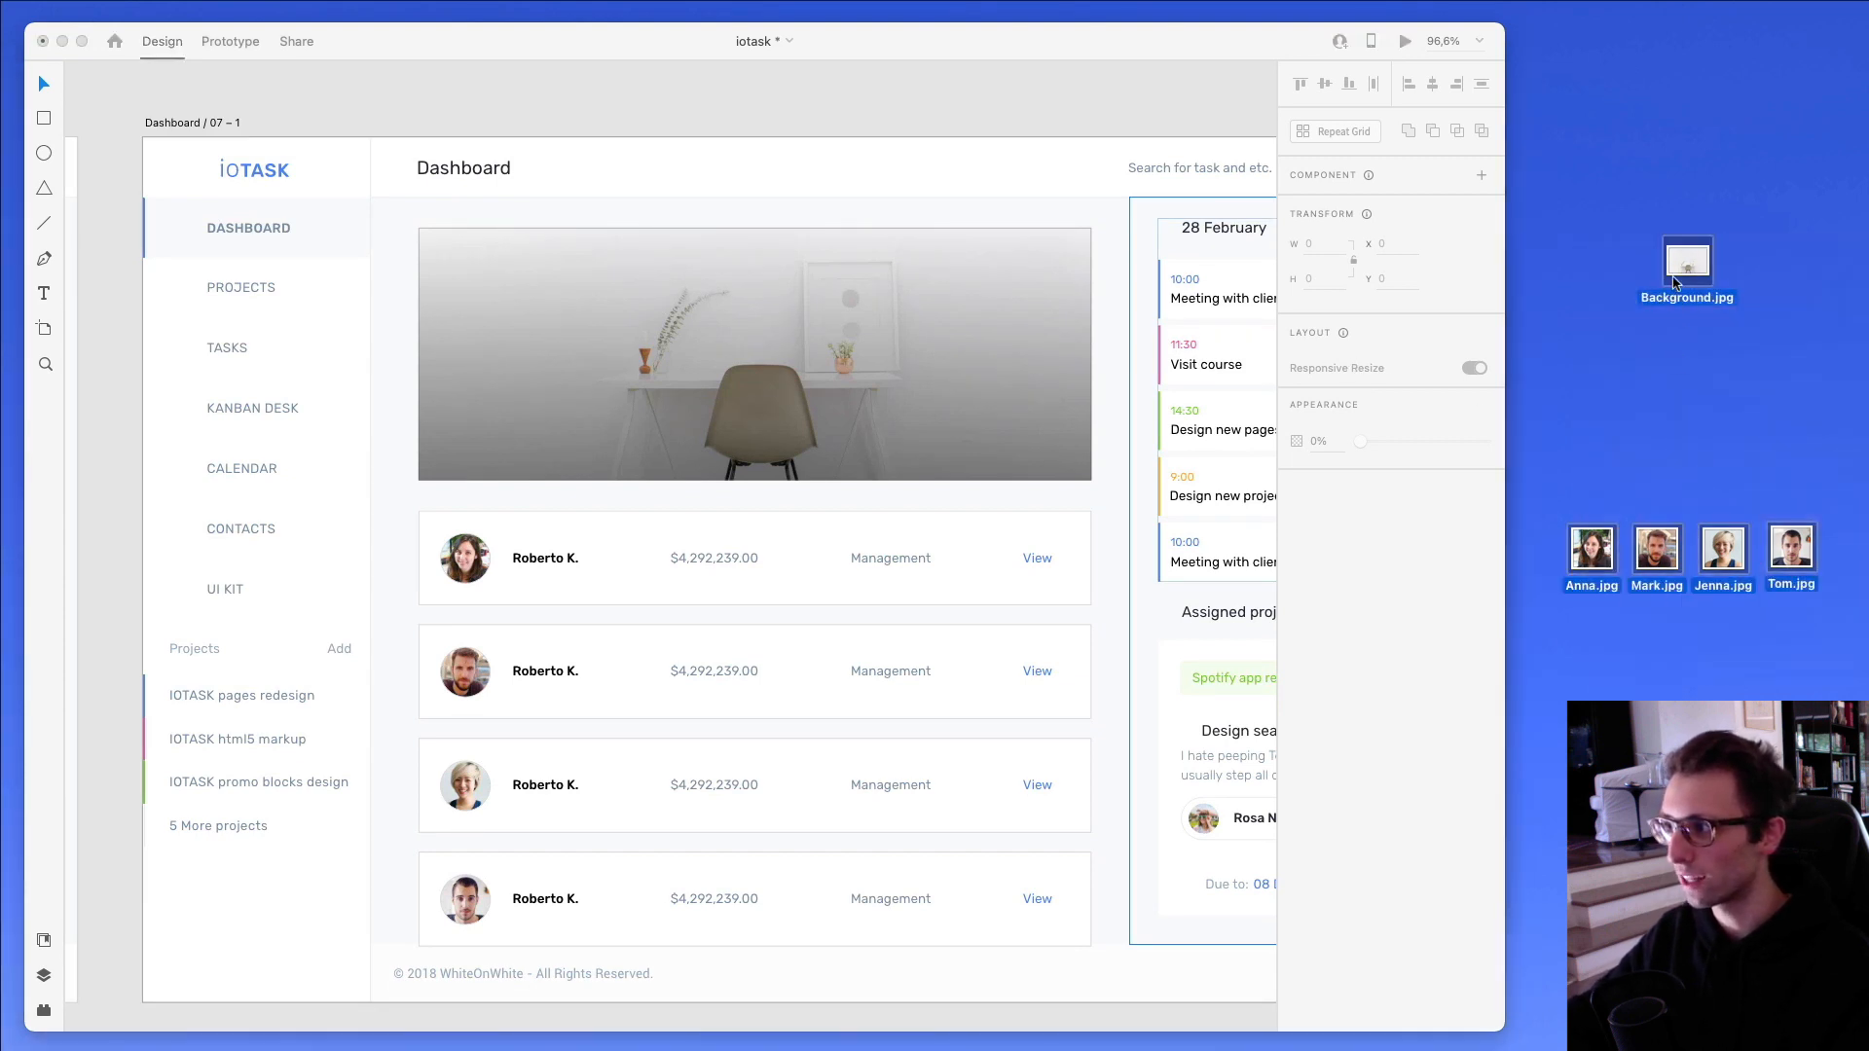
pyautogui.moveTo(1673, 276); pyautogui.dragTo(1868, 281)
pyautogui.moveTo(1502, 241); pyautogui.dragTo(1838, 242)
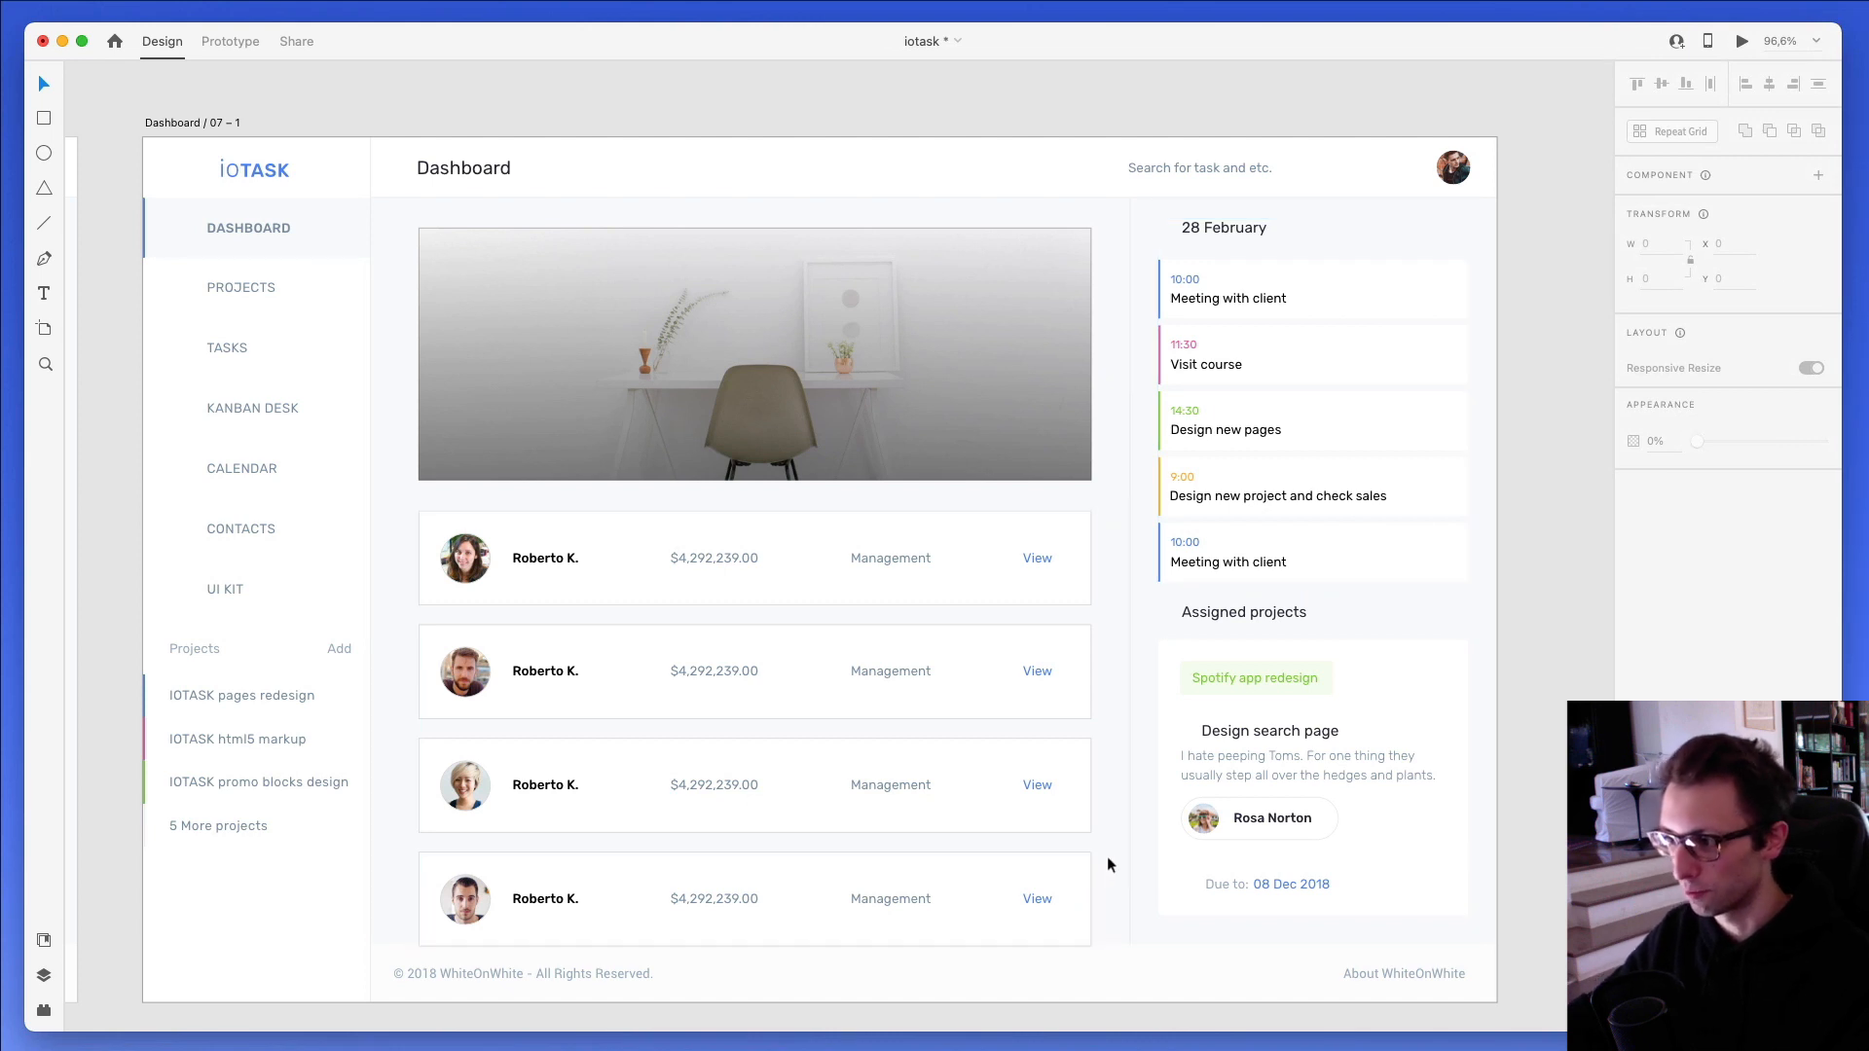
pyautogui.scroll(-2, 1088, 839)
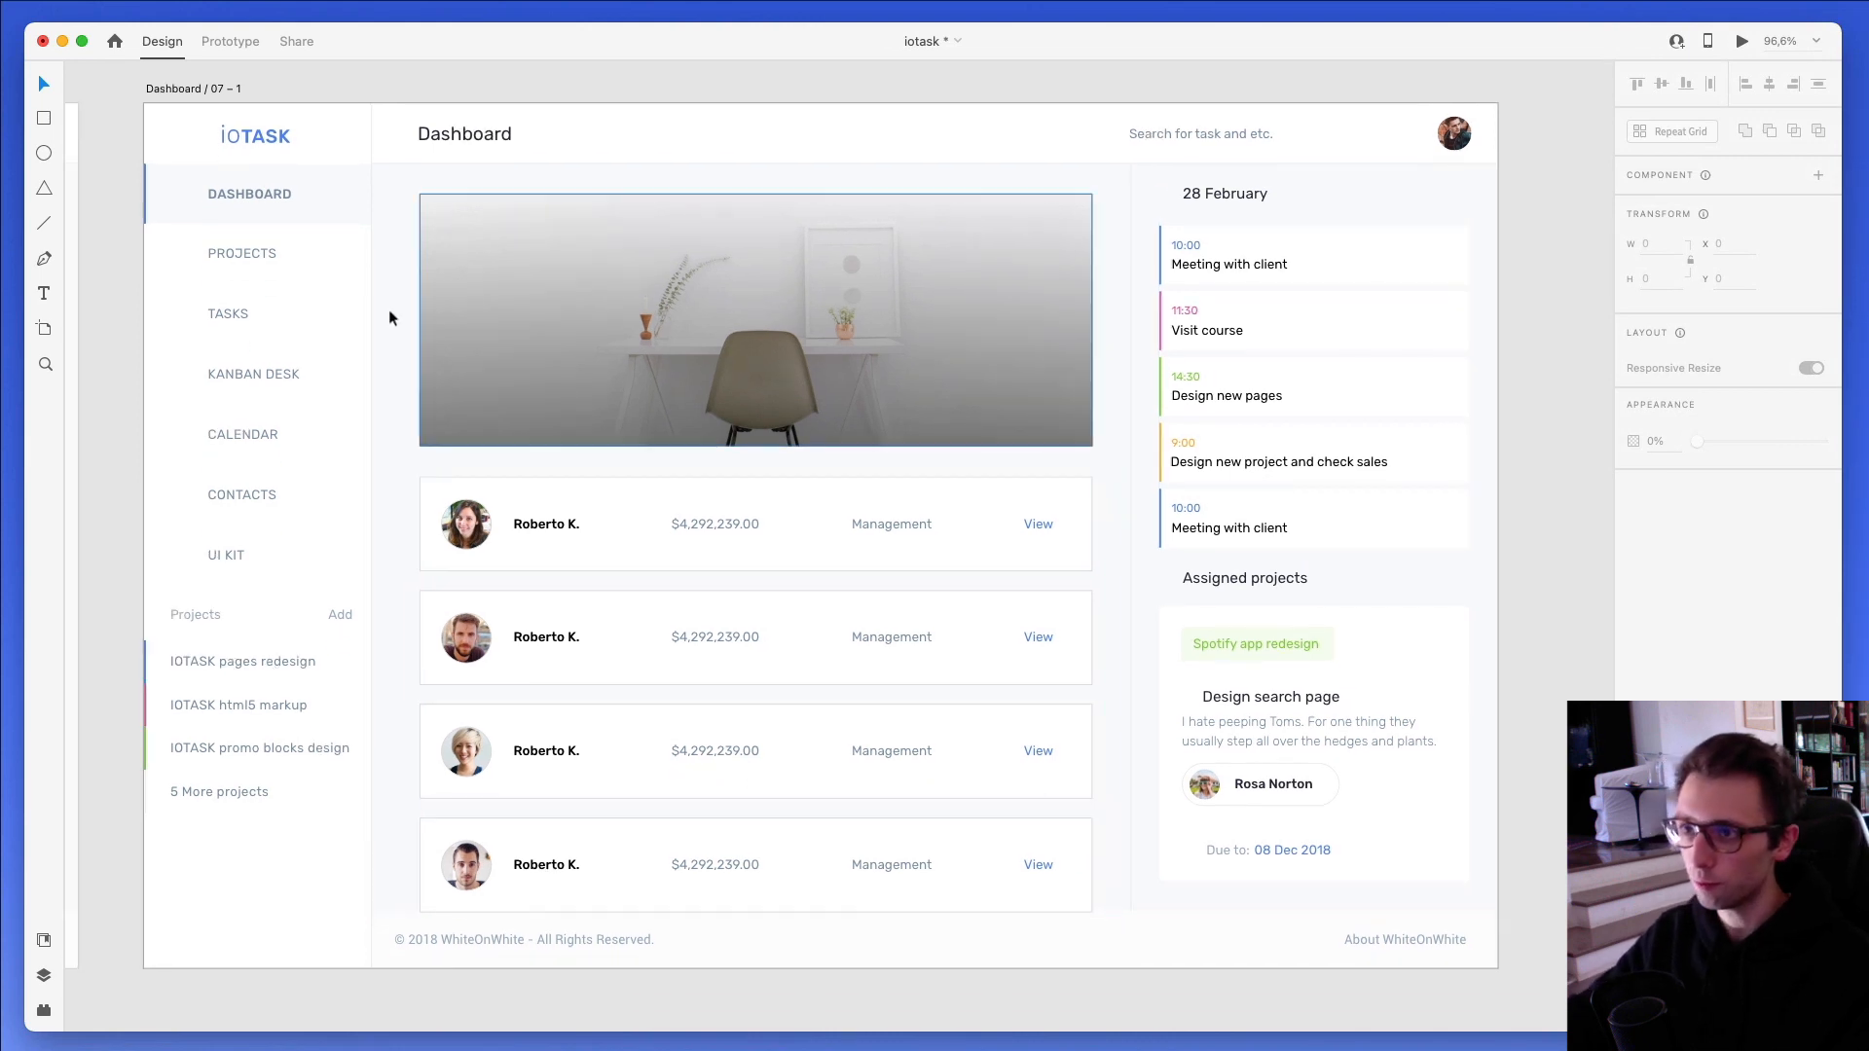
# - Select the Dashboard / 07 – 1 artboard, check it in the desktop preview and close the preview
pyautogui.click(152, 90)
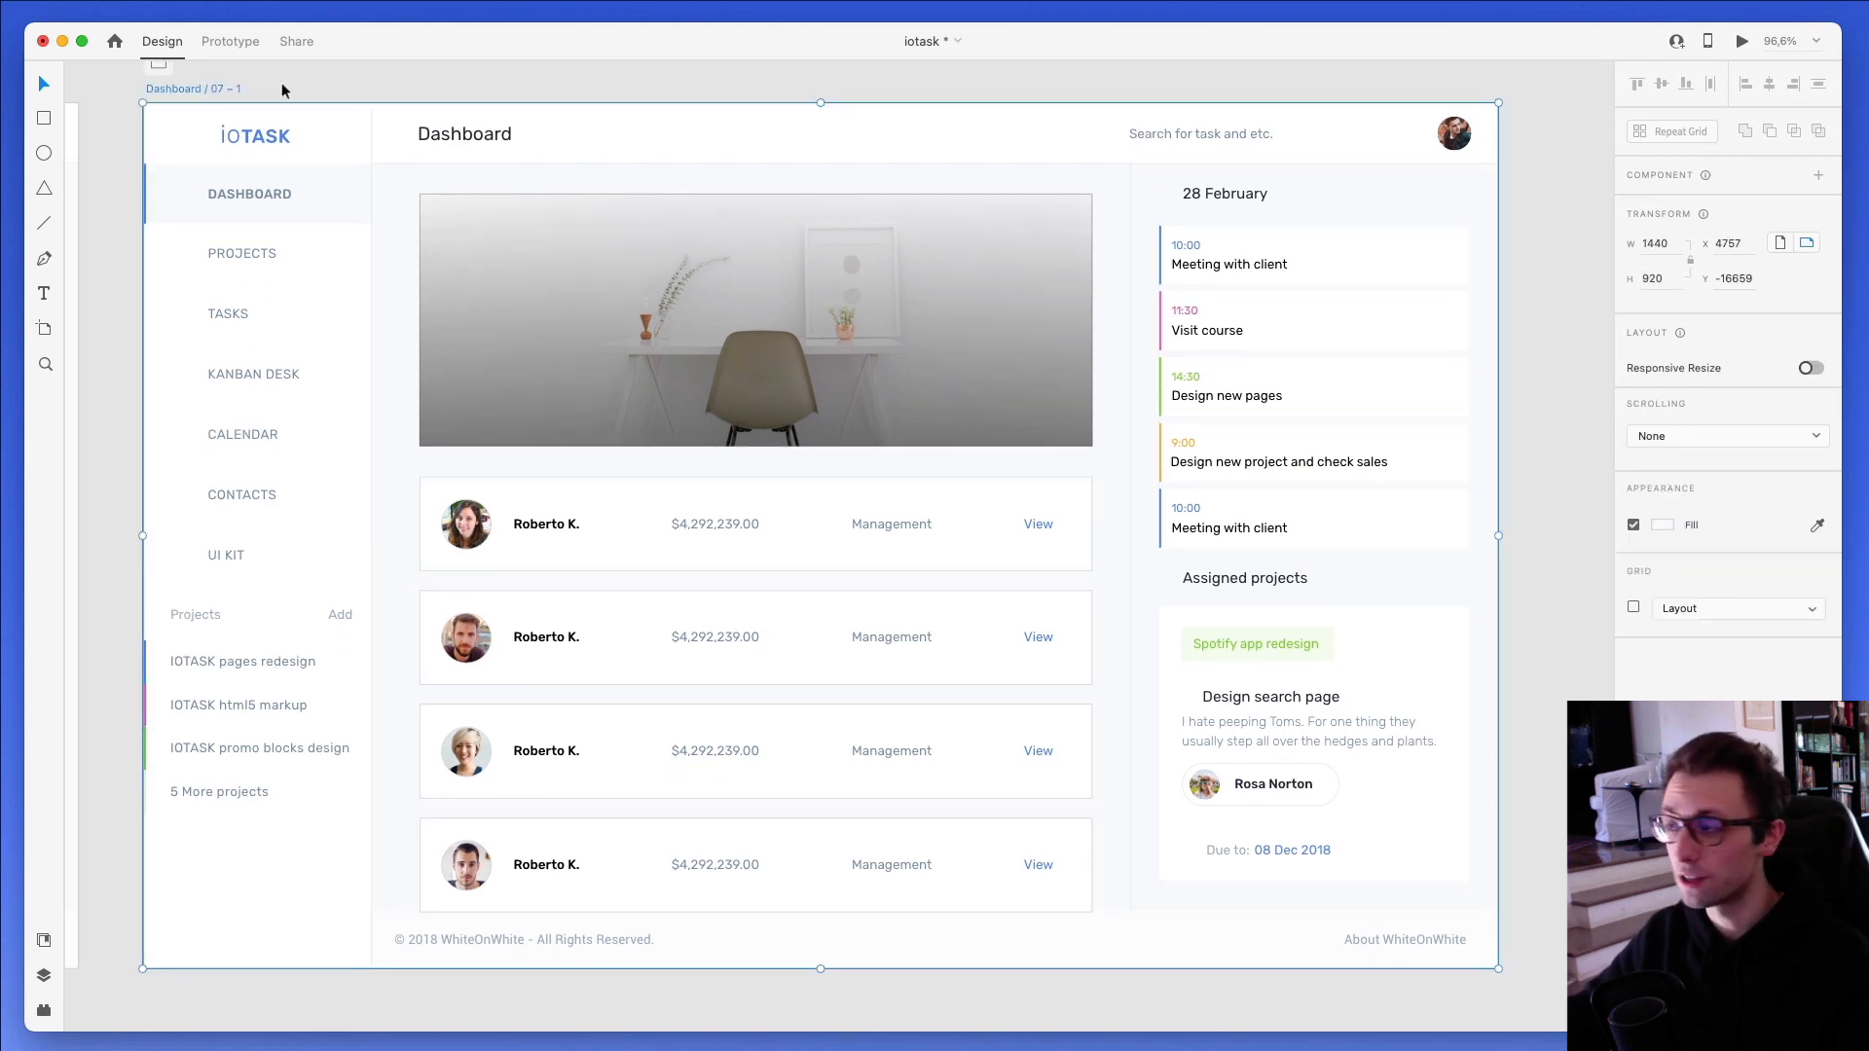
pyautogui.click(1736, 49)
pyautogui.moveTo(1561, 17); pyautogui.dragTo(1017, 88)
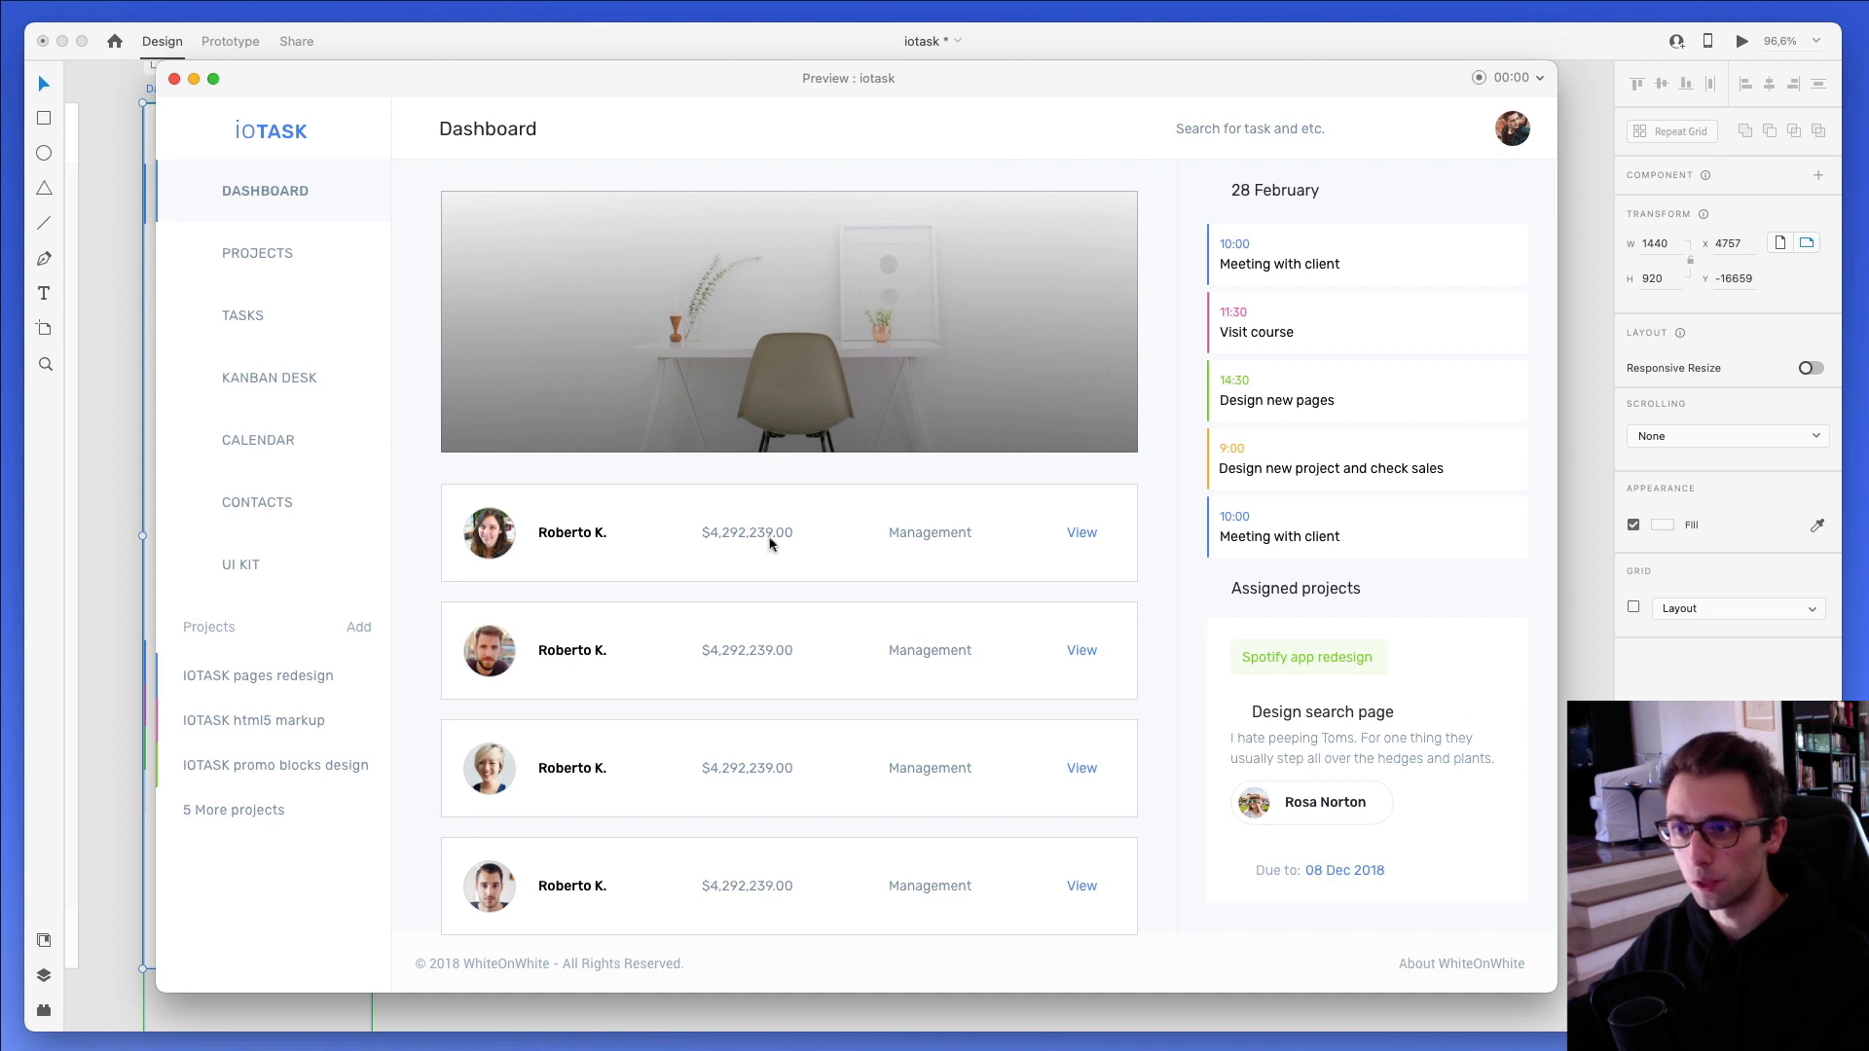
pyautogui.click(175, 79)
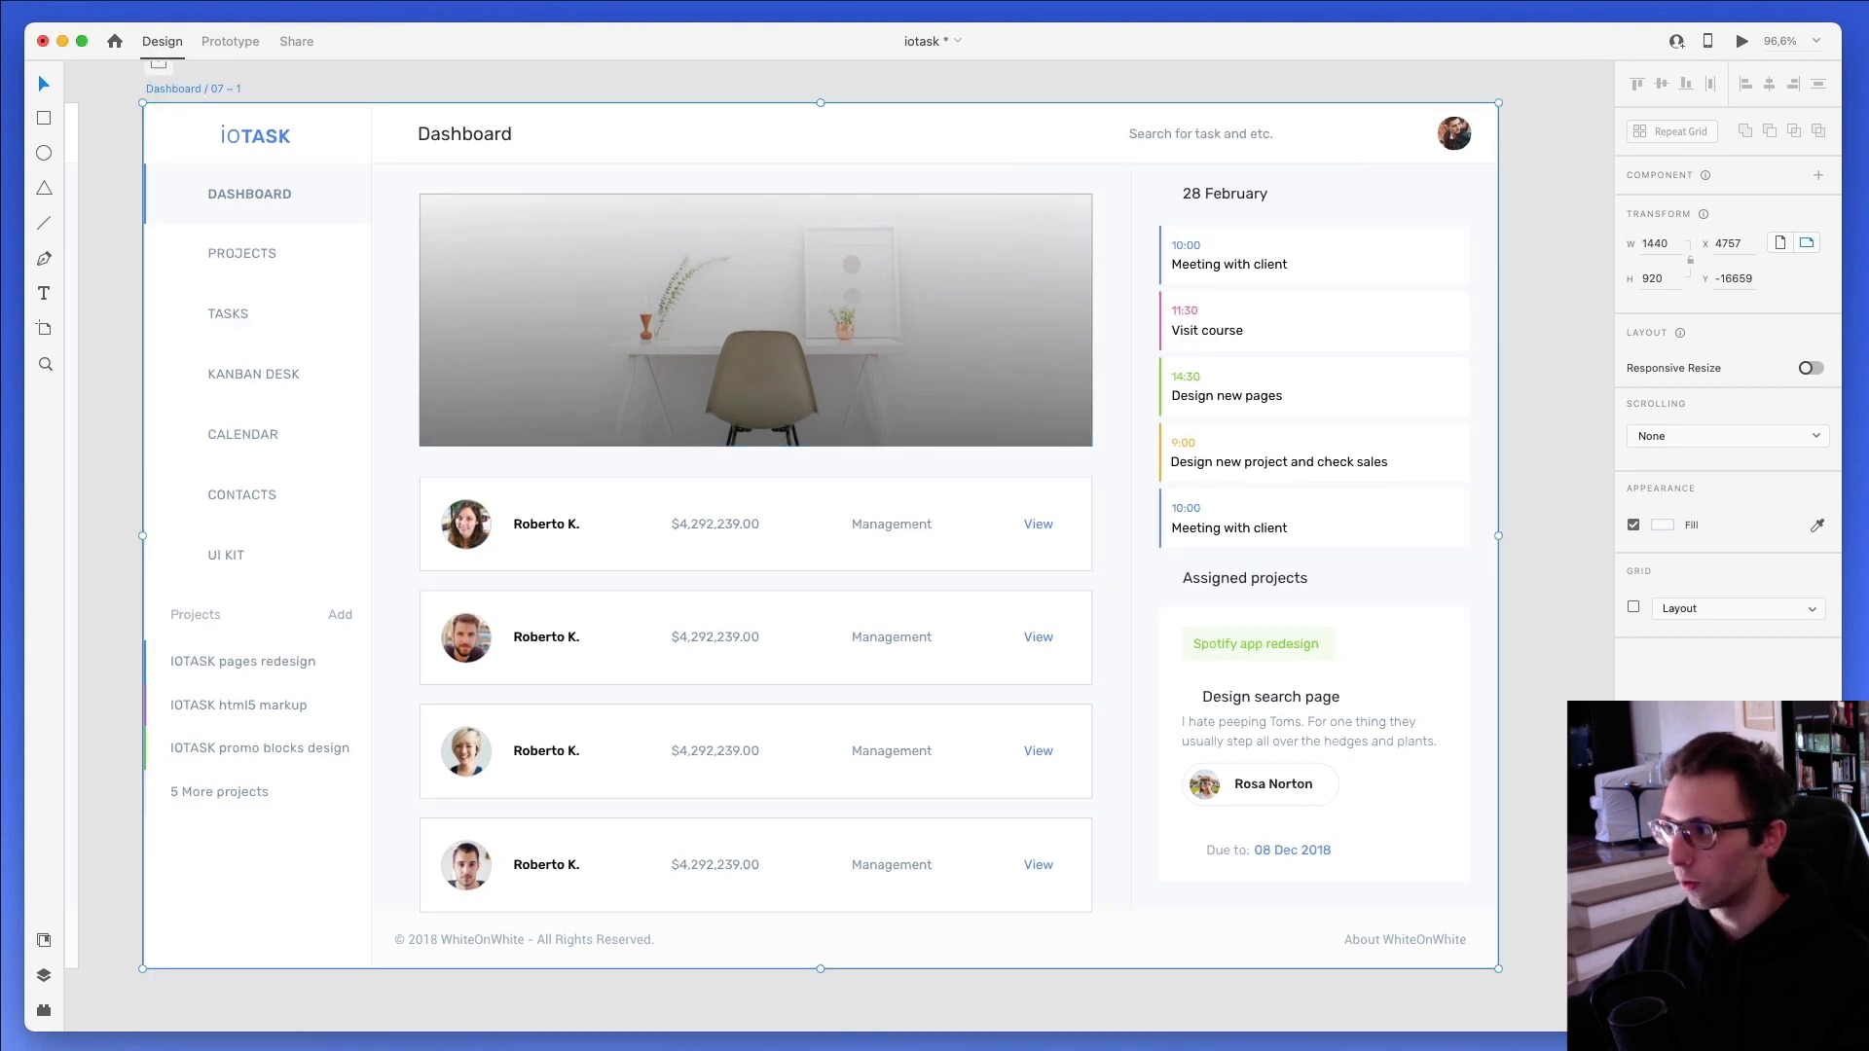
# - Set the scrolling of the Dashboard / 07 – 1 artboard to Vertical
pyautogui.click(1718, 429)
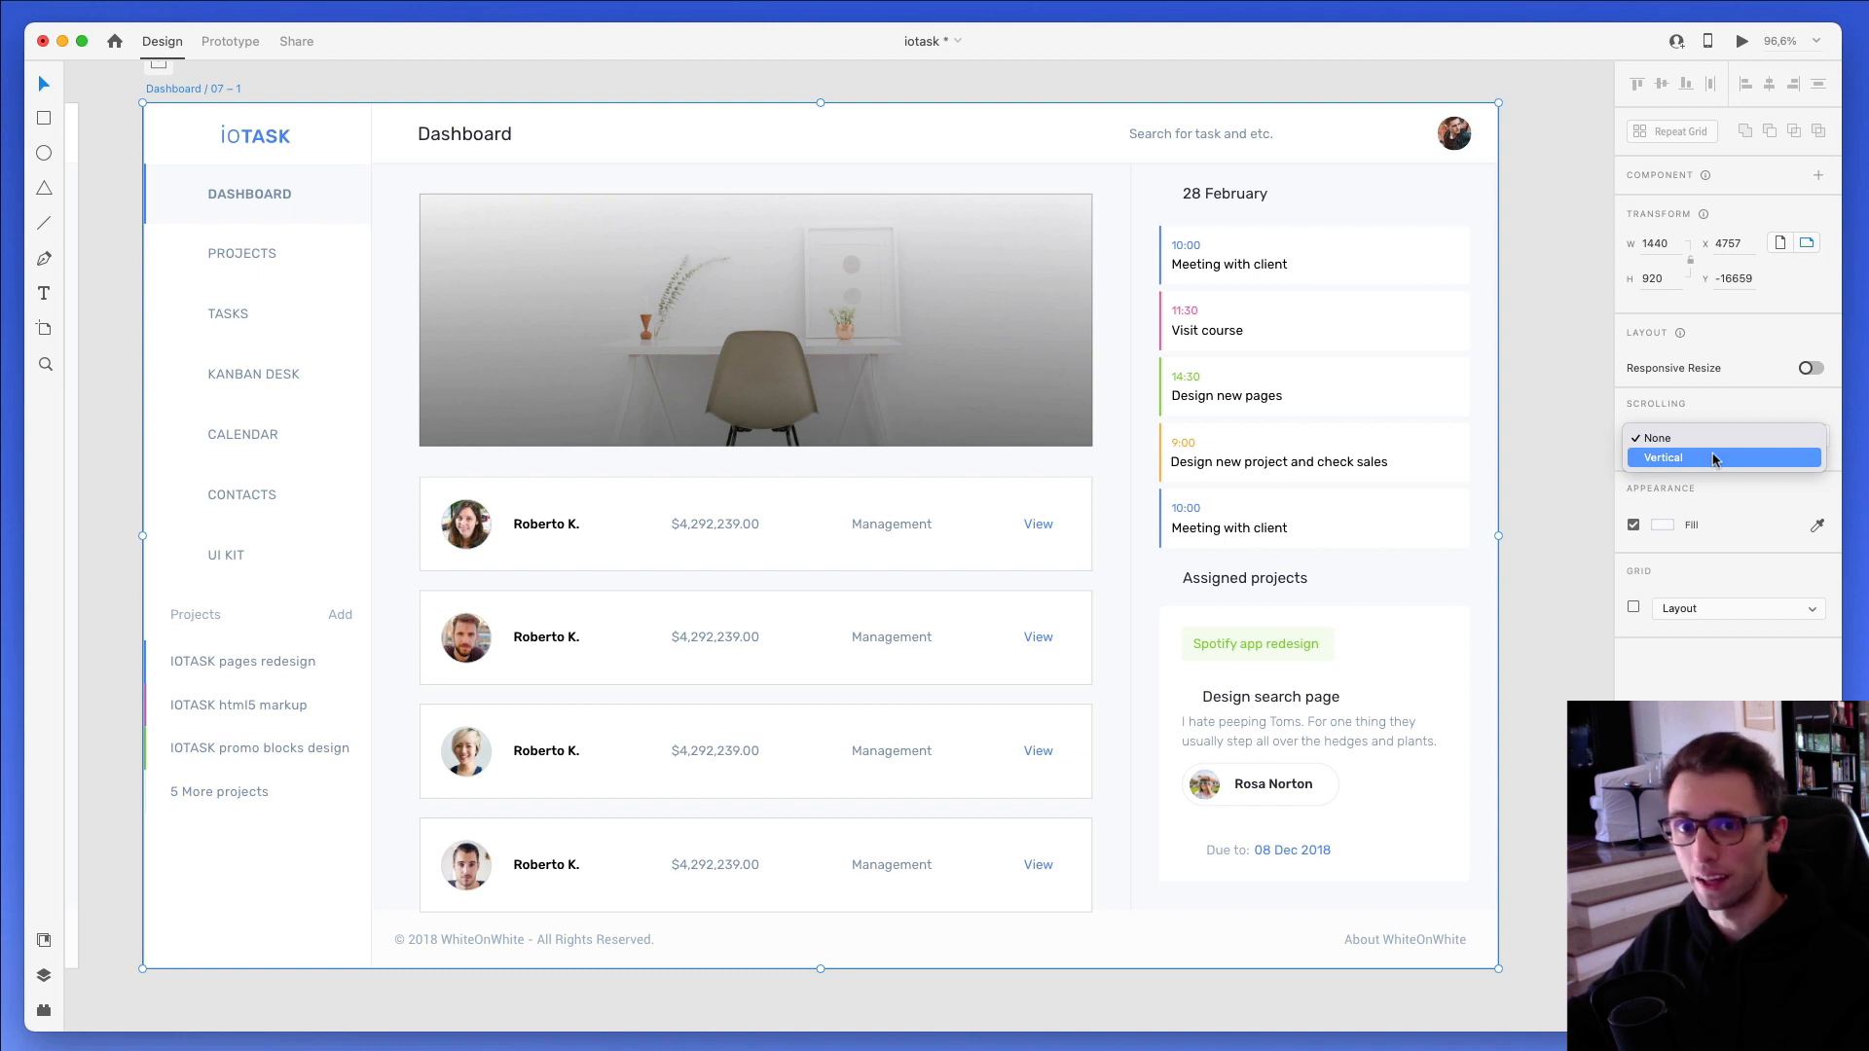
pyautogui.click(1694, 406)
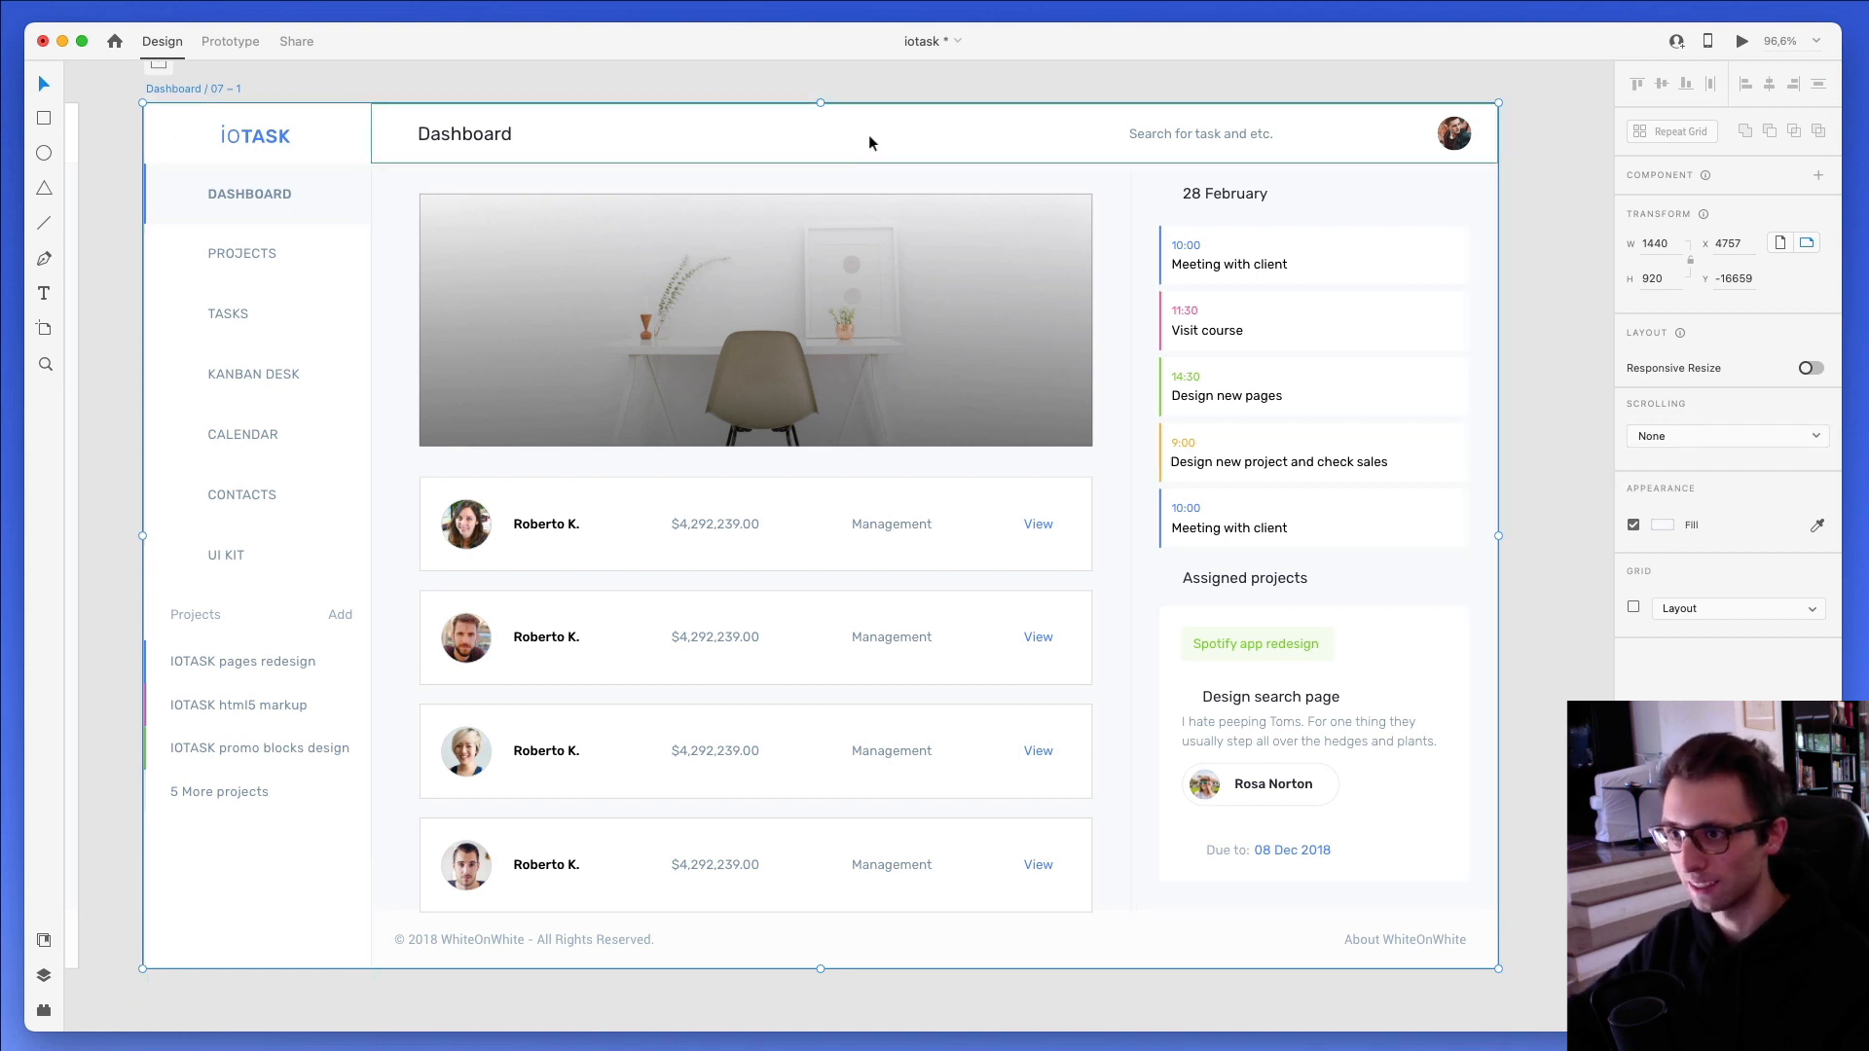
pyautogui.click(1670, 437)
pyautogui.click(1665, 459)
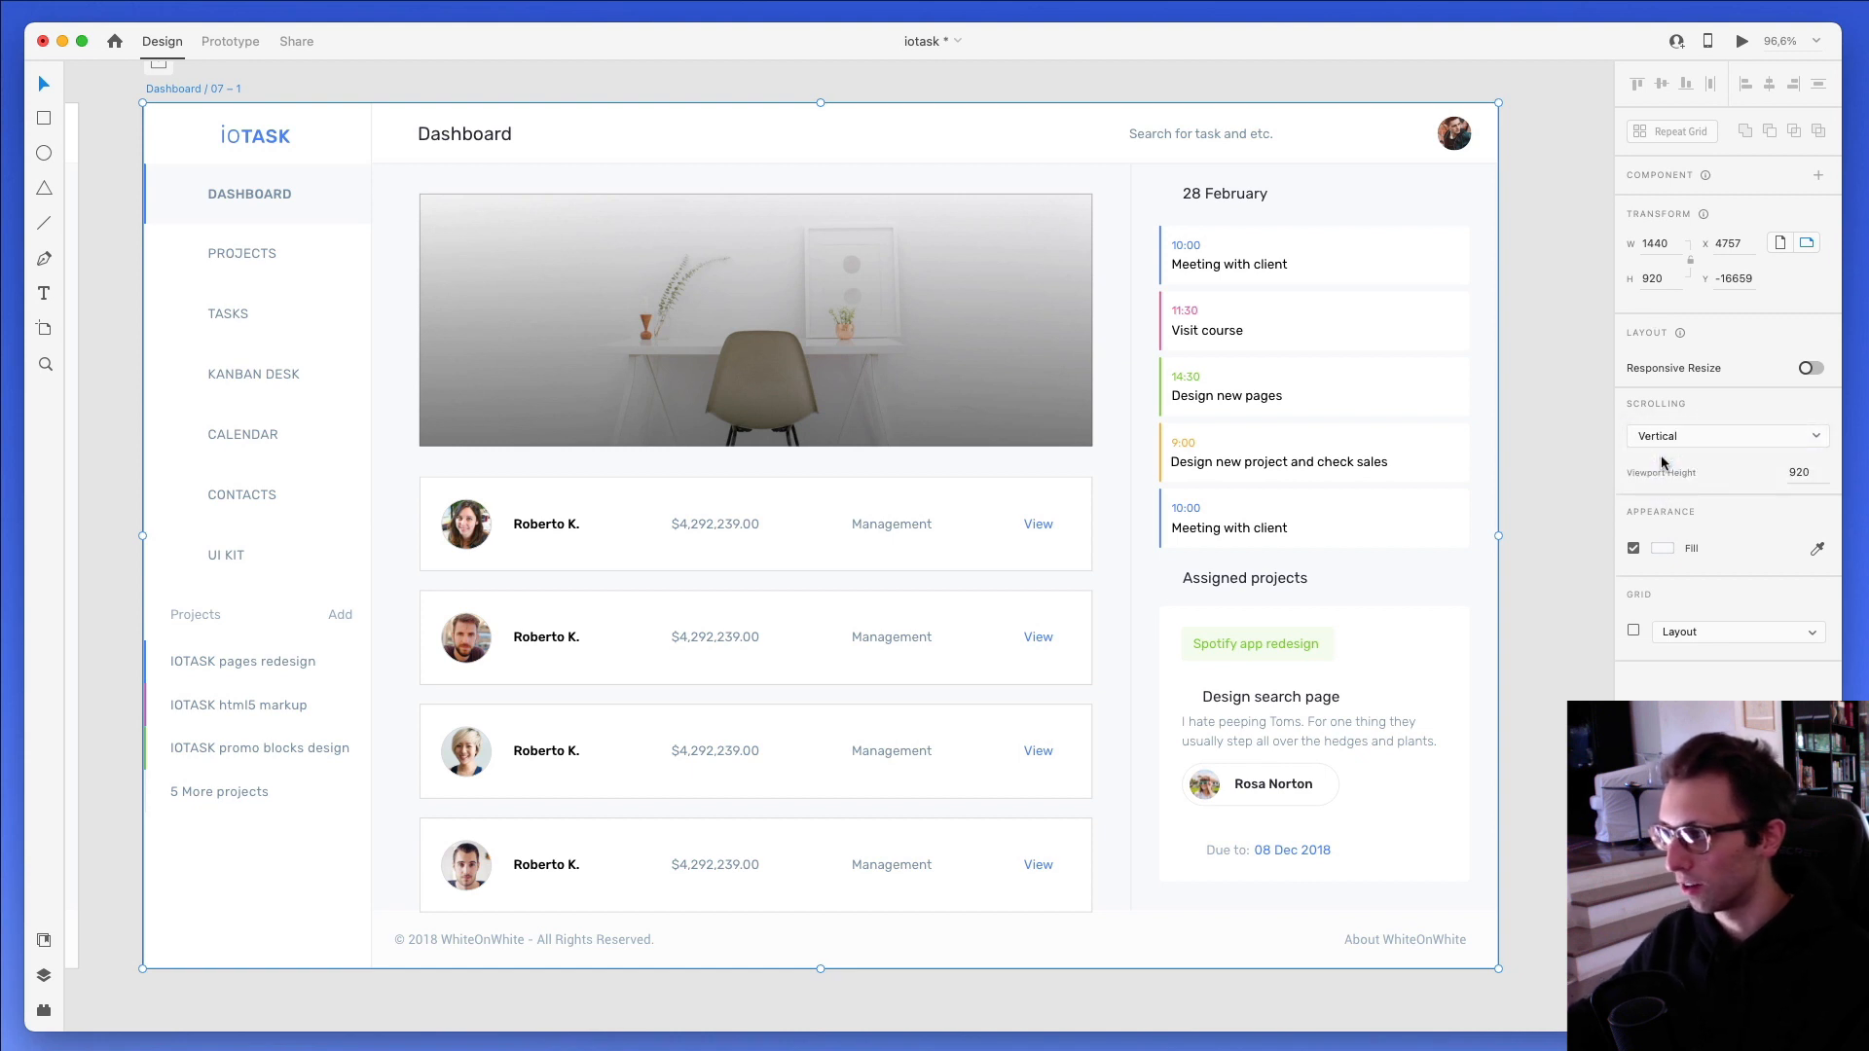
# - Reduce the artboard's viewport height to 661
pyautogui.click(1817, 474)
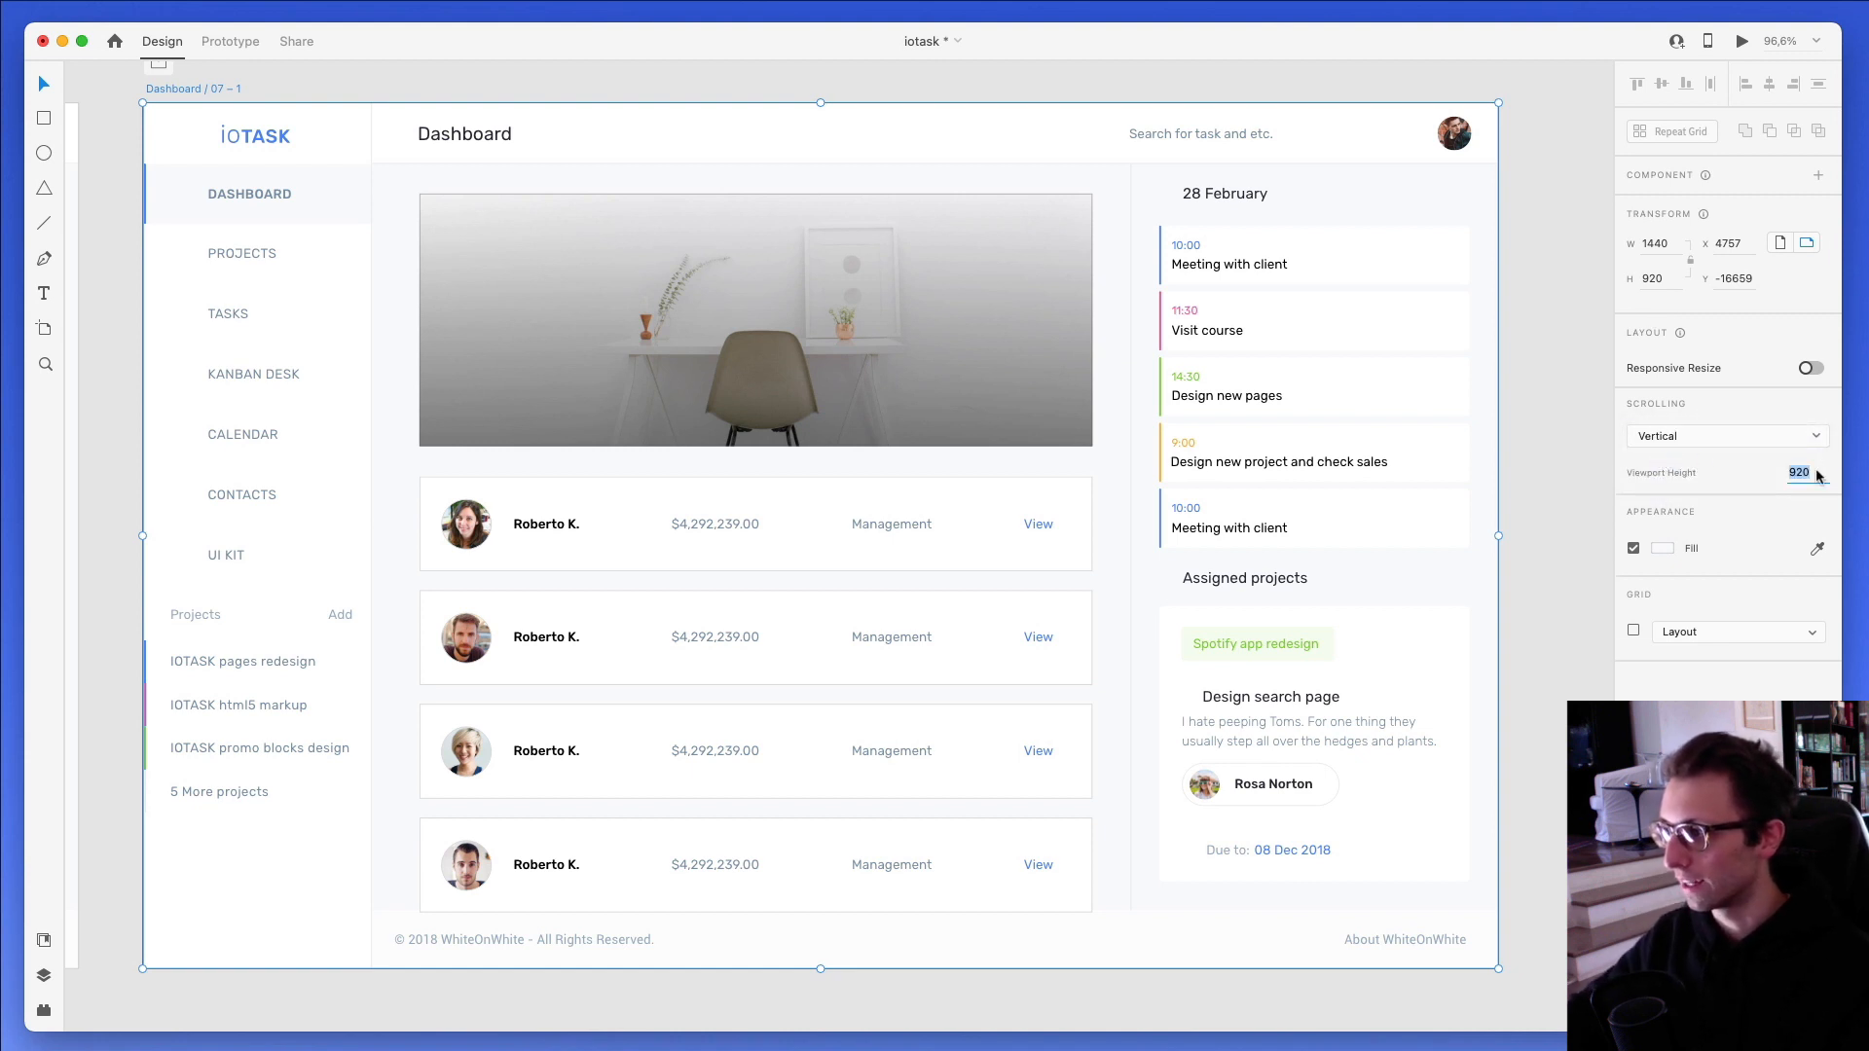
pyautogui.hotkey('shift', 'Down')
pyautogui.hotkey('shift', 'Down')
pyautogui.hotkey('shift', 'Down')
pyautogui.hotkey('shift', 'Down')
pyautogui.hotkey('shift', 'Down')
pyautogui.hotkey('shift', 'Down')
pyautogui.hotkey('shift', 'Down')
pyautogui.hotkey('shift', 'Down')
pyautogui.hotkey('shift', 'Down')
pyautogui.hotkey('shift', 'Down')
pyautogui.hotkey('shift', 'Down')
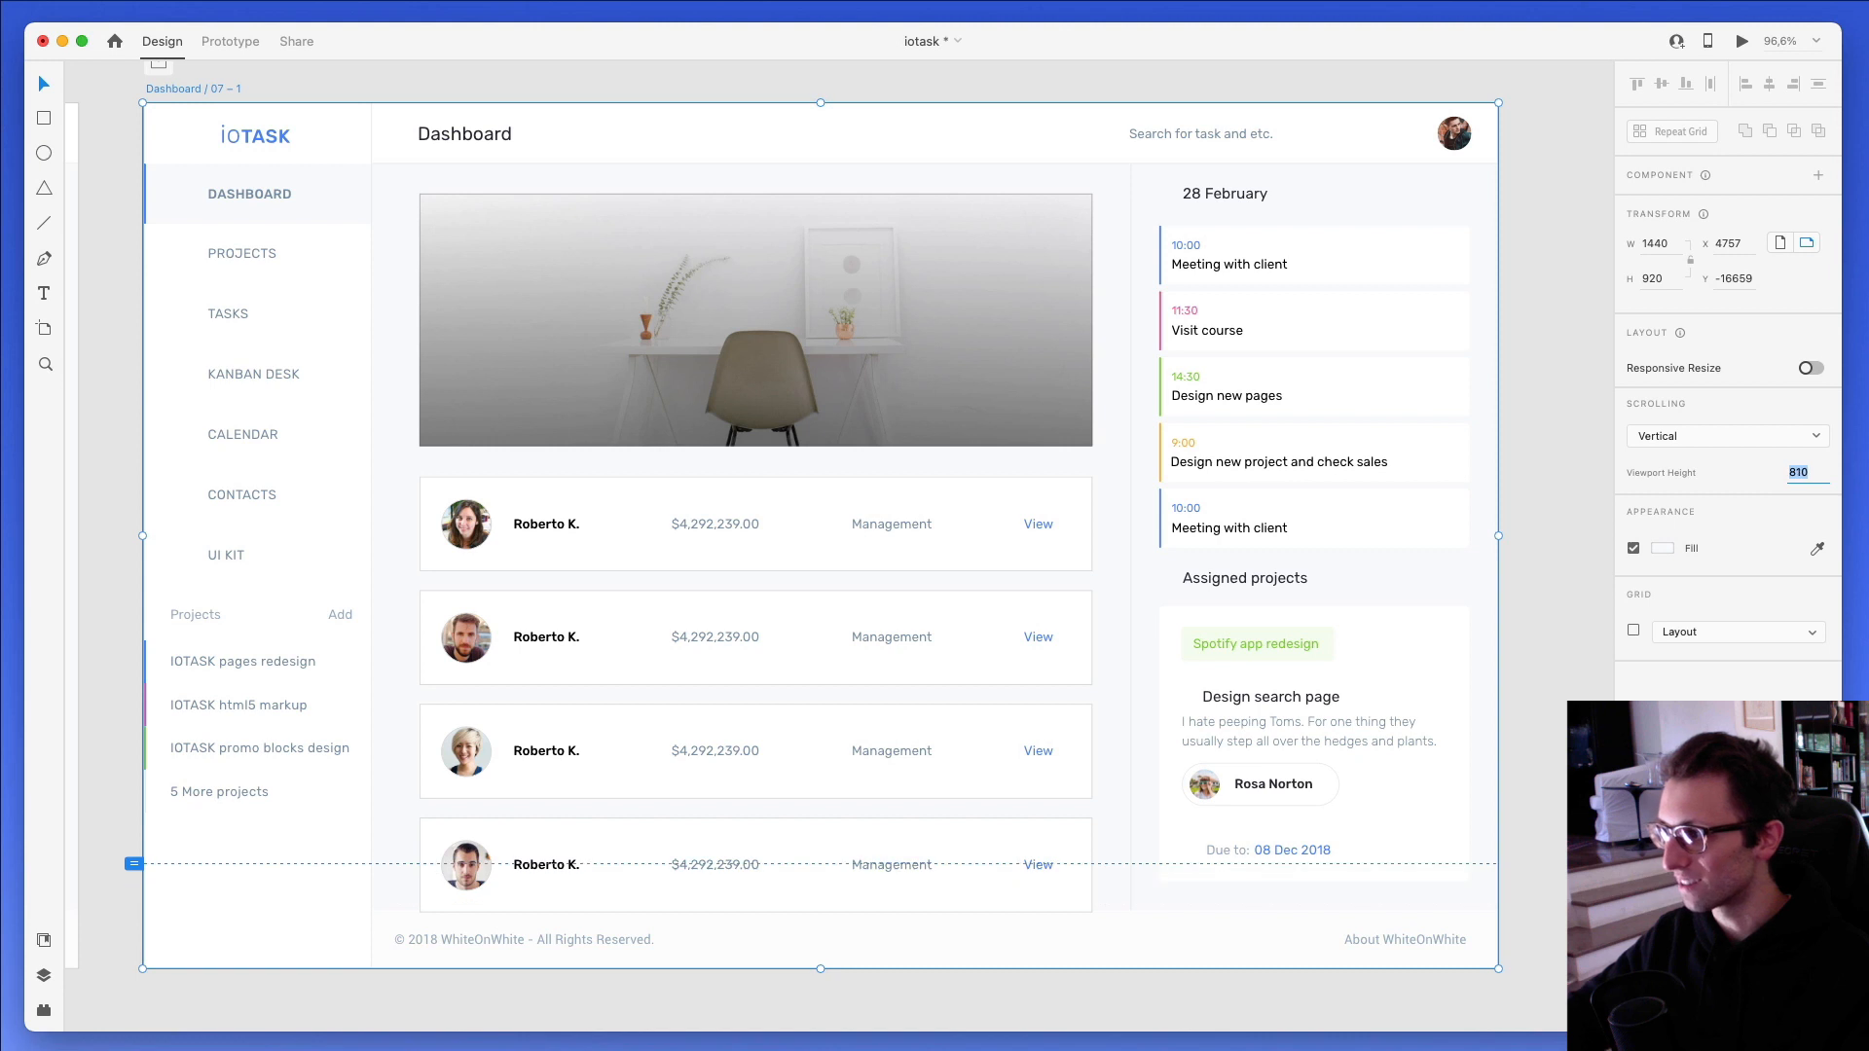
pyautogui.hotkey('shift', 'Down')
pyautogui.hotkey('shift', 'Down')
pyautogui.hotkey('shift', 'Down')
pyautogui.hotkey('shift', 'Down')
pyautogui.hotkey('shift', 'Down')
pyautogui.hotkey('shift', 'Down')
pyautogui.hotkey('shift', 'Down')
pyautogui.hotkey('shift', 'Down')
pyautogui.hotkey('shift', 'Down')
pyautogui.hotkey('shift', 'Down')
pyautogui.hotkey('shift', 'Down')
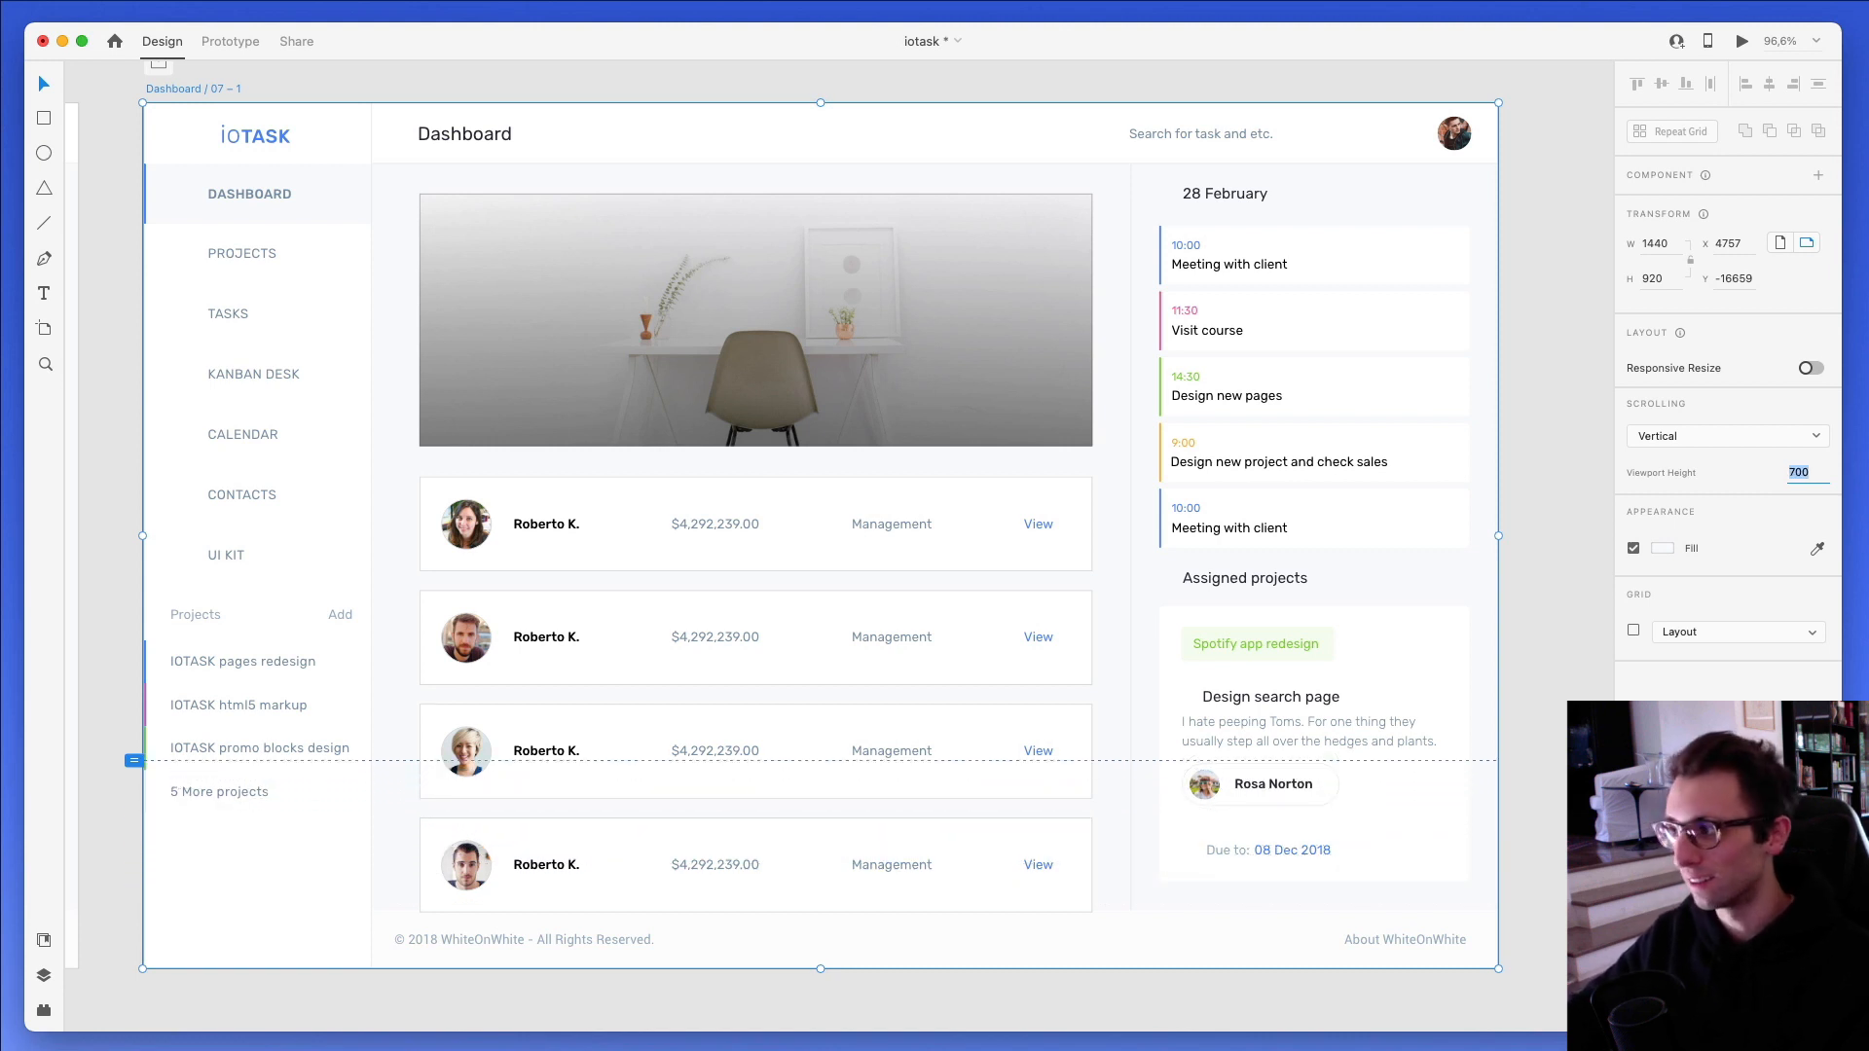
pyautogui.hotkey('shift', 'Down')
pyautogui.hotkey('shift', 'Down')
pyautogui.hotkey('shift', 'Down')
pyautogui.hotkey('shift', 'Down')
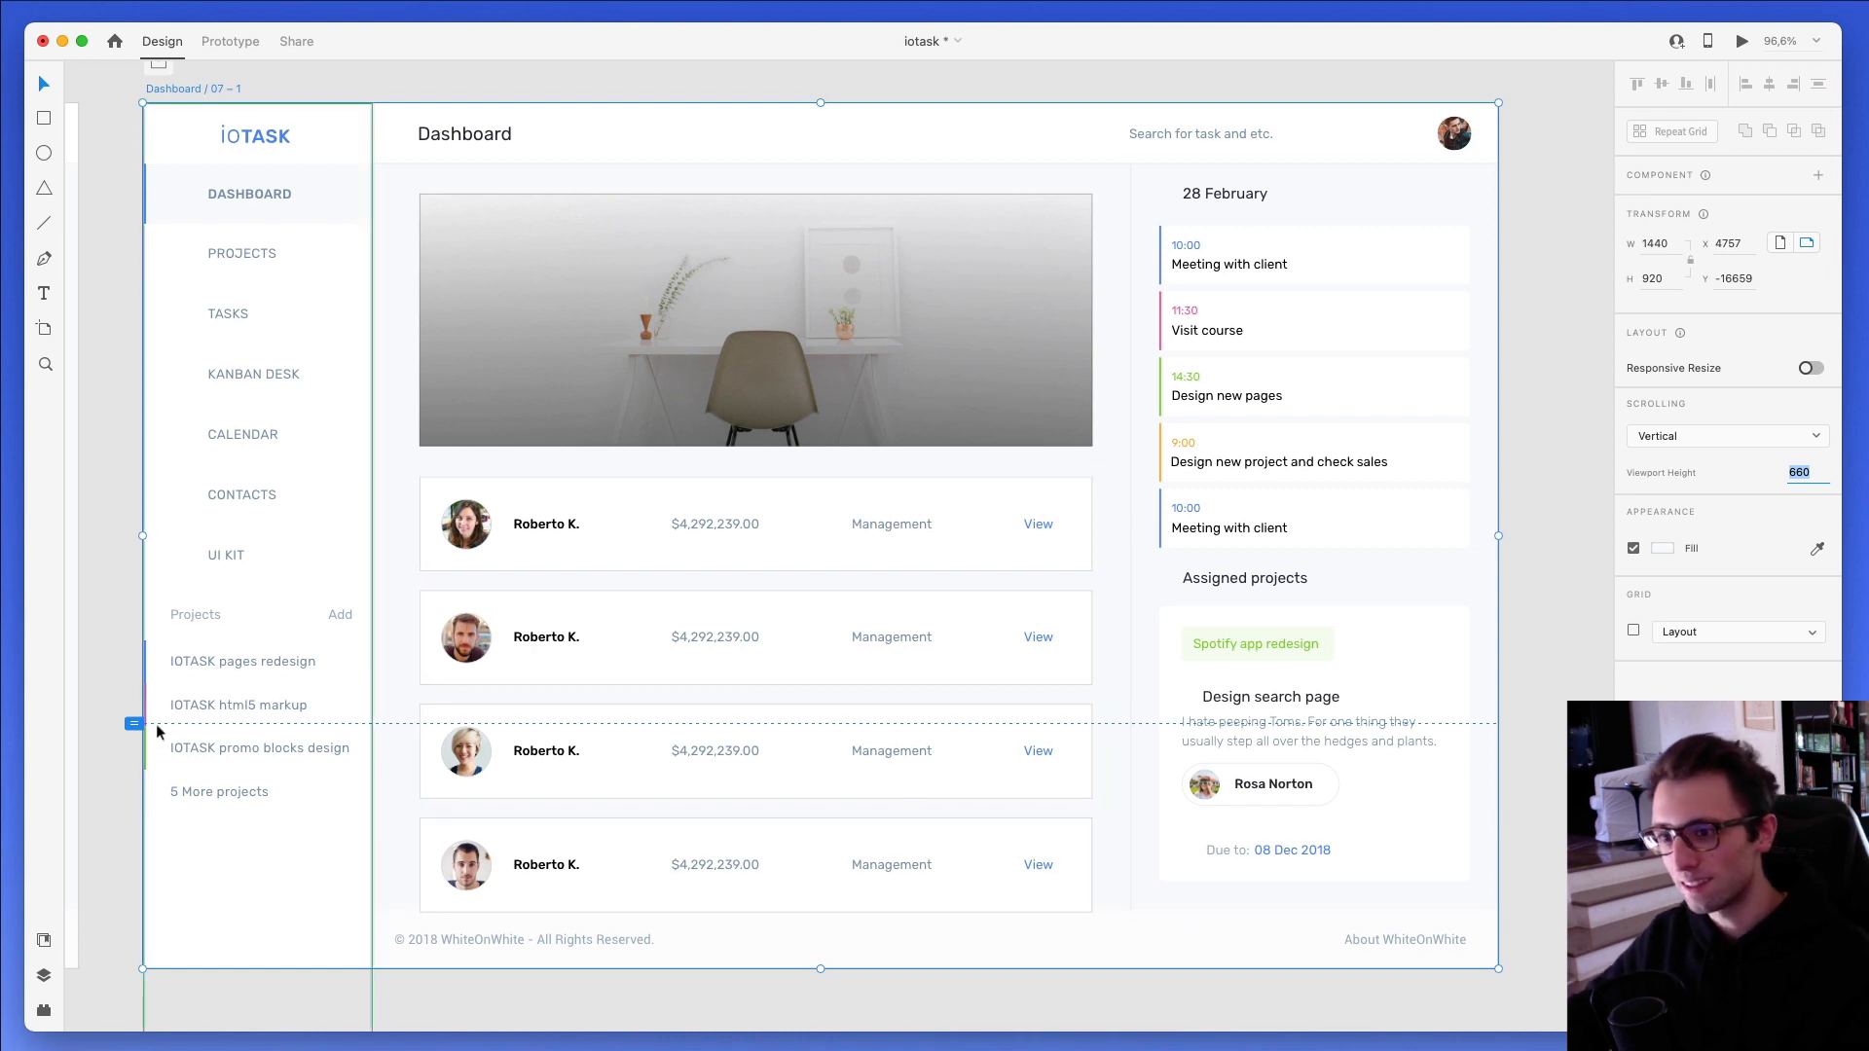
pyautogui.moveTo(132, 725); pyautogui.dragTo(131, 724)
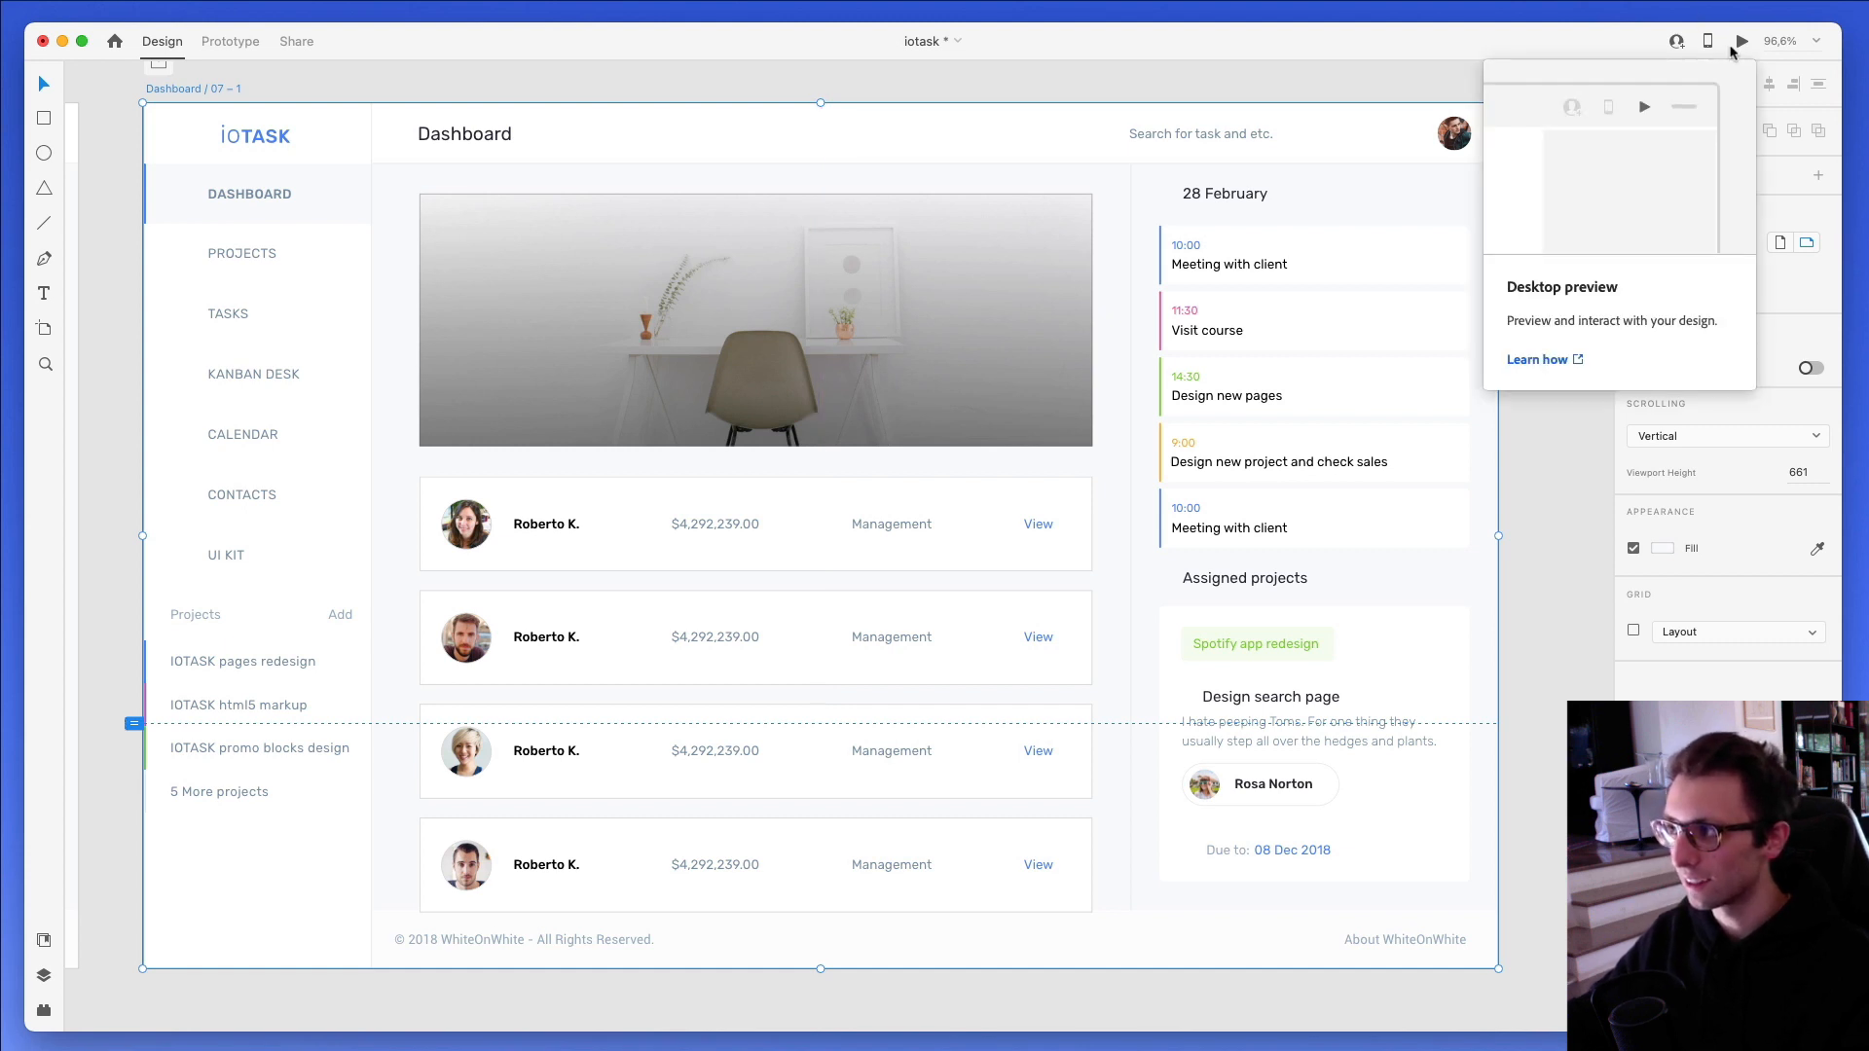
# - Open the desktop preview of the dashboard and test its vertical scrolling
pyautogui.click(1733, 47)
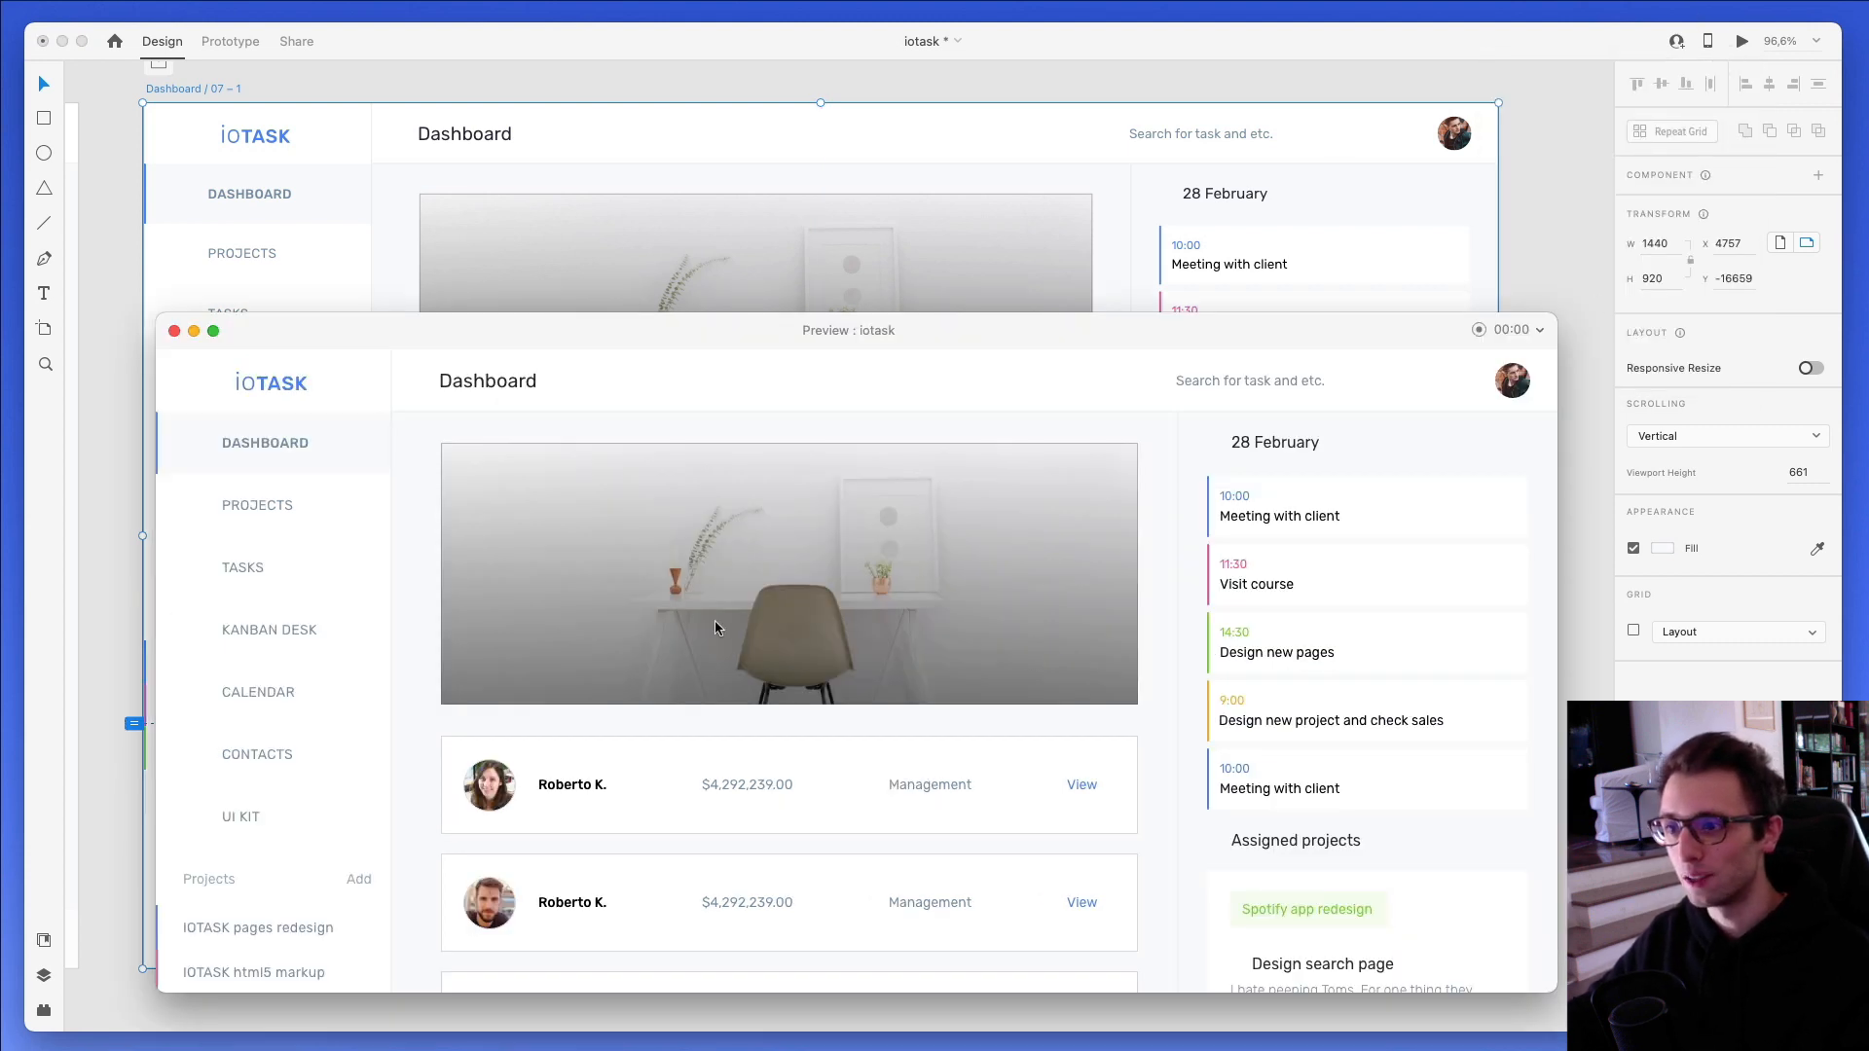
pyautogui.scroll(-1, 716, 622)
pyautogui.scroll(1, 670, 425)
pyautogui.moveTo(682, 330); pyautogui.dragTo(672, 213)
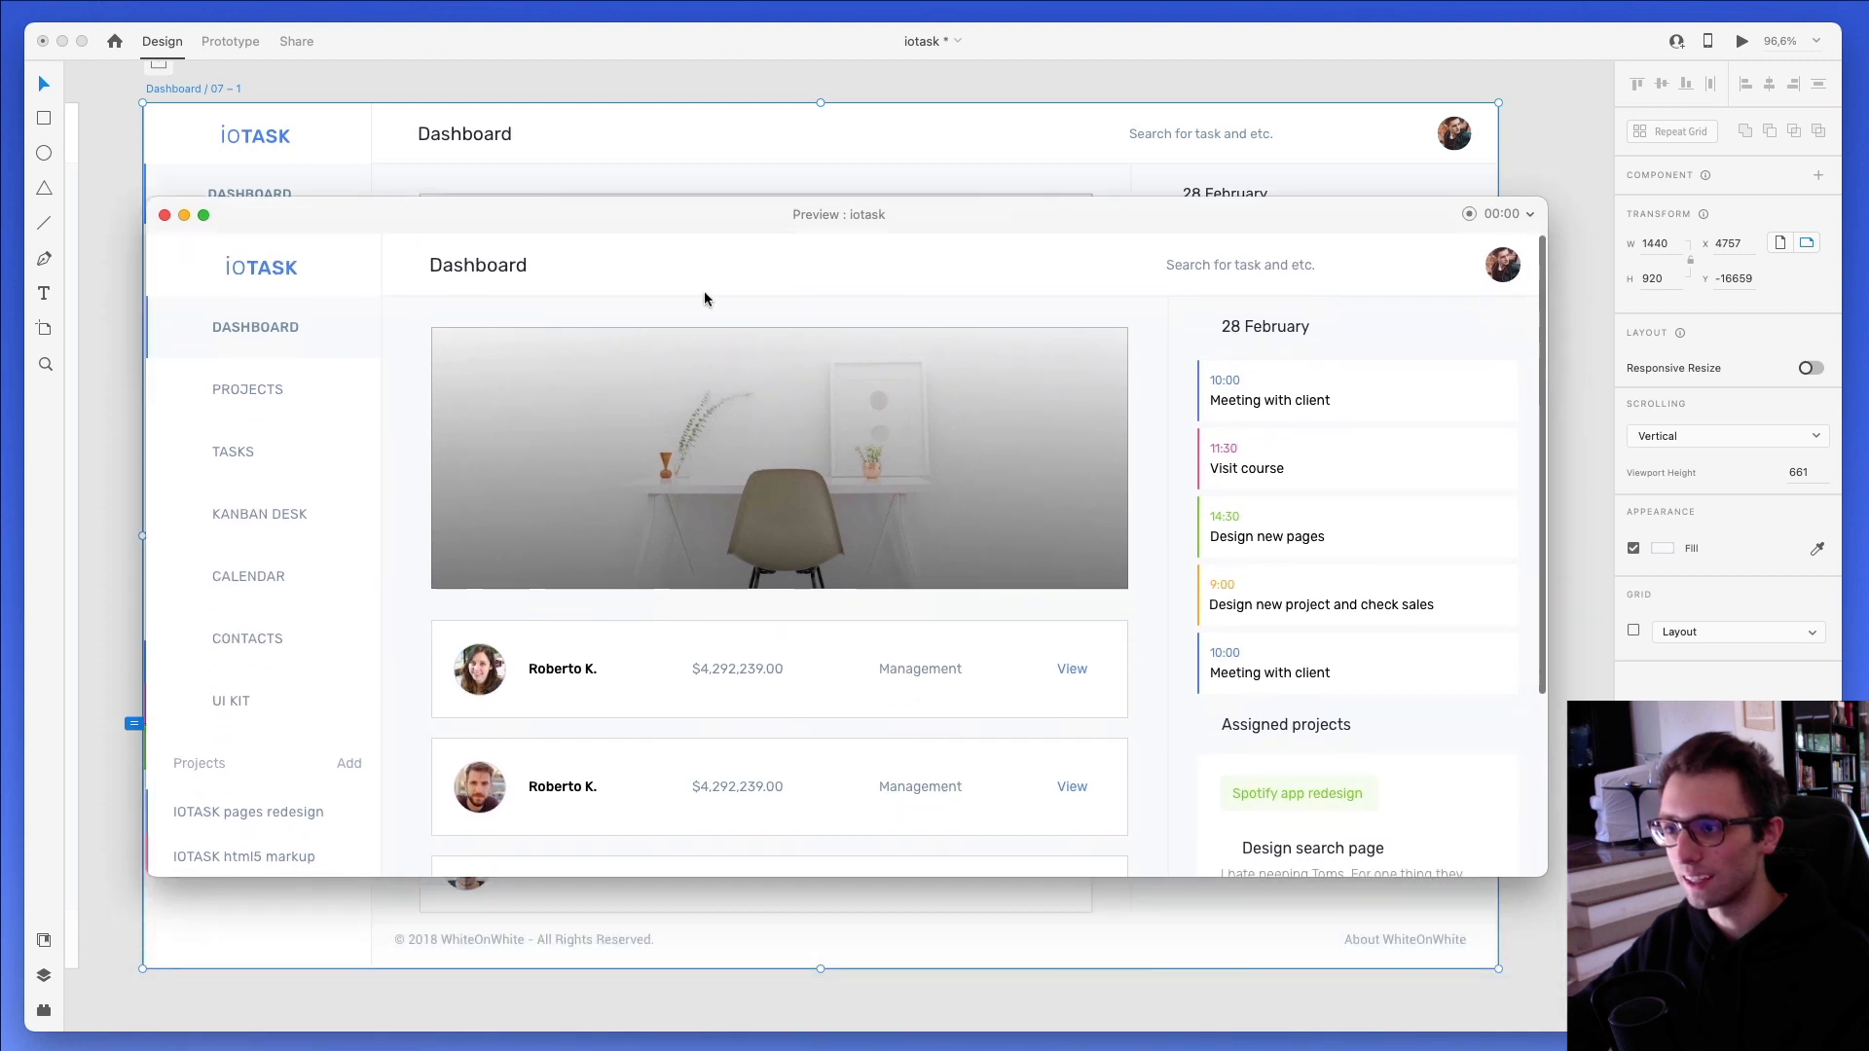
pyautogui.scroll(-6, 762, 446)
pyautogui.scroll(5, 838, 523)
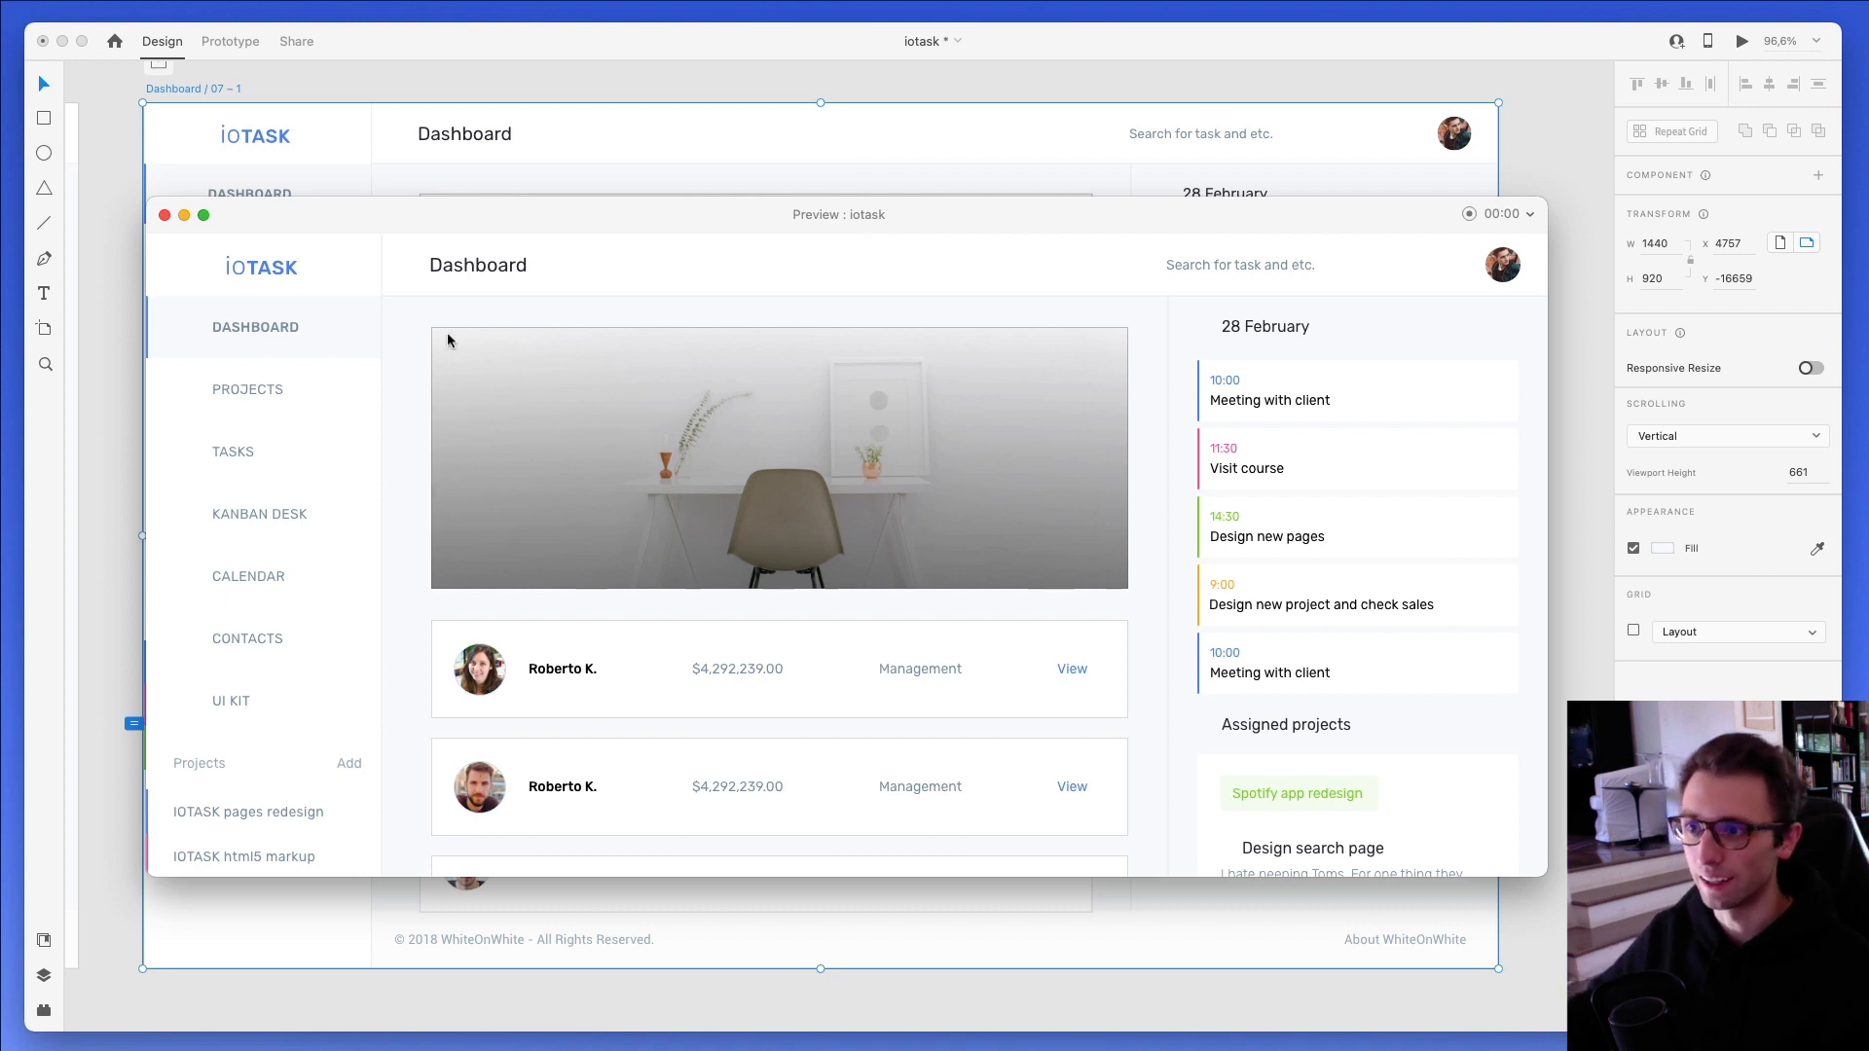
pyautogui.moveTo(500, 207); pyautogui.dragTo(468, 216)
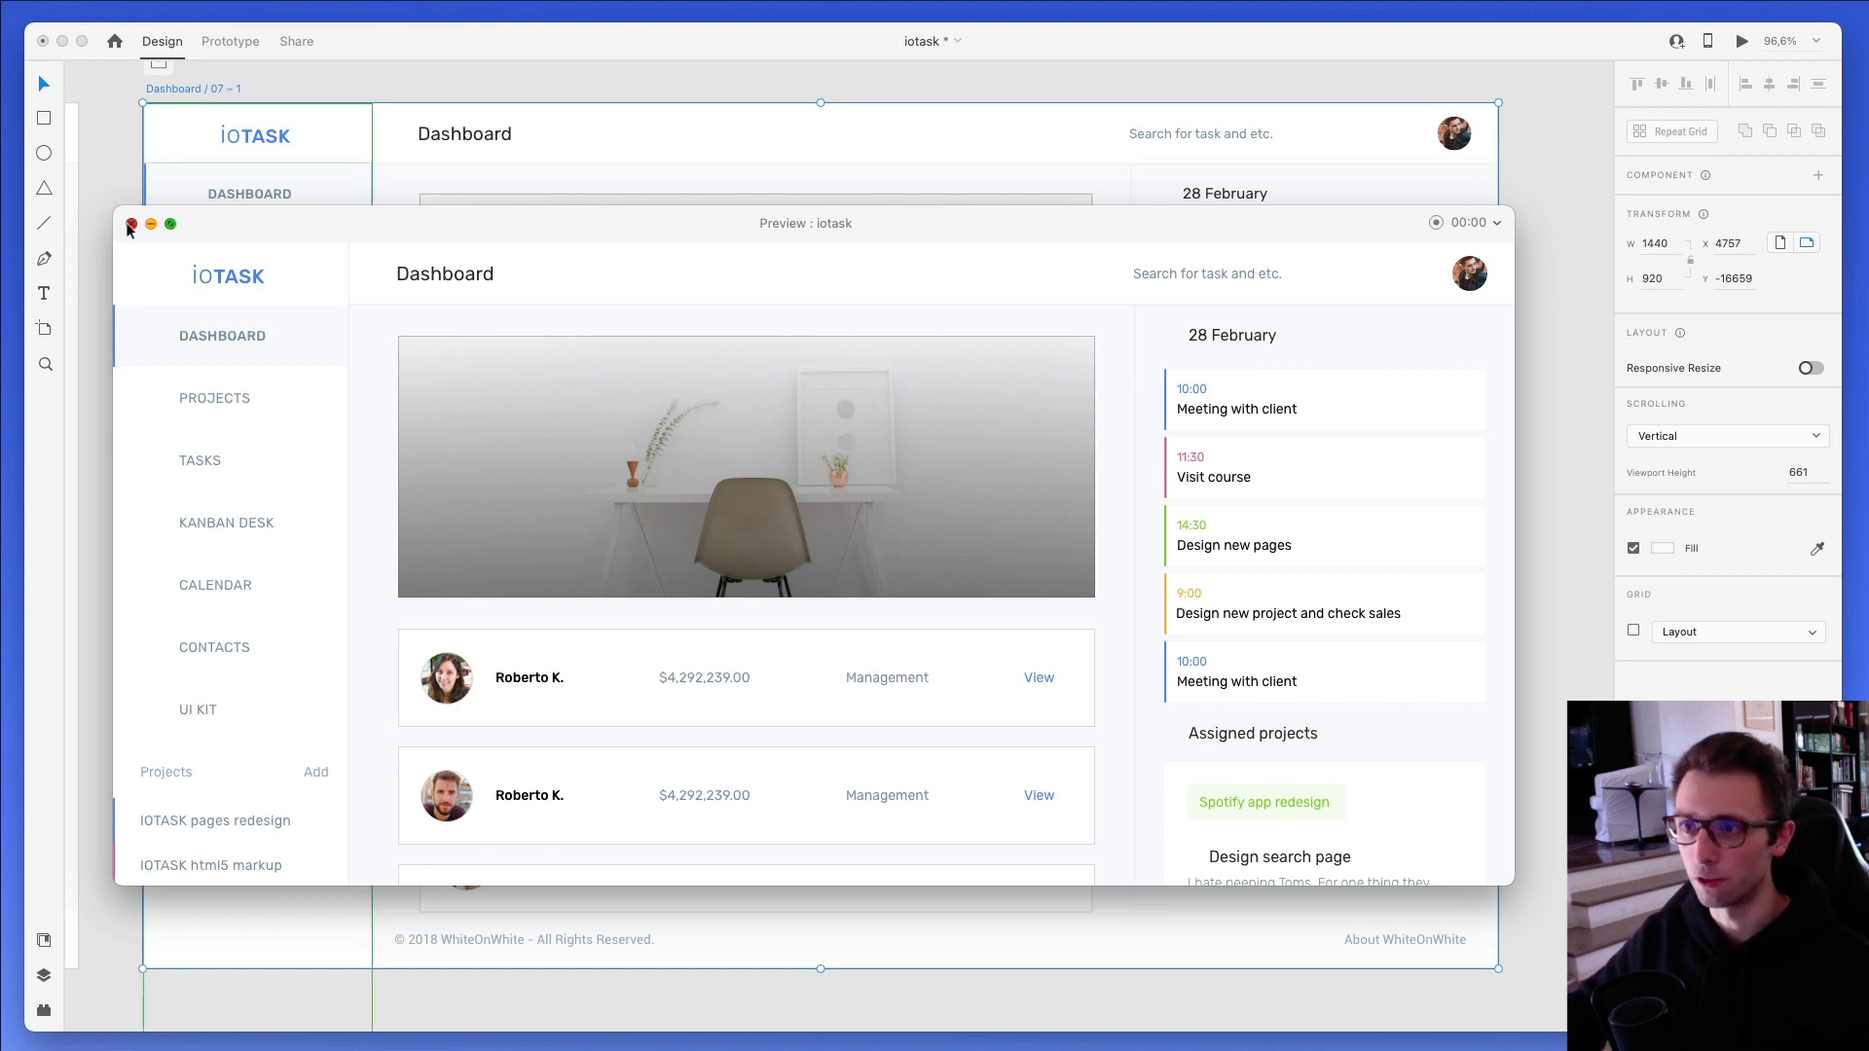
# - Close the desktop preview and deselect the Dashboard / 07 – 1 artboard
pyautogui.click(131, 224)
pyautogui.click(124, 225)
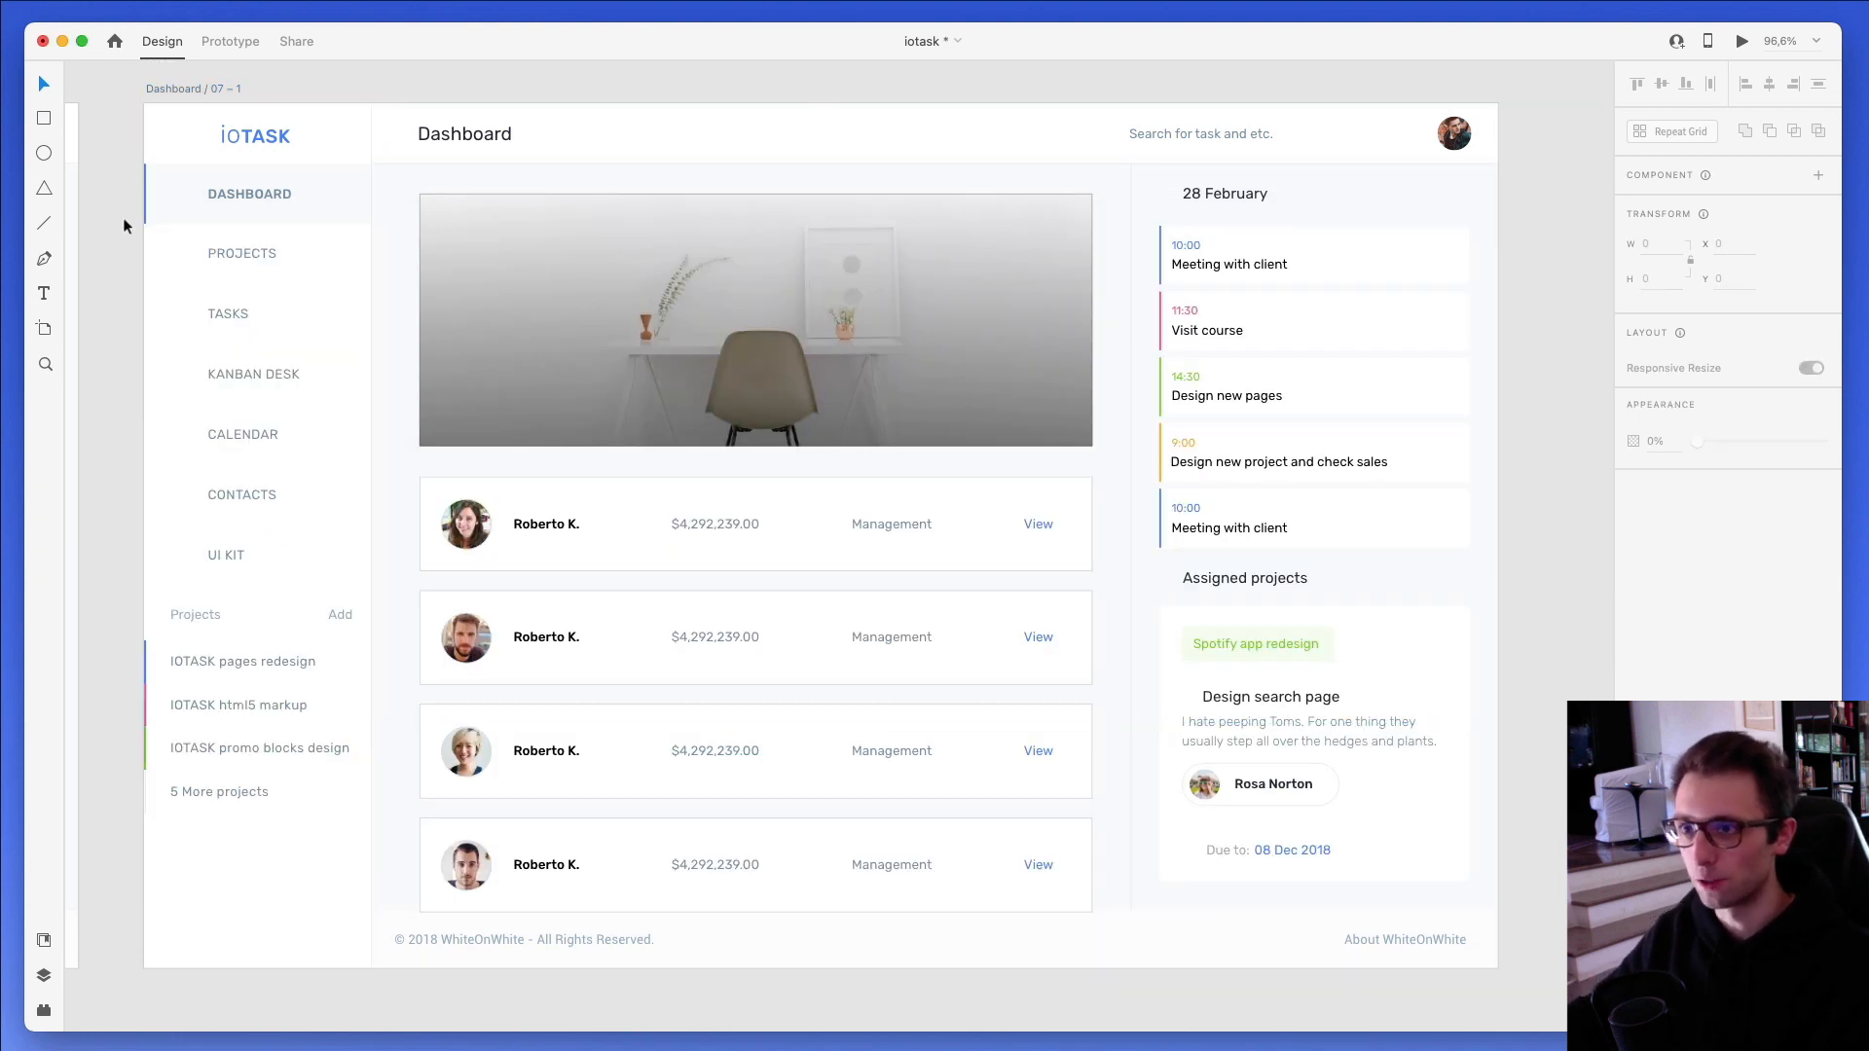
pyautogui.scroll(1, 1544, 144)
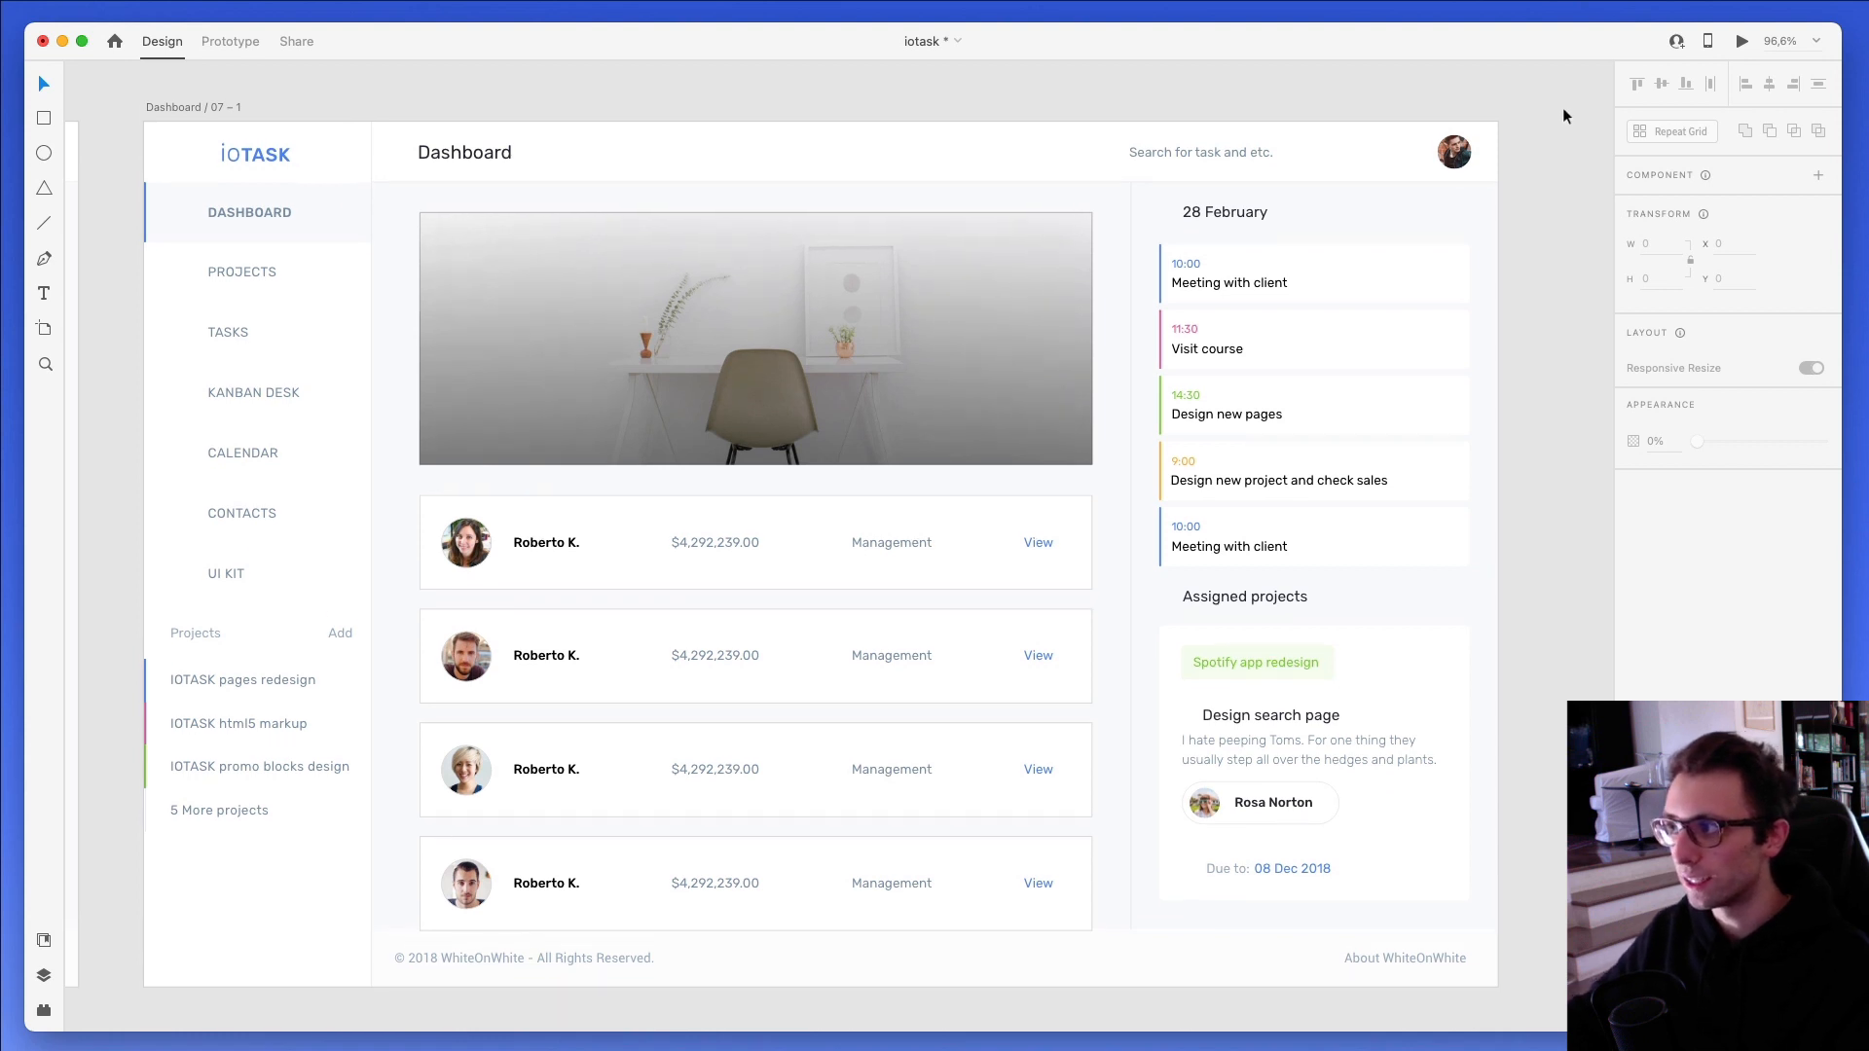
# - Start inviting collaborators to the document and save it as a cloud document named iotask
pyautogui.click(1676, 45)
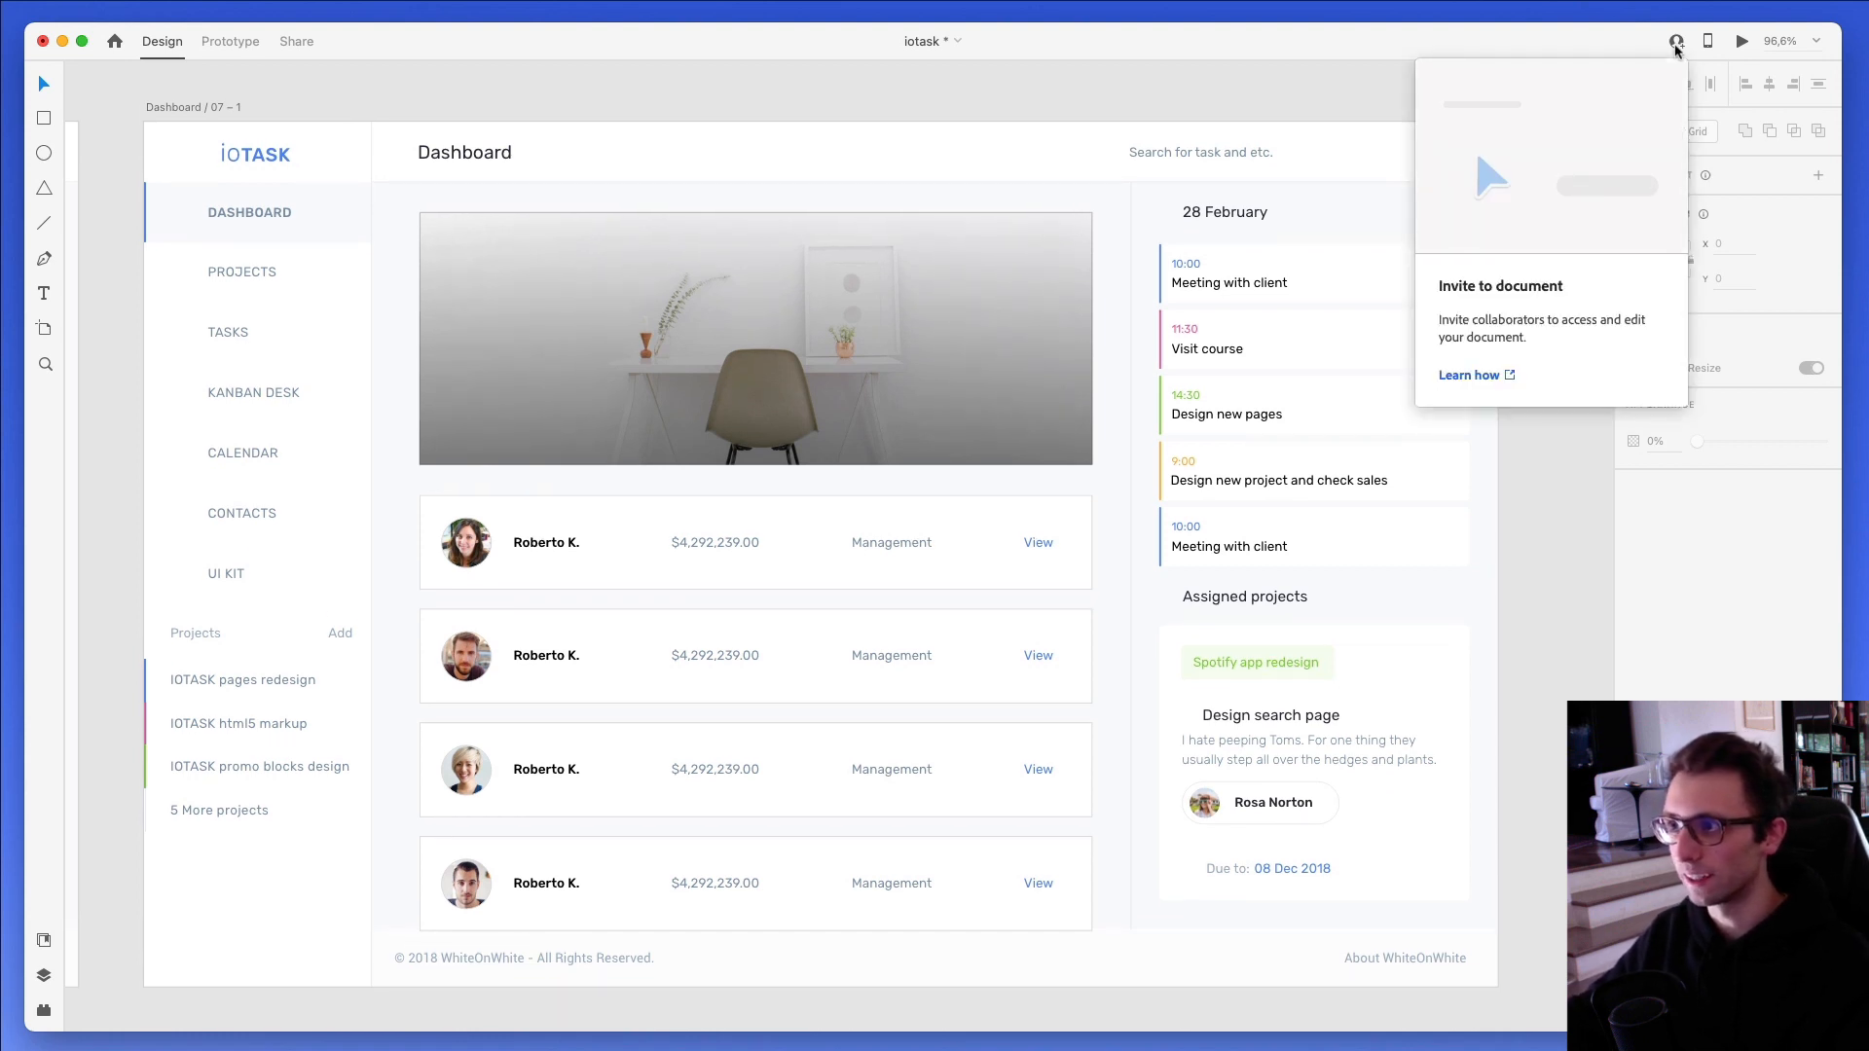
pyautogui.click(1062, 107)
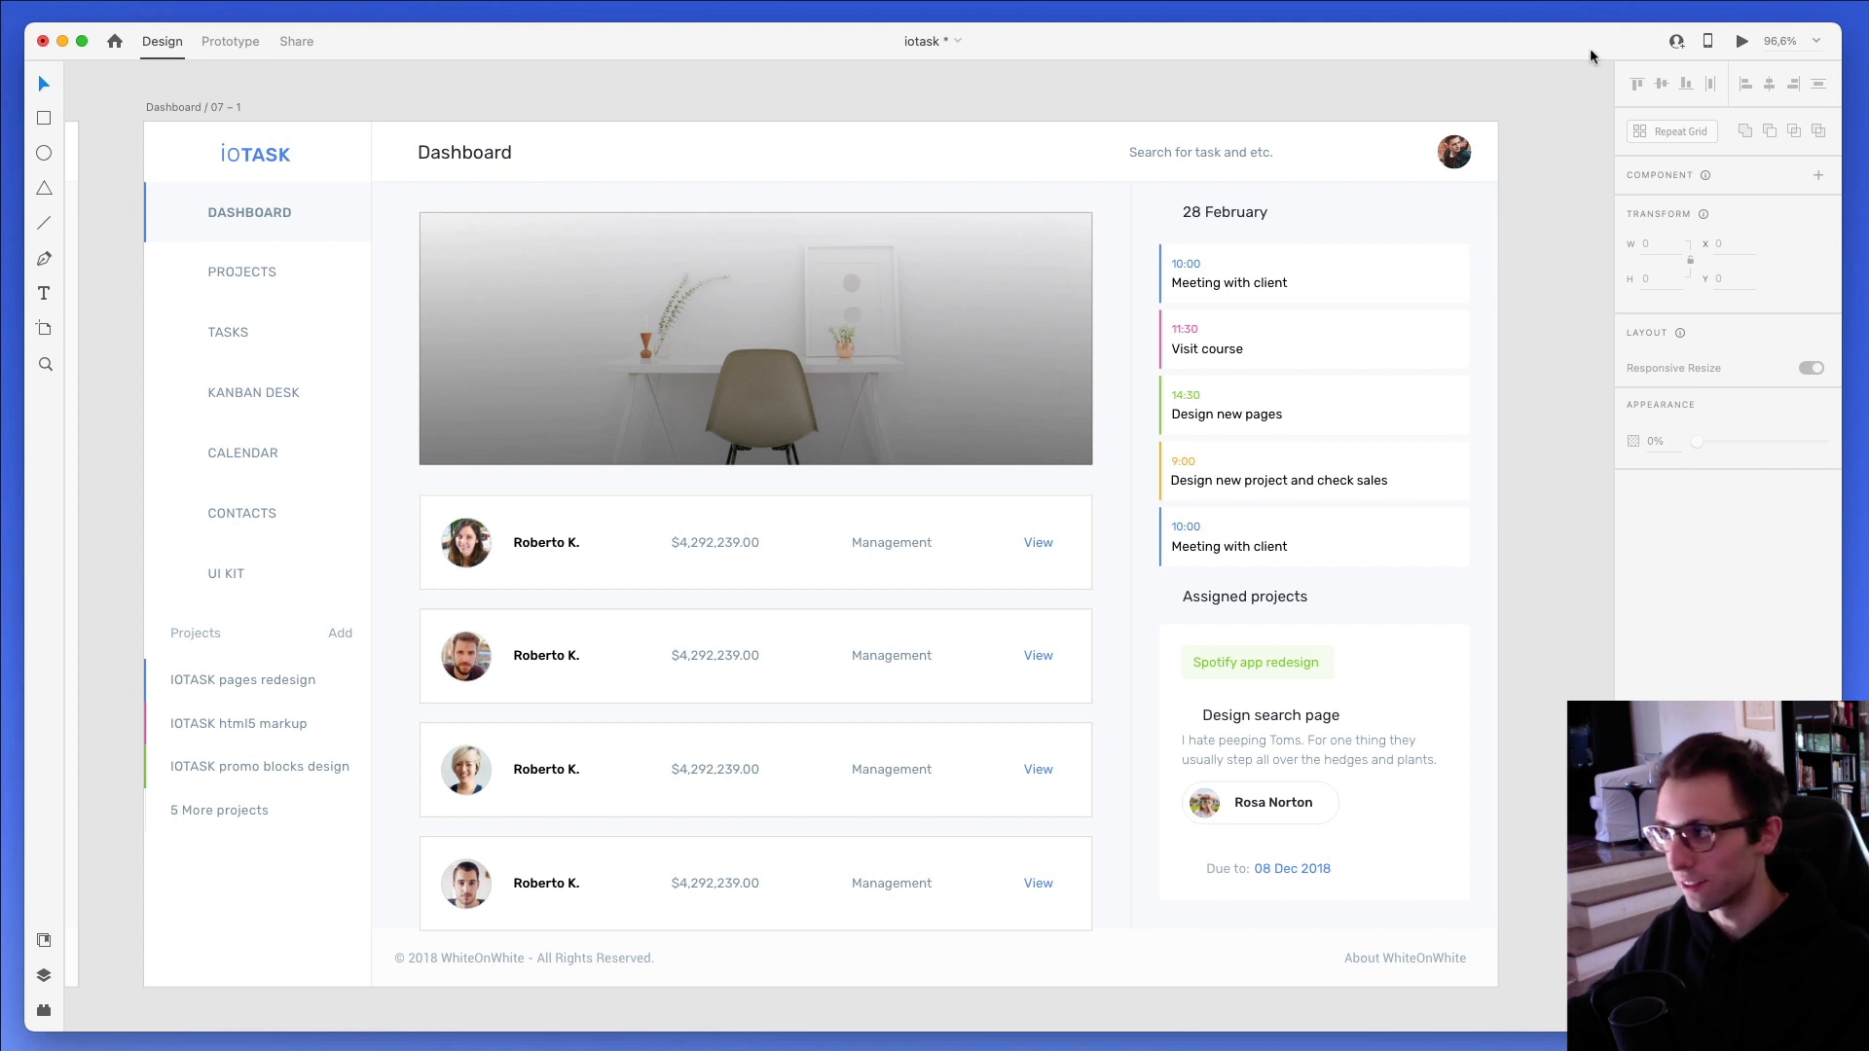
pyautogui.click(1677, 45)
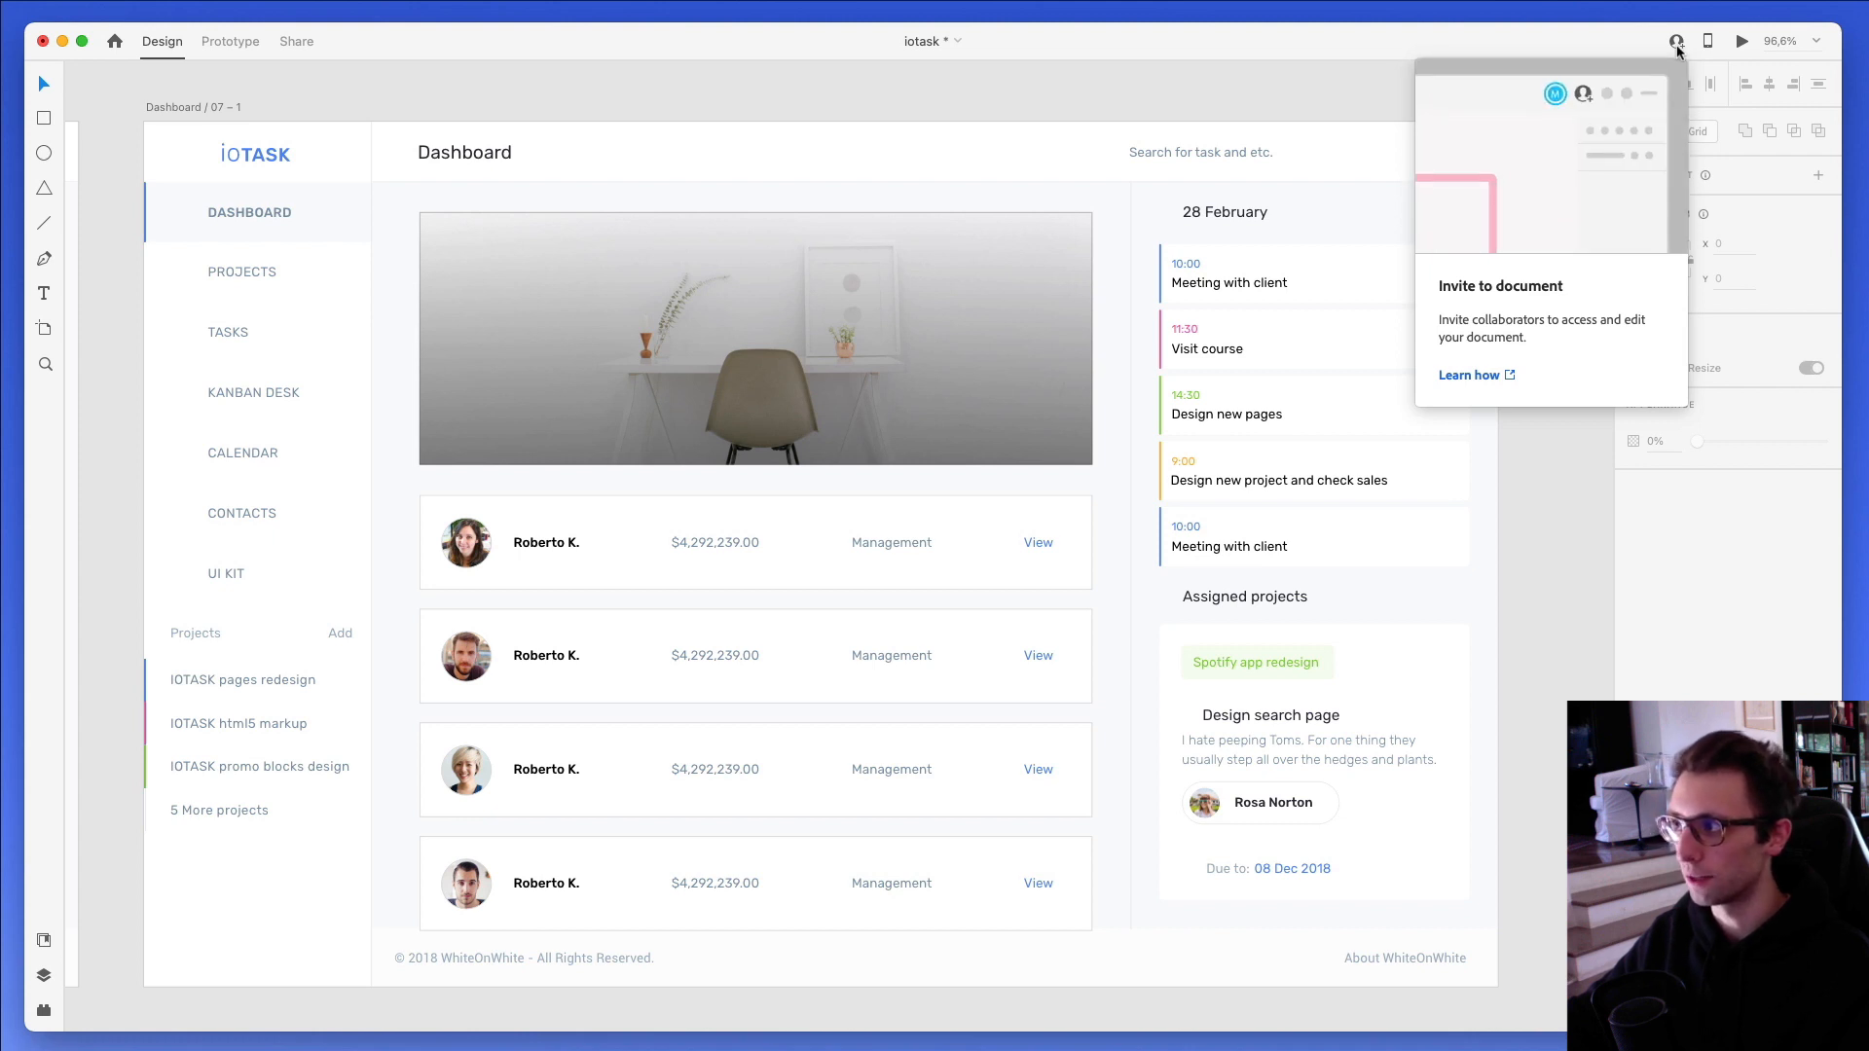
pyautogui.click(1678, 45)
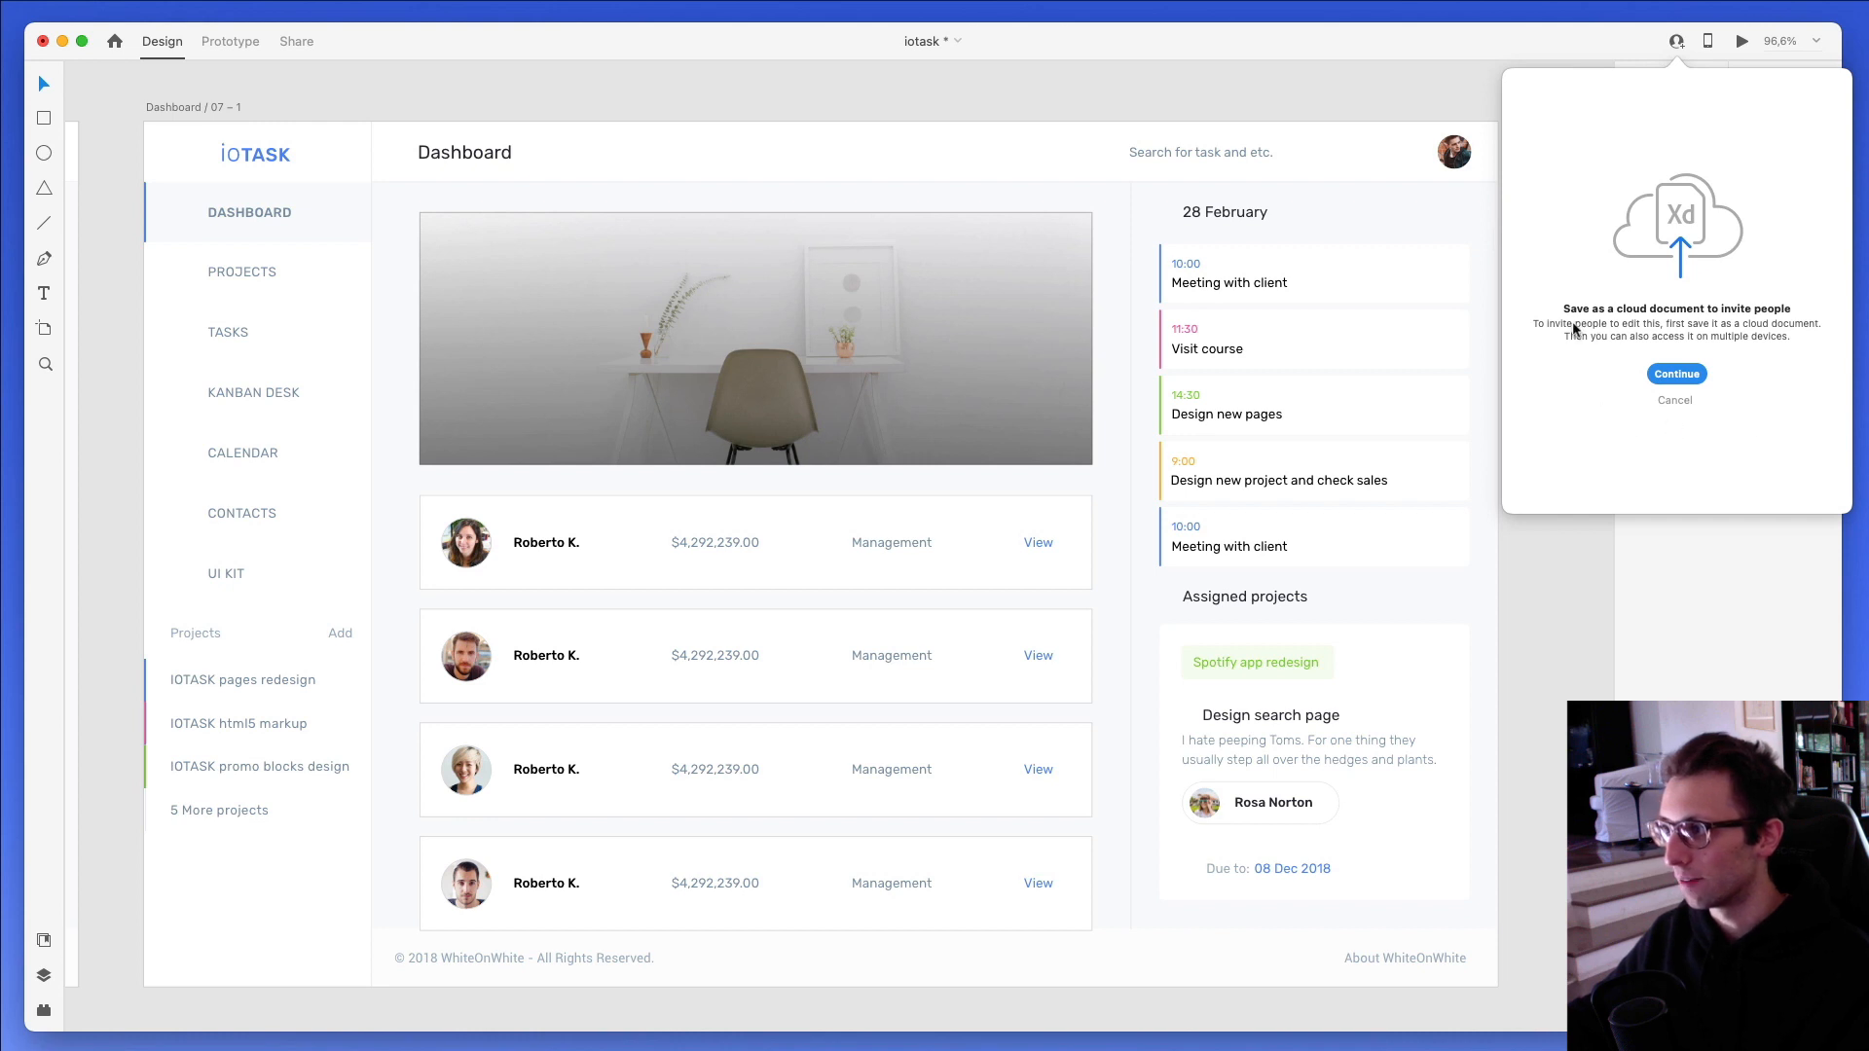
pyautogui.click(1683, 377)
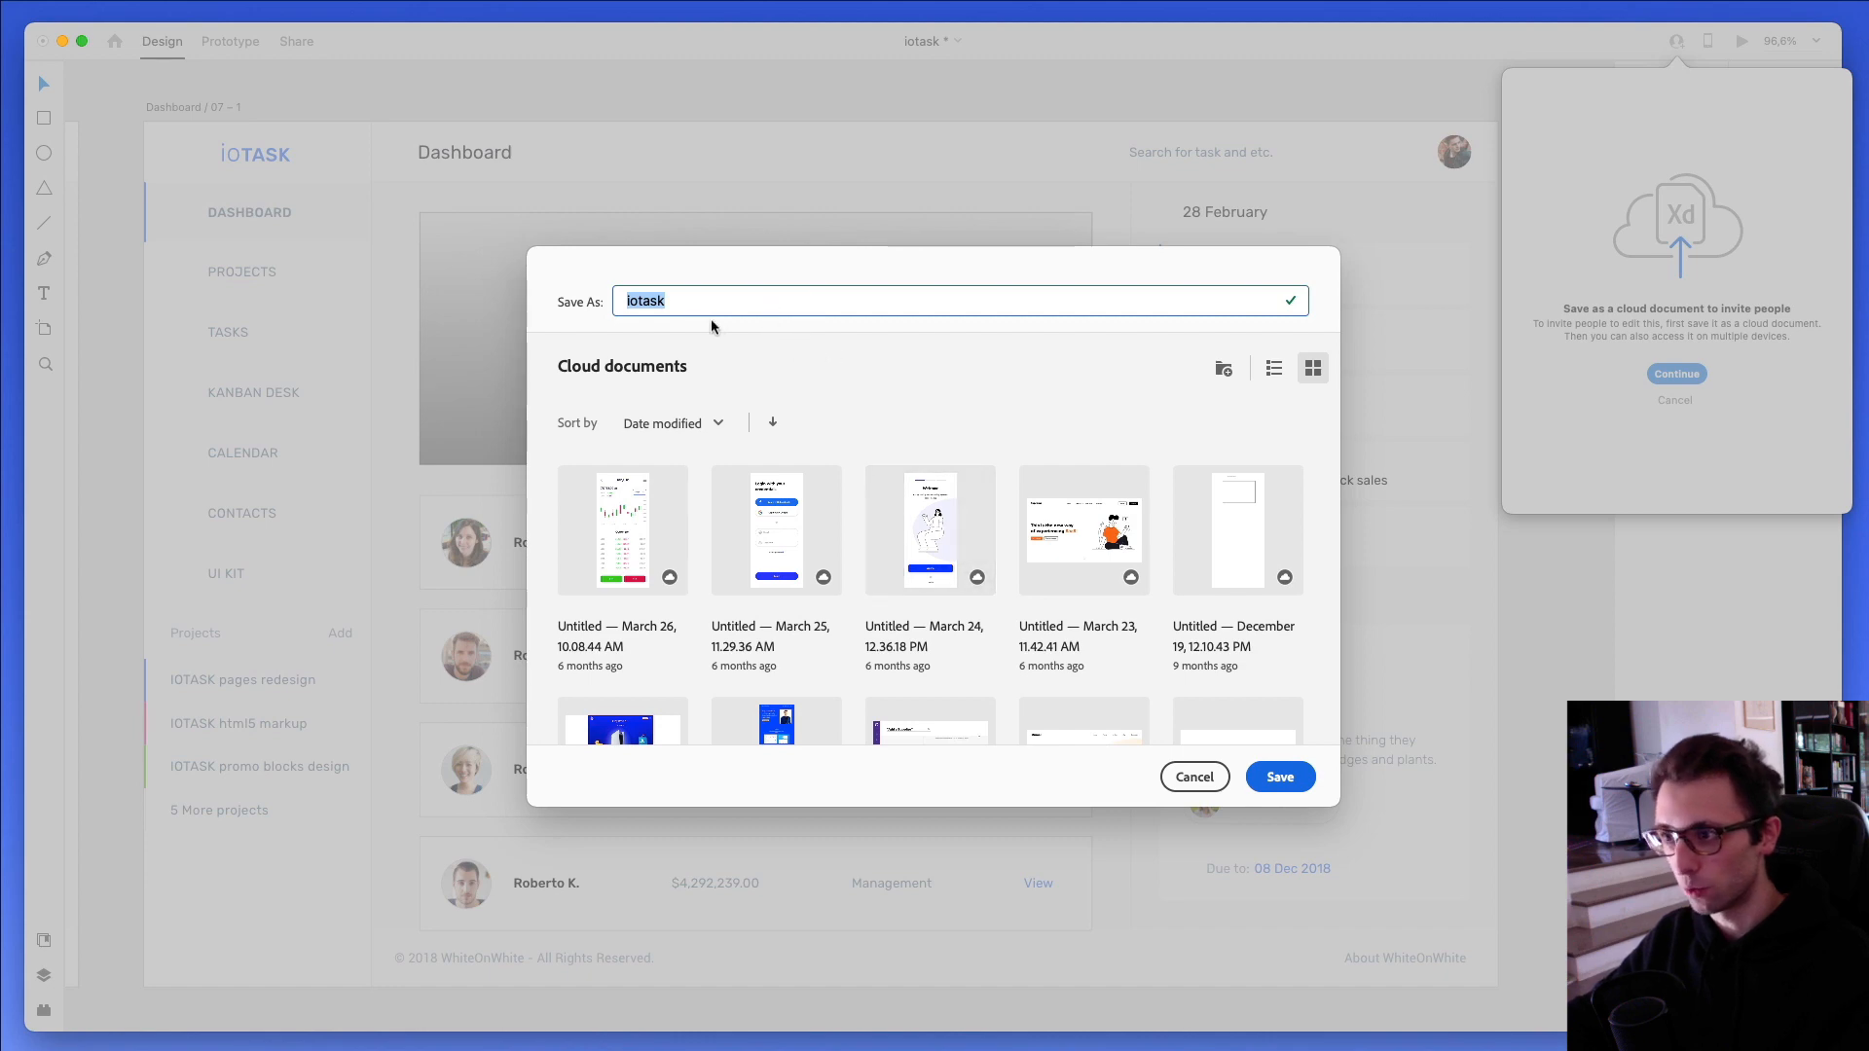
pyautogui.click(1283, 784)
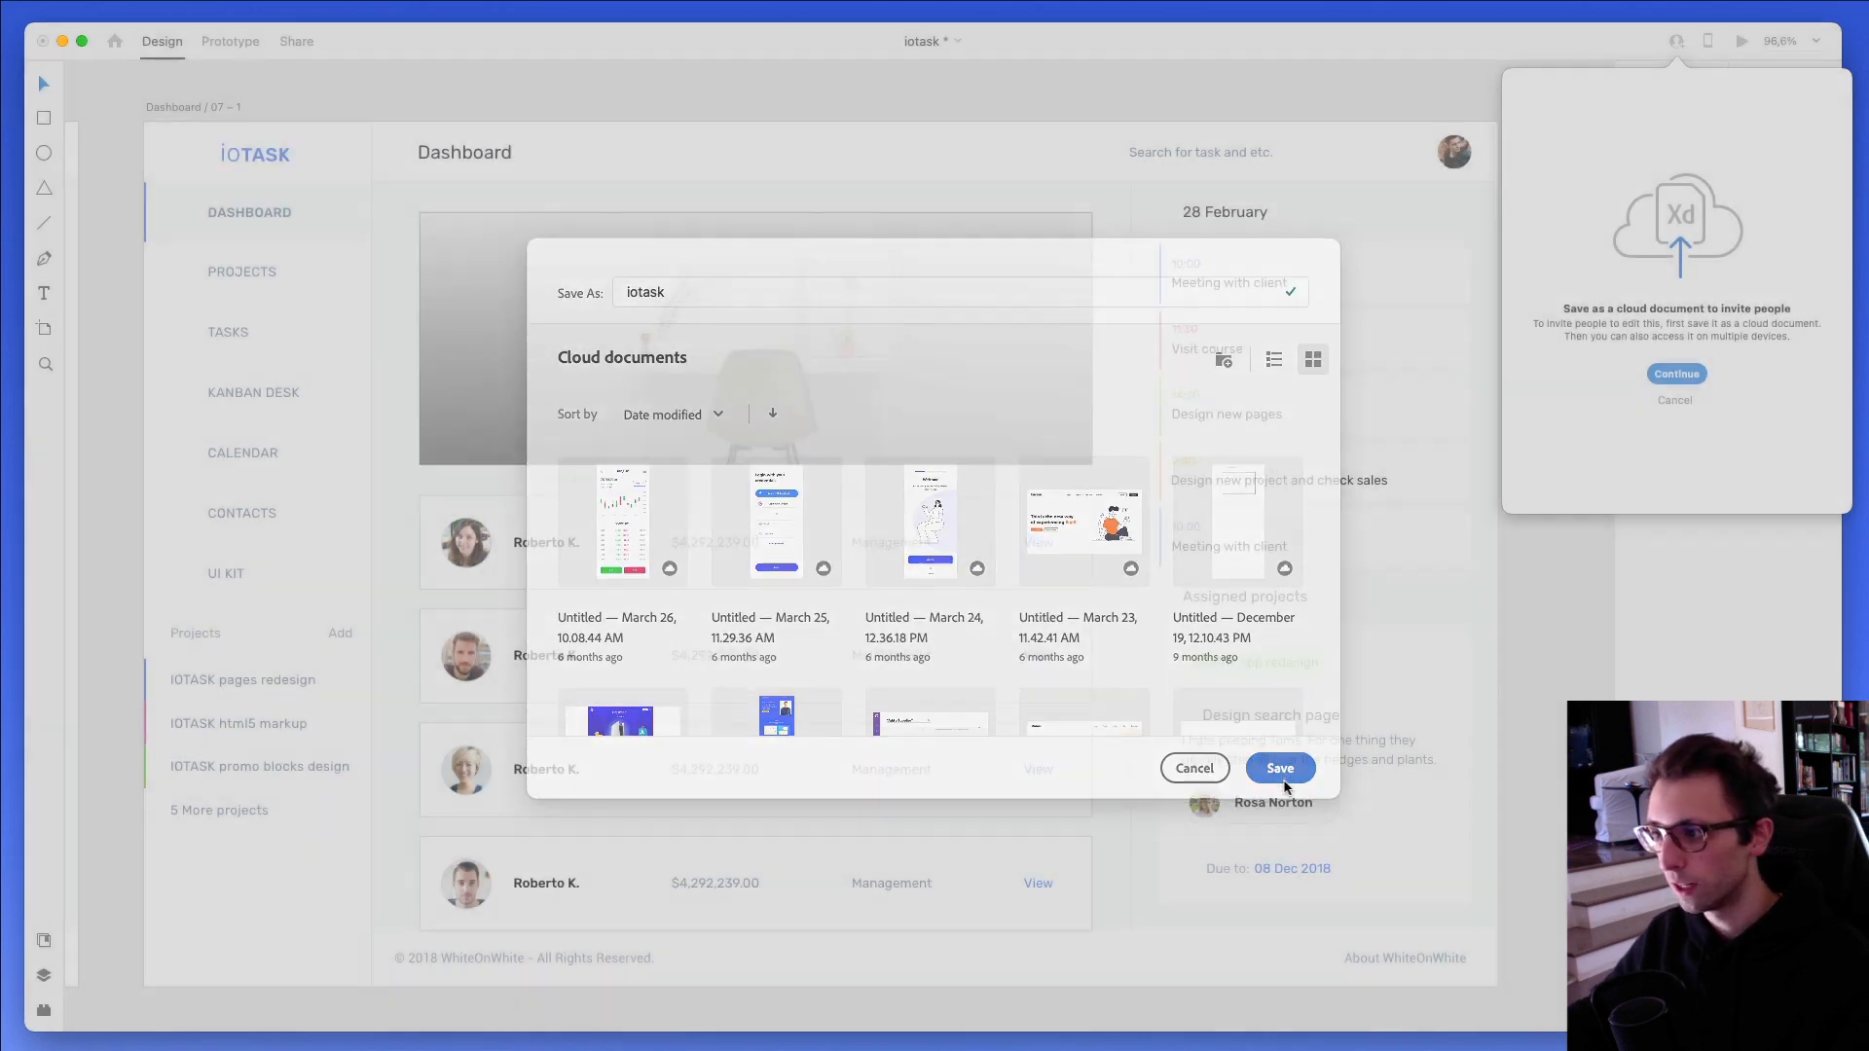